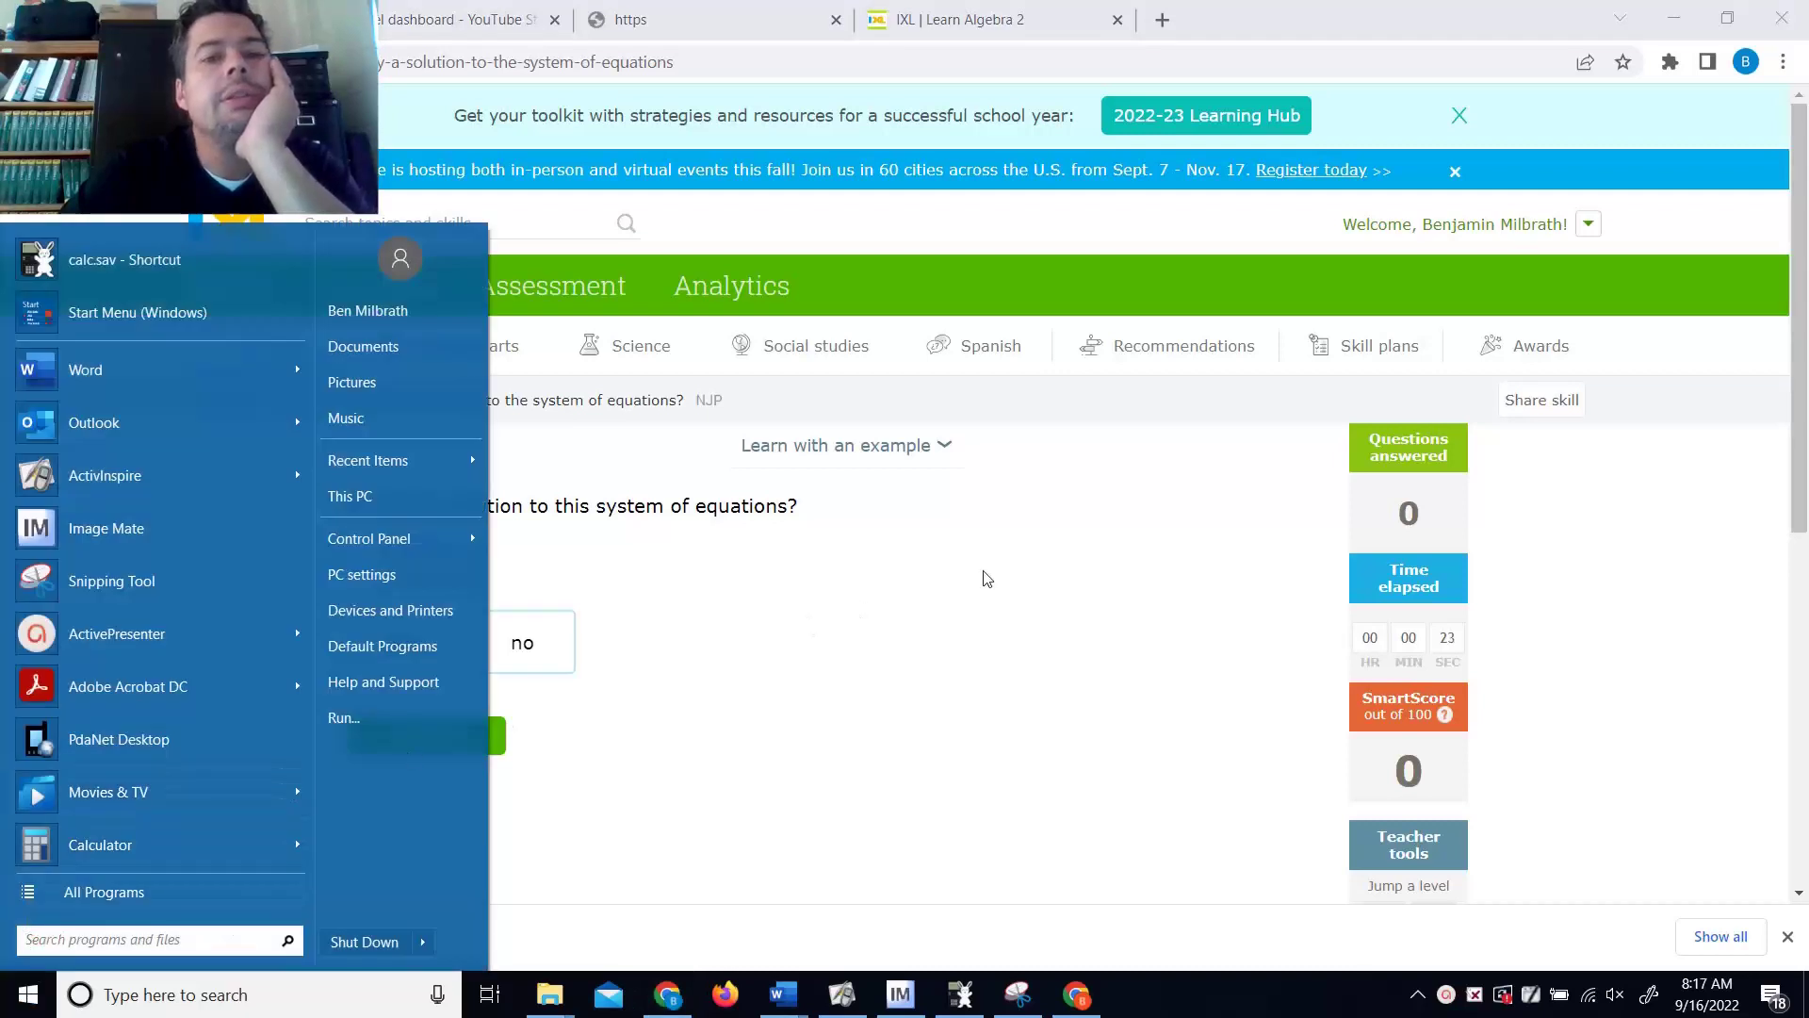
pyautogui.press('super')
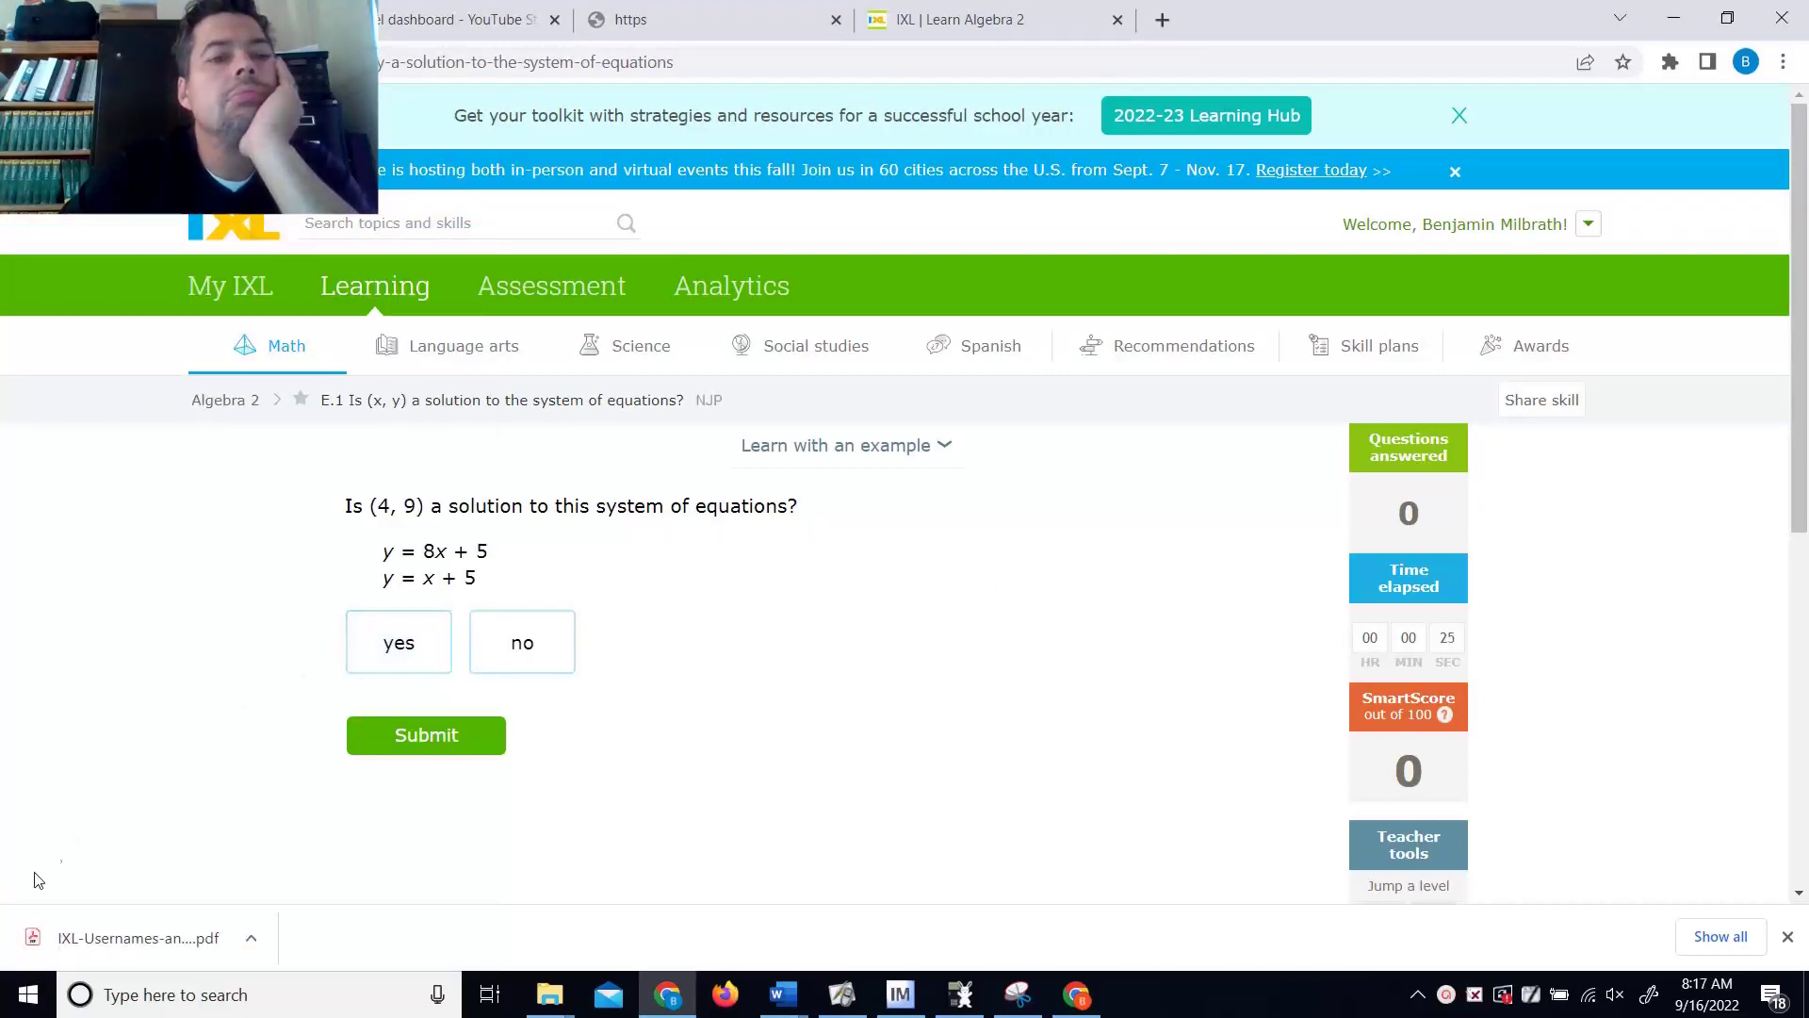
# Step: Launch Snipping Tool from the Start menu
pyautogui.click(17, 994)
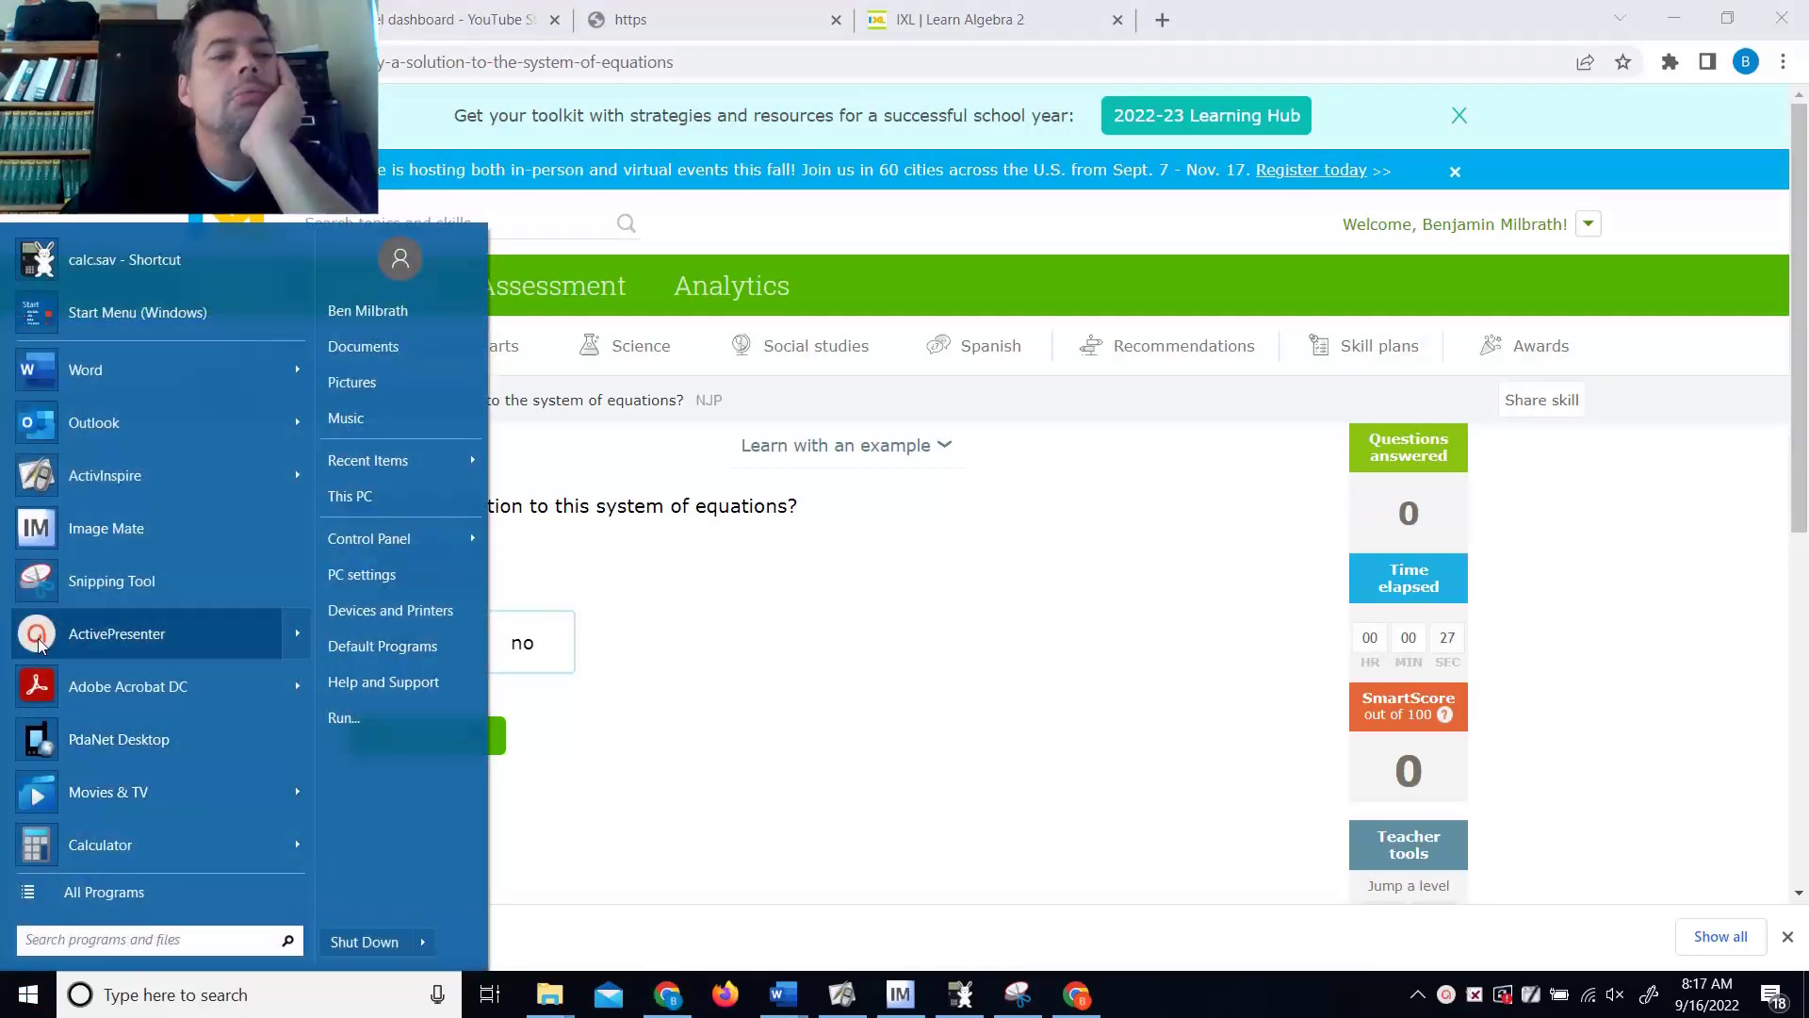
pyautogui.click(115, 565)
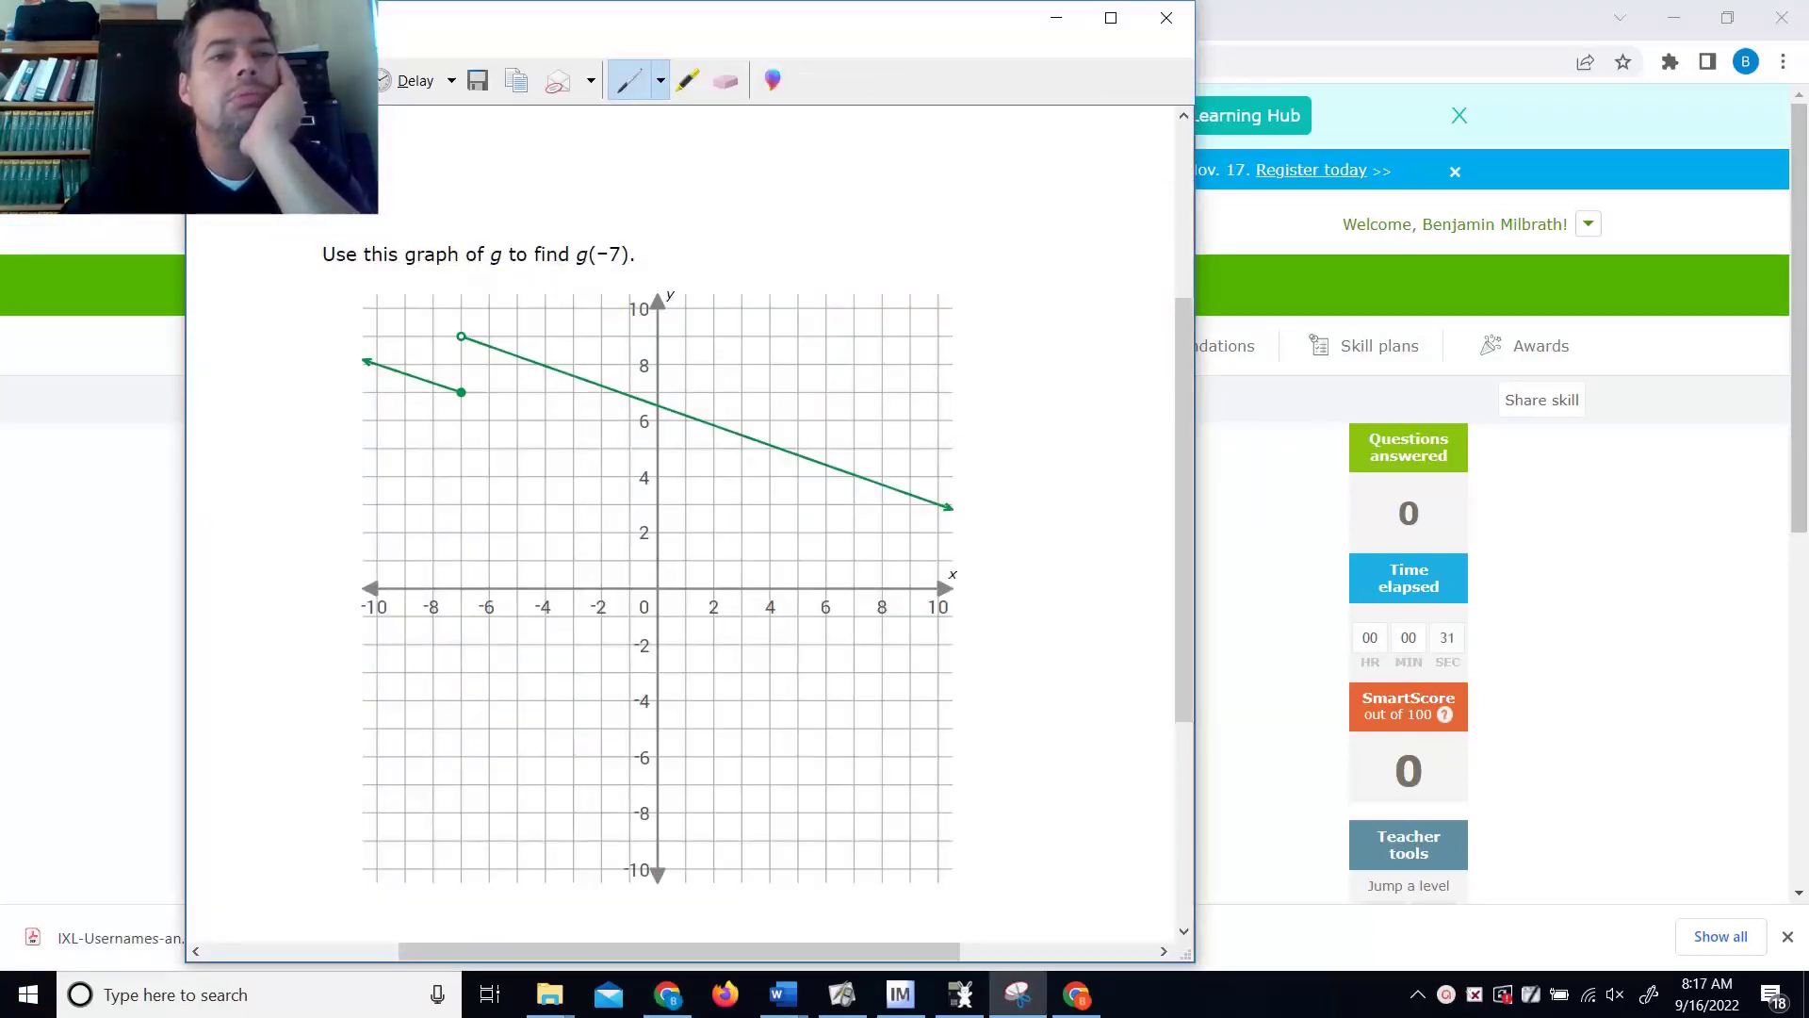
# Step: Snip and copy the IXL (4, 9) system-of-equations question, then bring up Word's Document3
pyautogui.hotkey('ctrl', 'n')
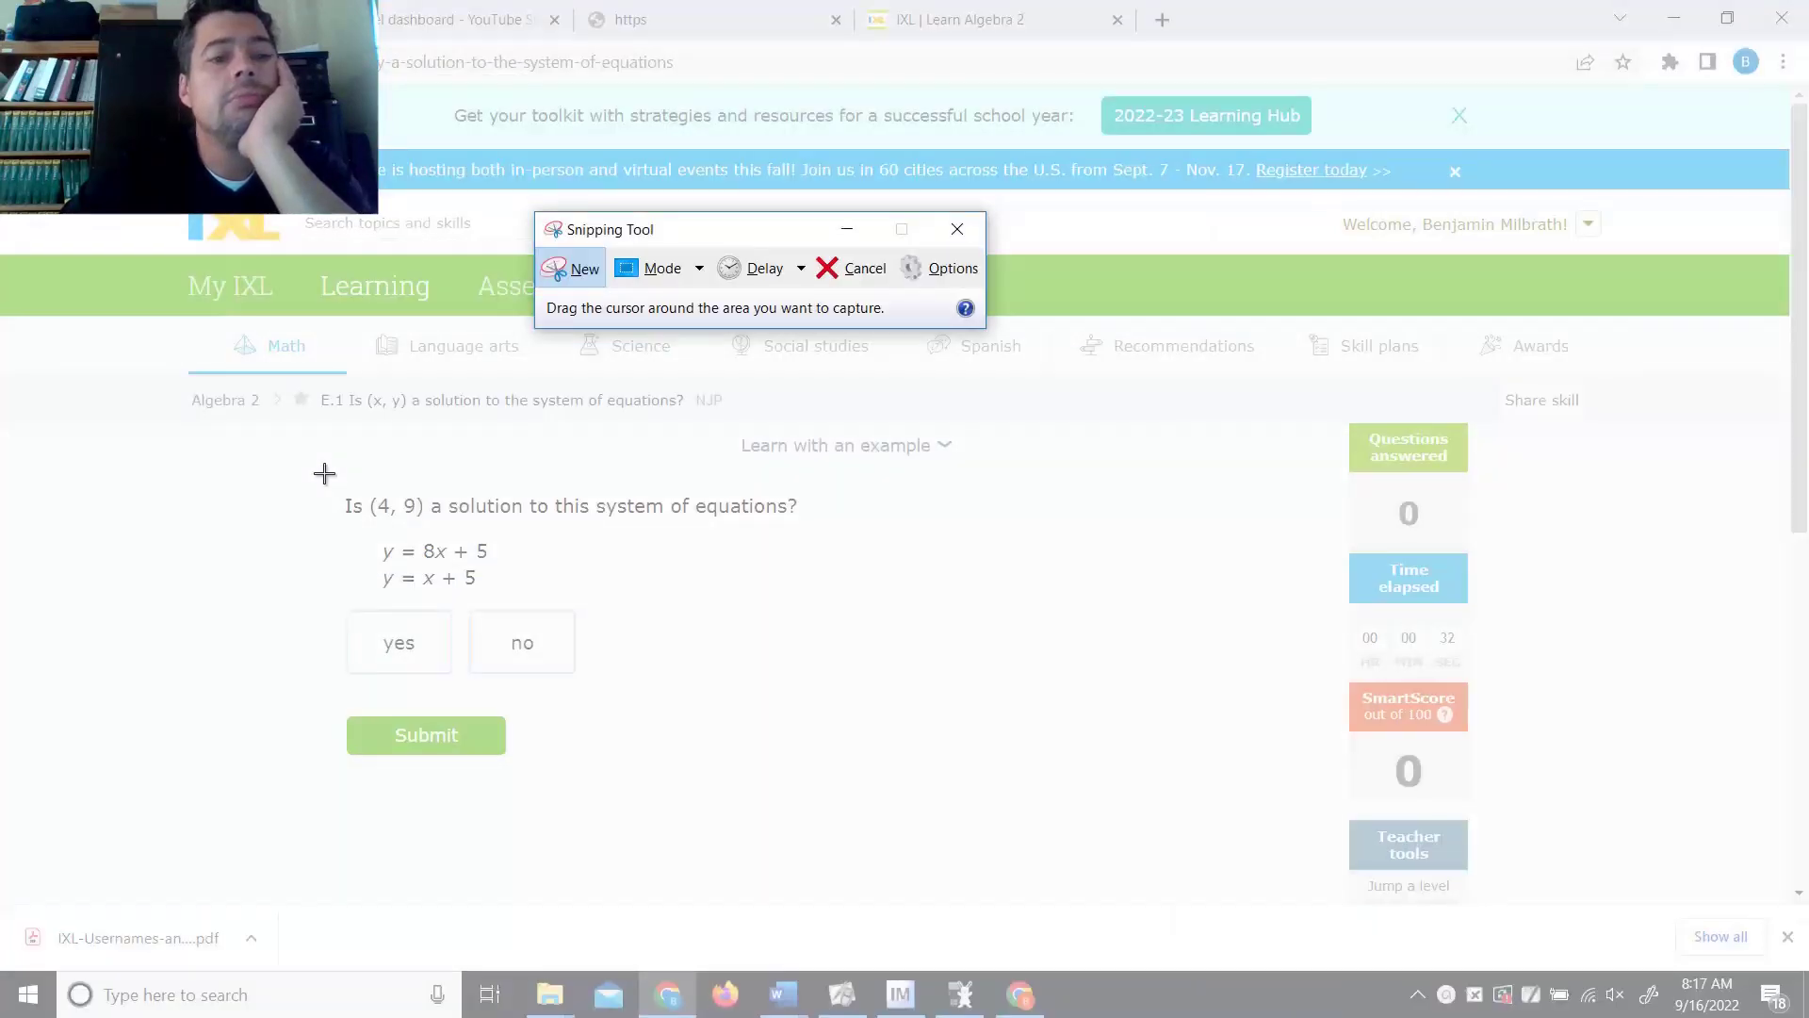
pyautogui.moveTo(324, 474); pyautogui.dragTo(807, 602)
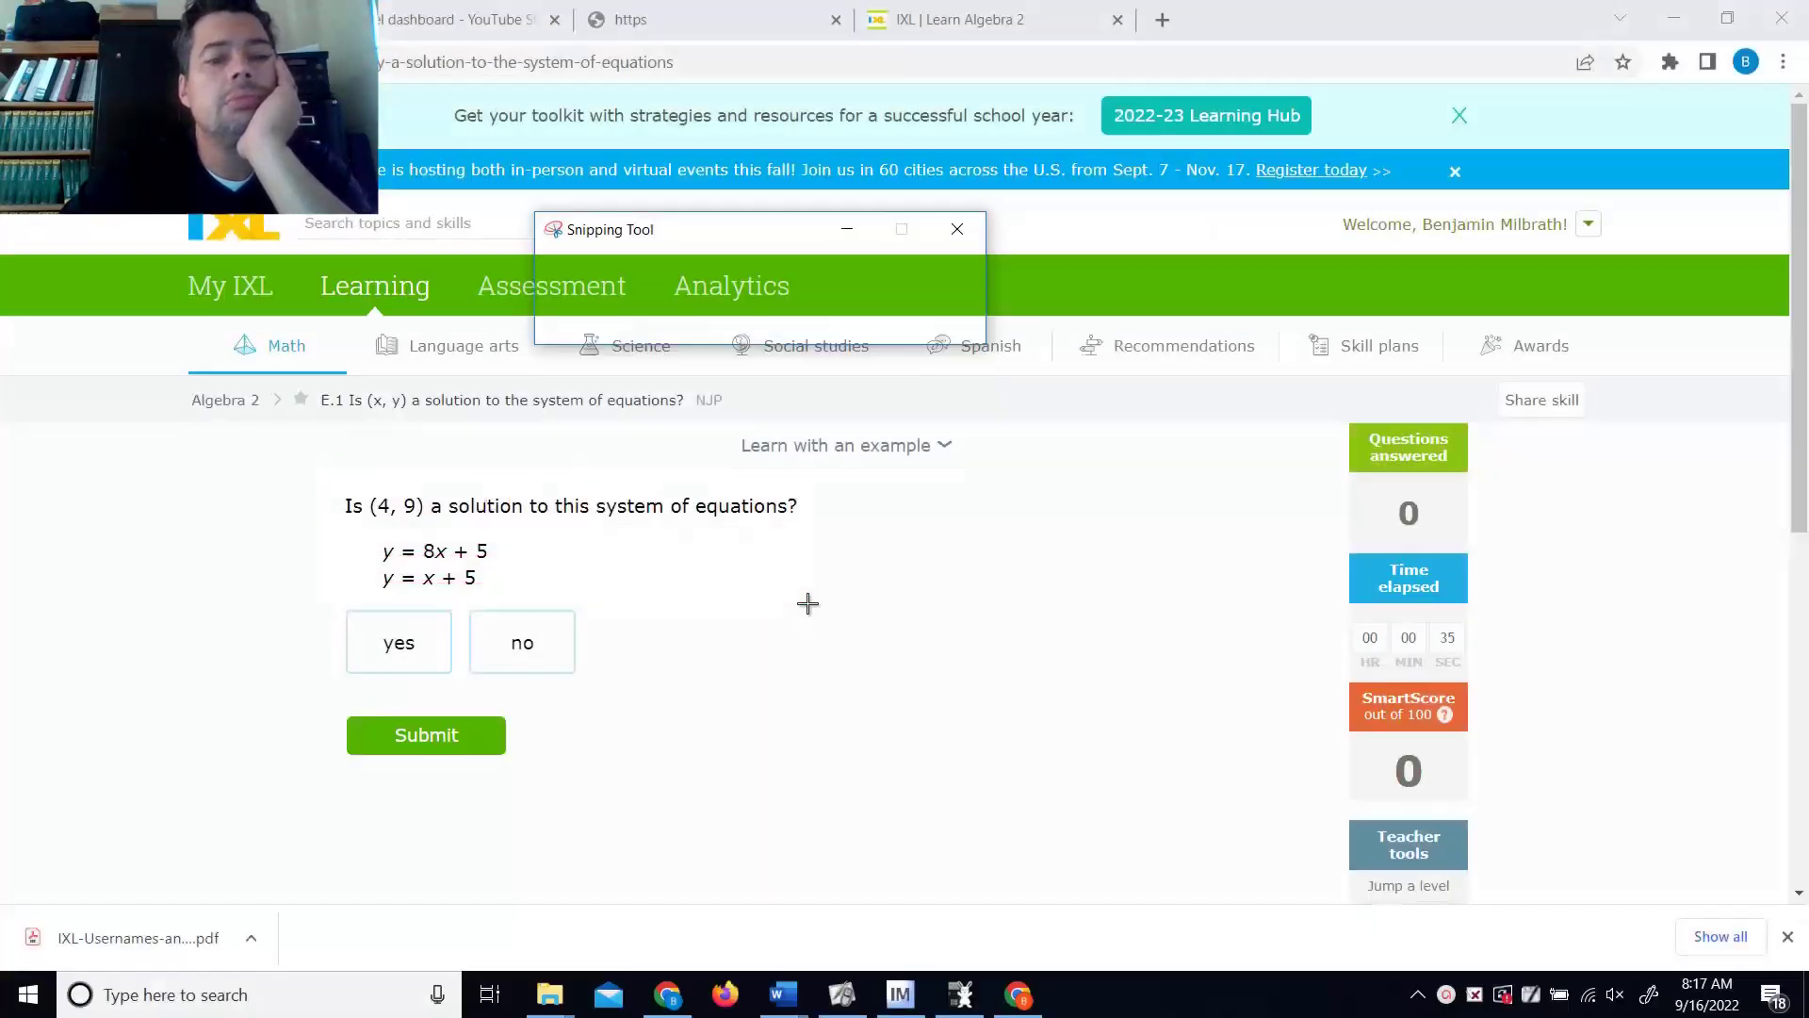
pyautogui.click(267, 306)
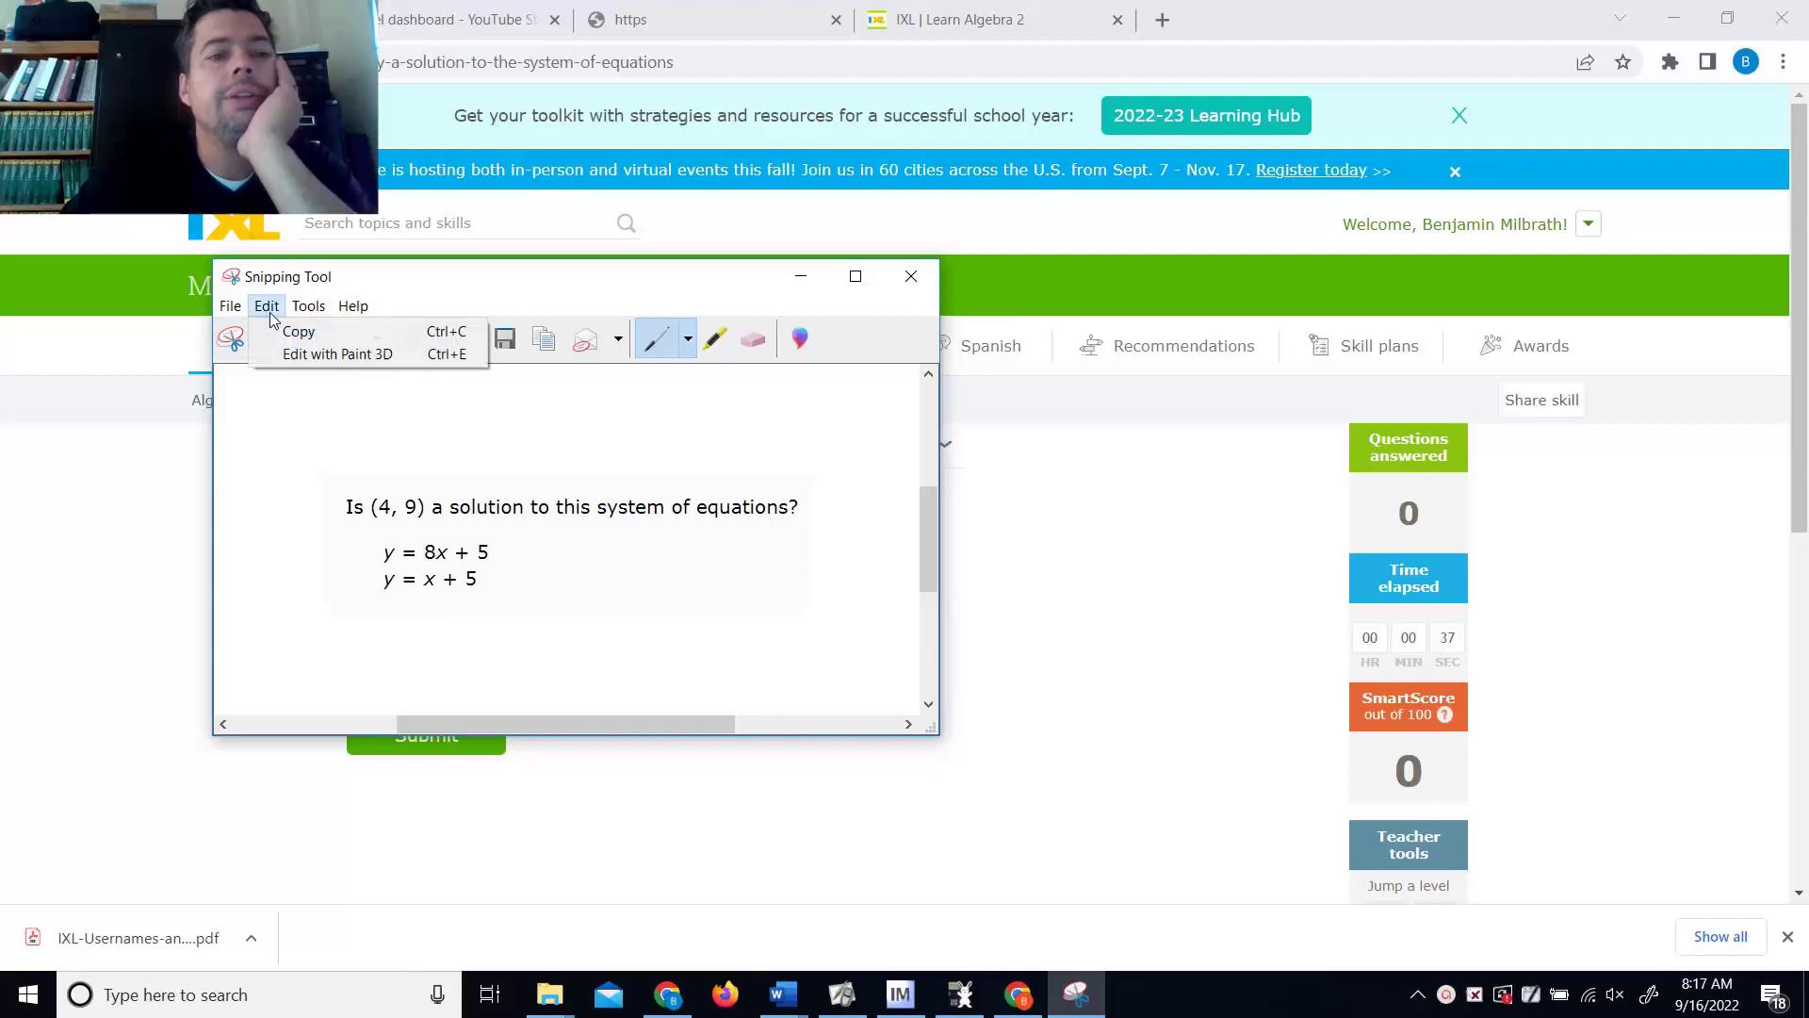
pyautogui.click(288, 330)
pyautogui.click(778, 999)
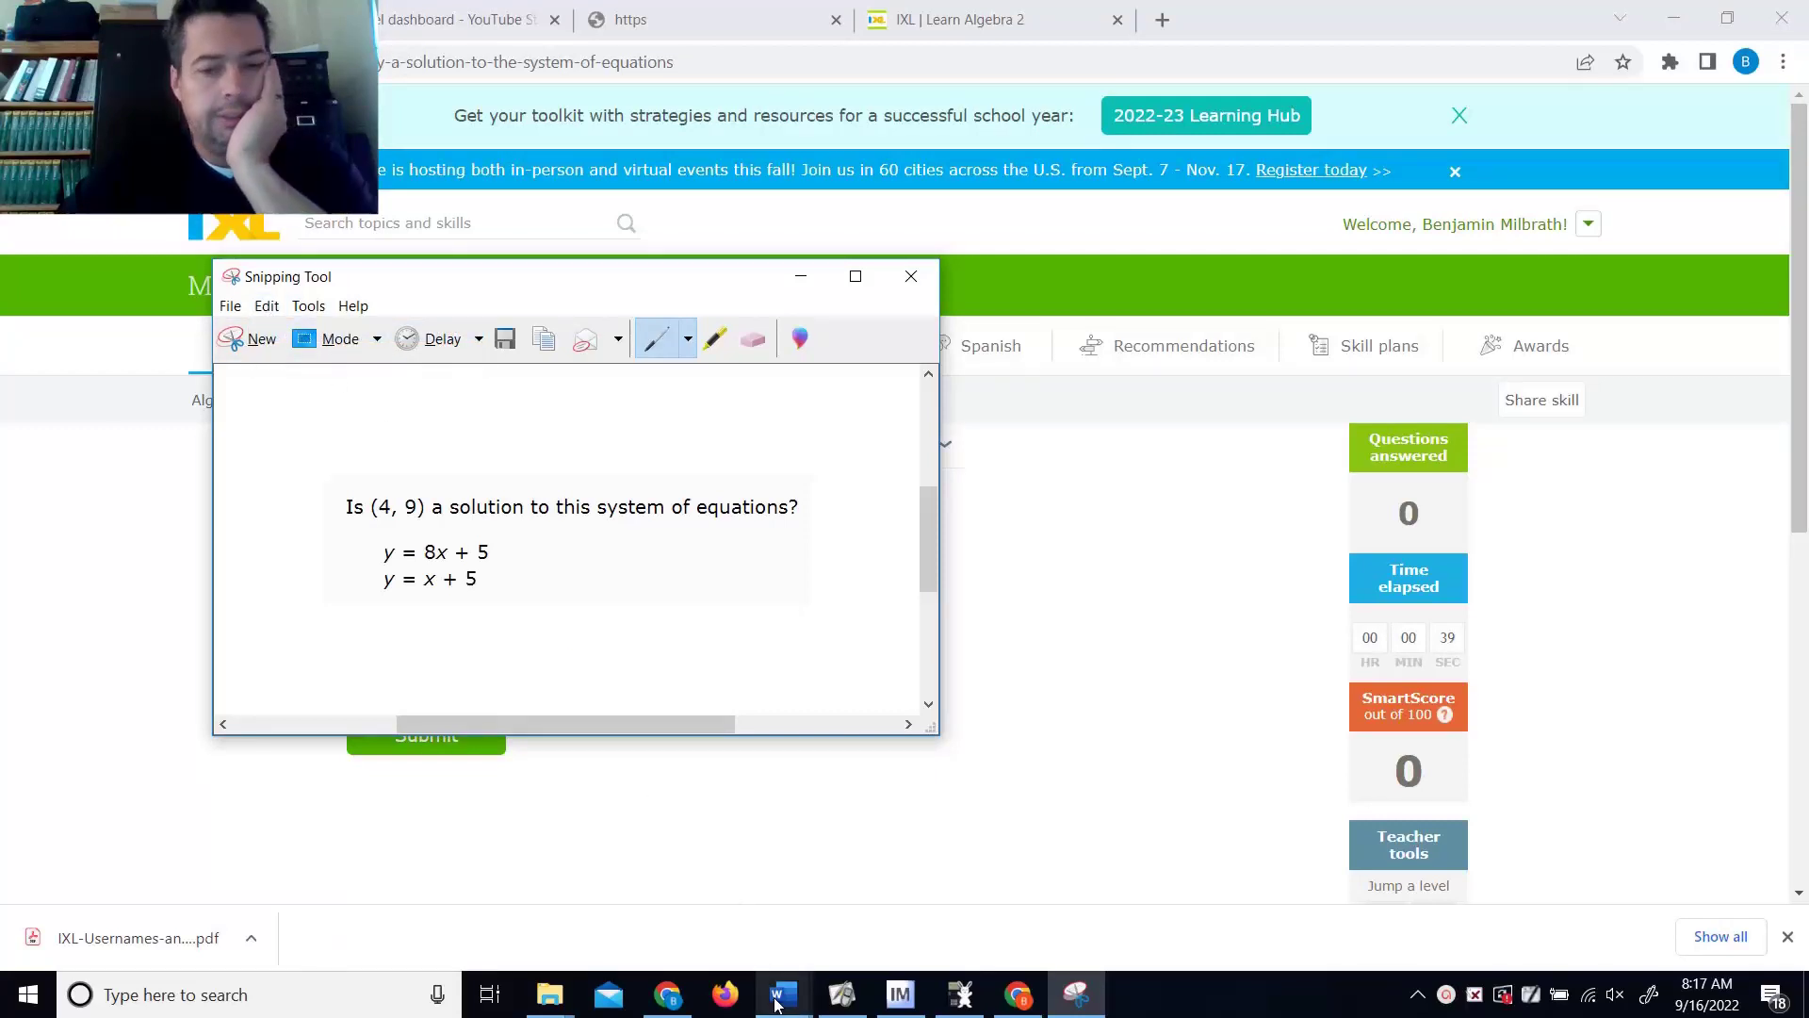
# Step: Paste the (4, 9) question into Document3 and type the check 9 = 8(4) + 5 -> 9 = 32+5 False...so NO
pyautogui.click(1131, 928)
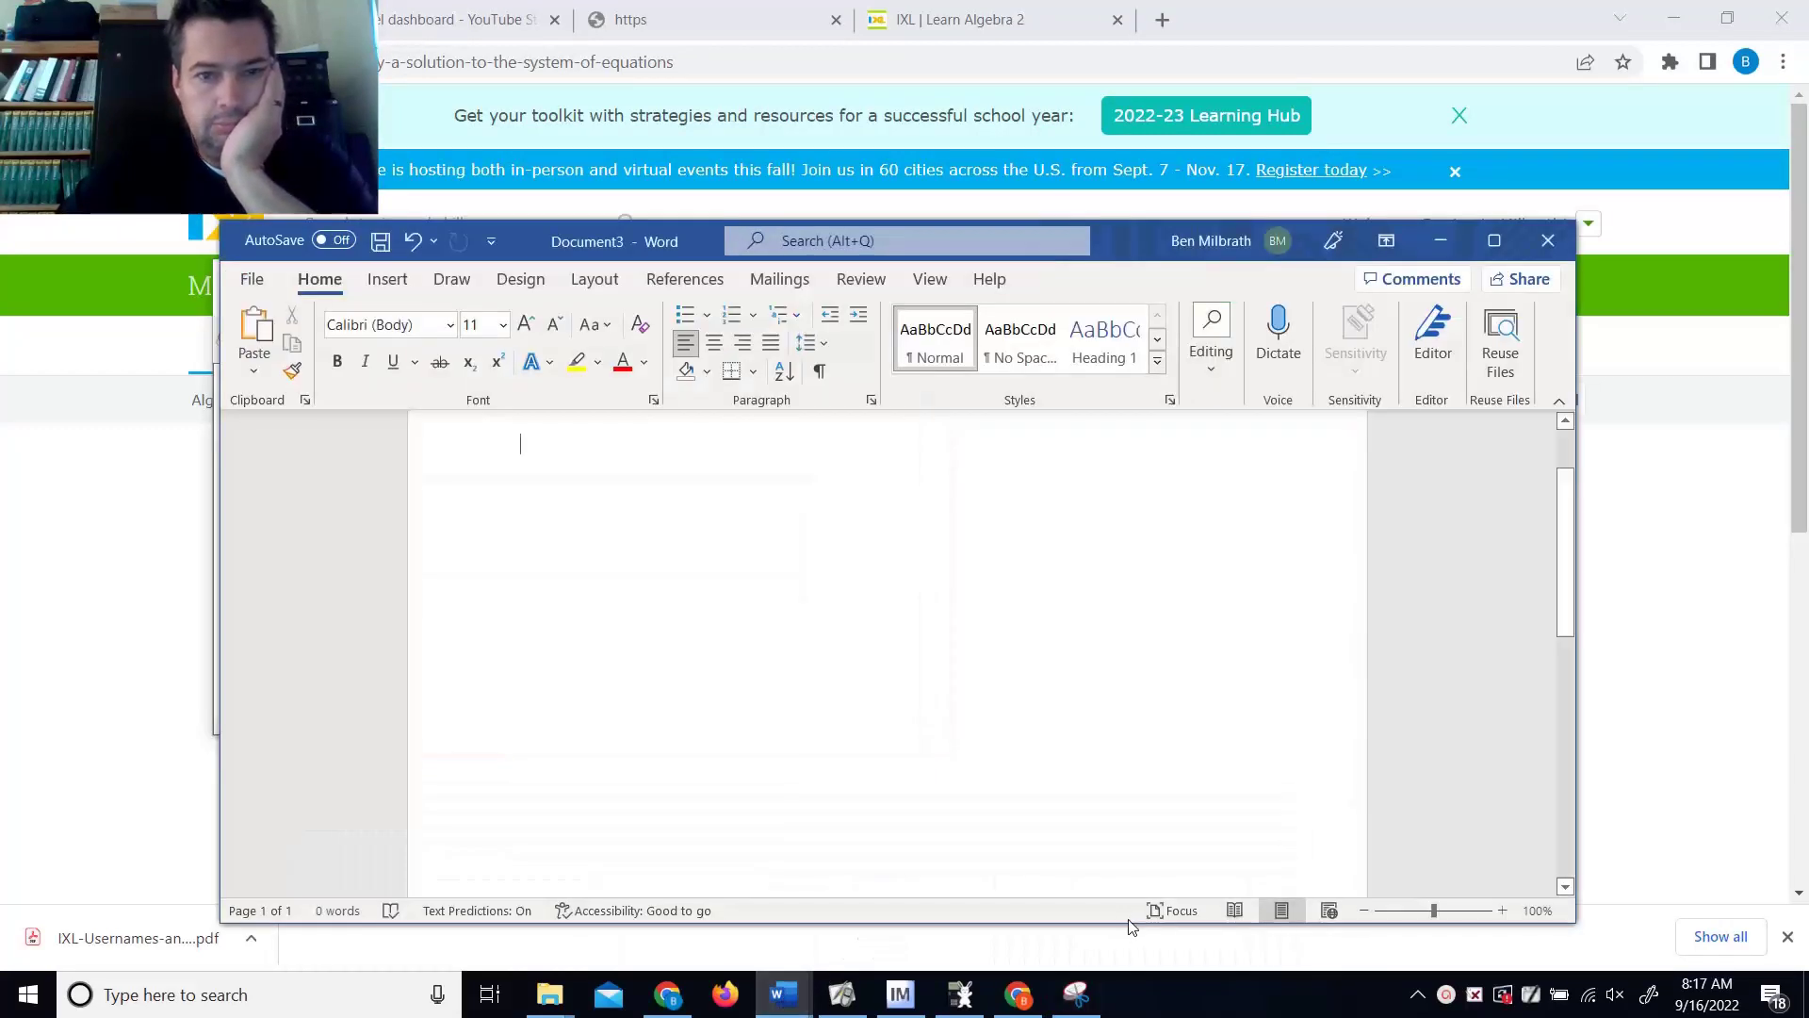
pyautogui.hotkey('ctrl', 'v')
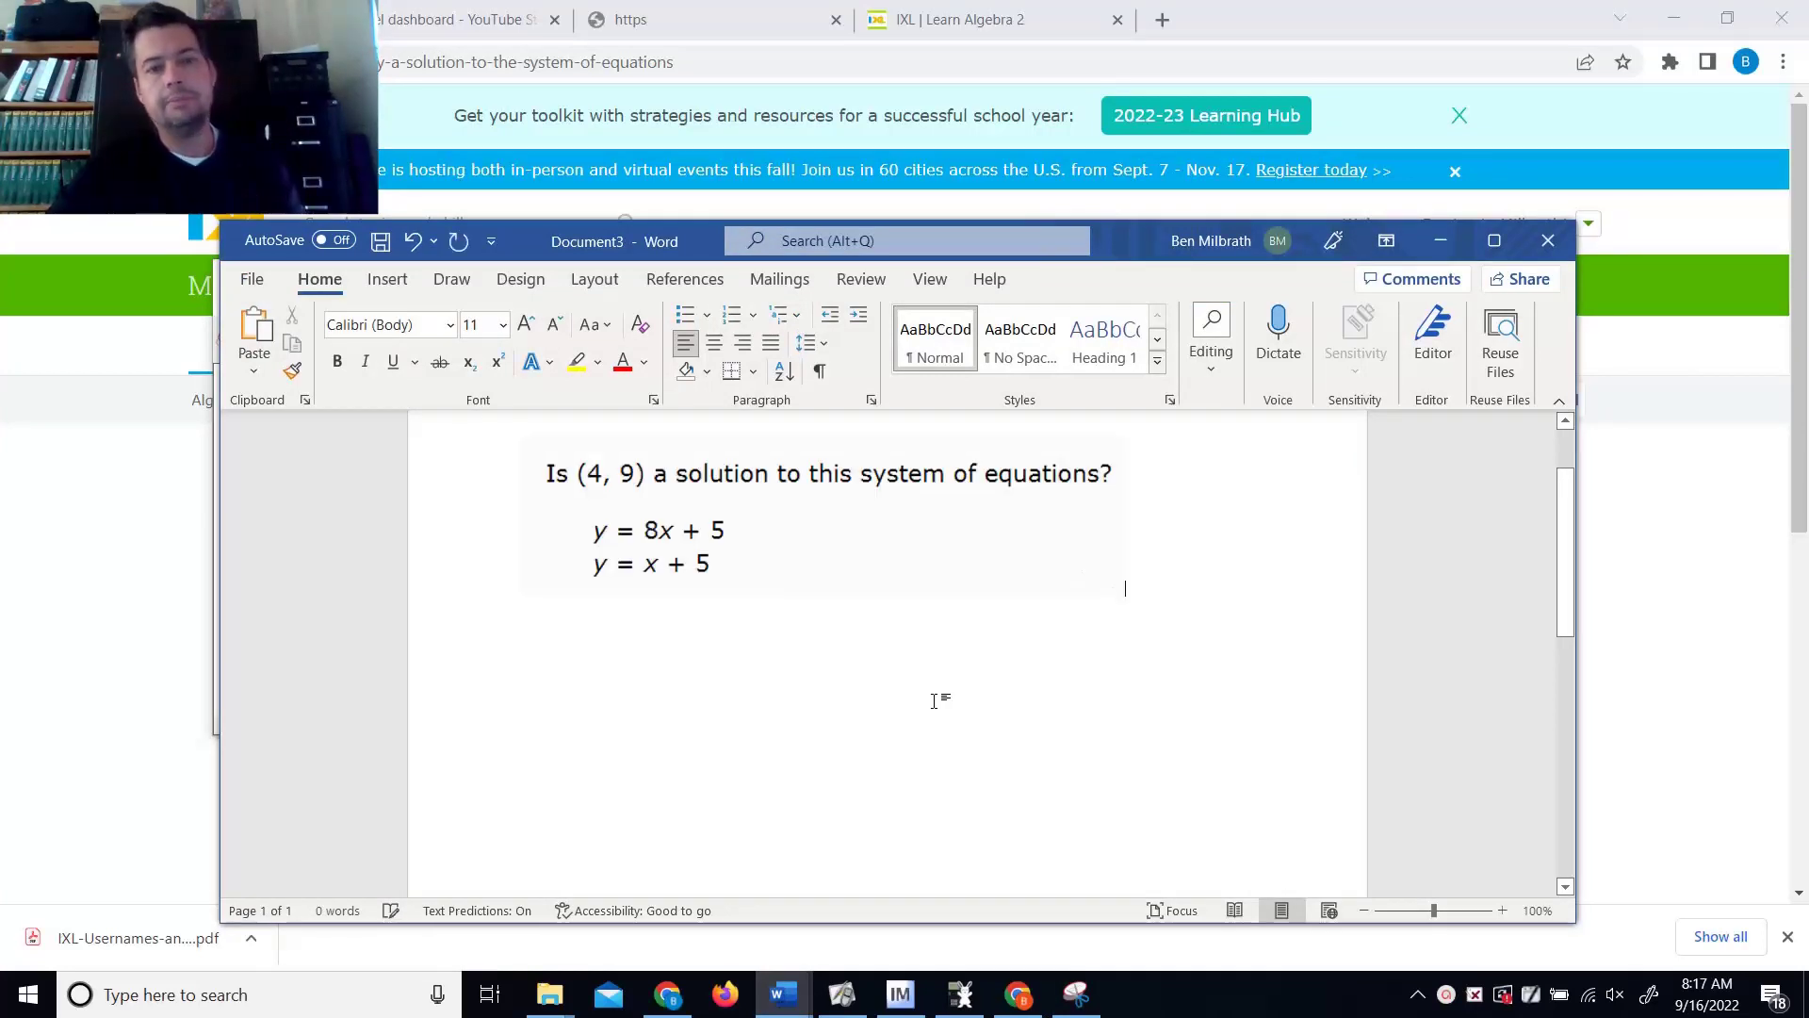
pyautogui.press('Return')
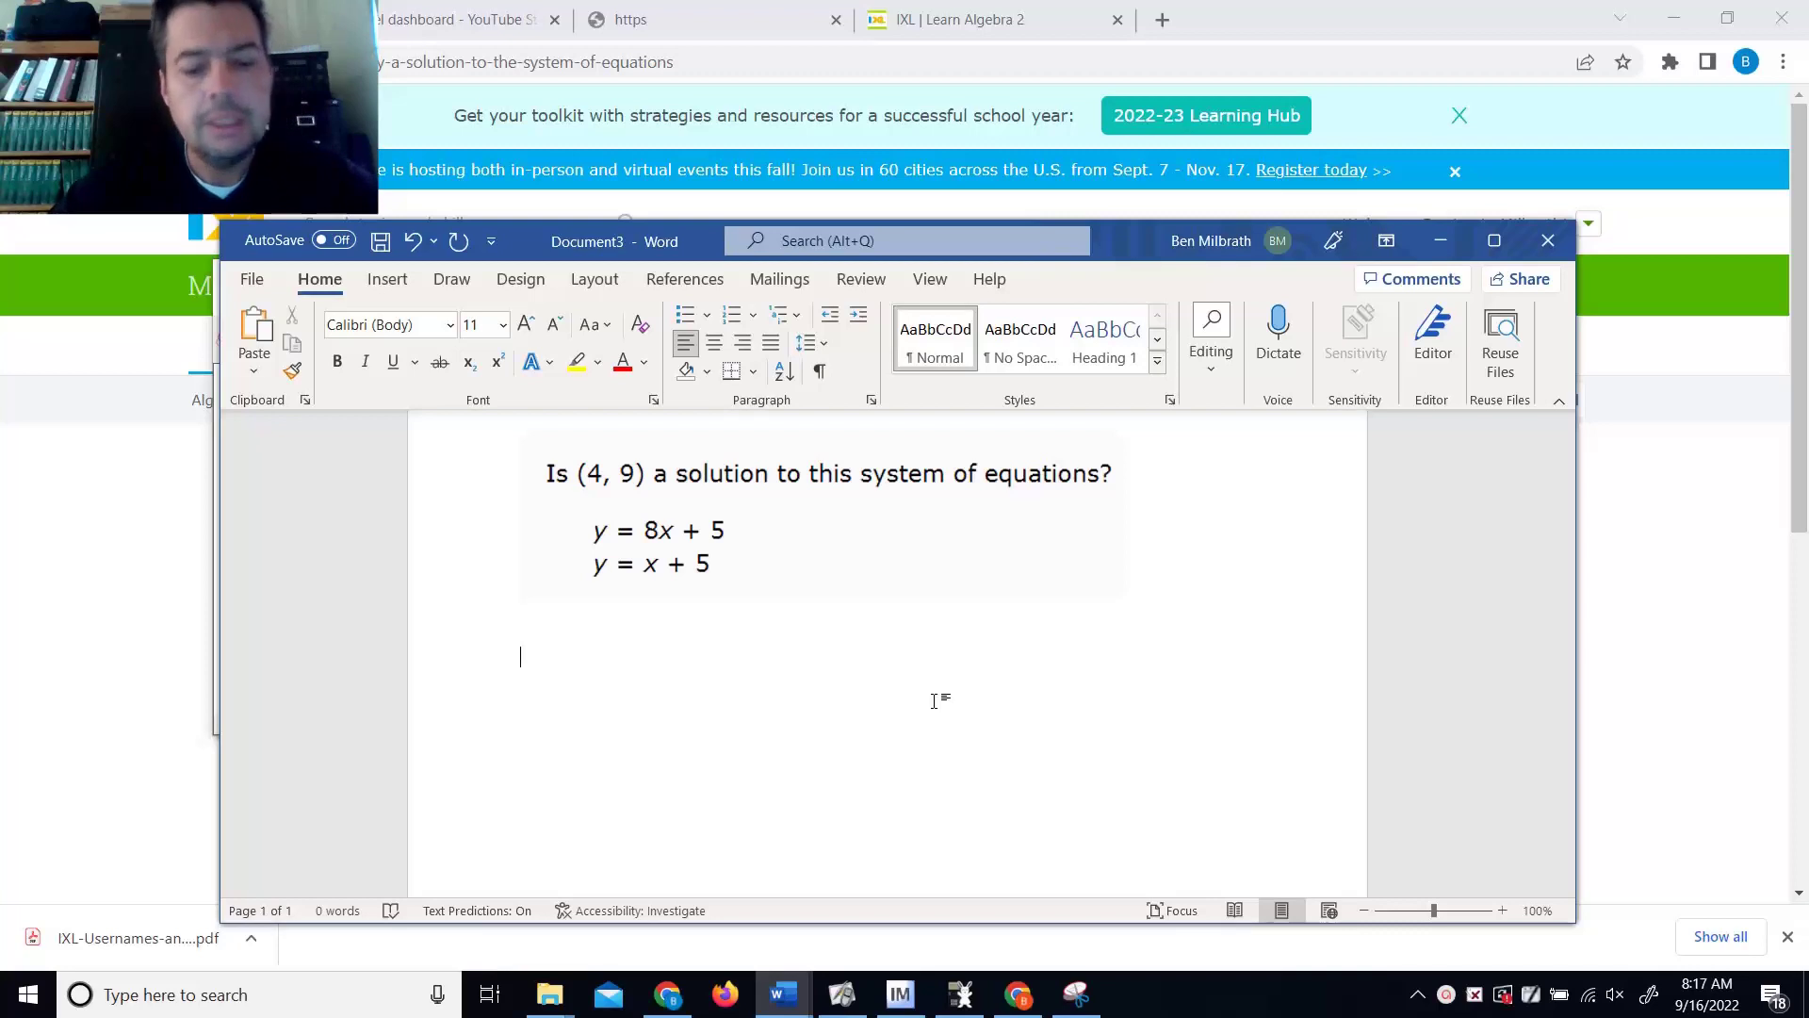
pyautogui.write('You are')
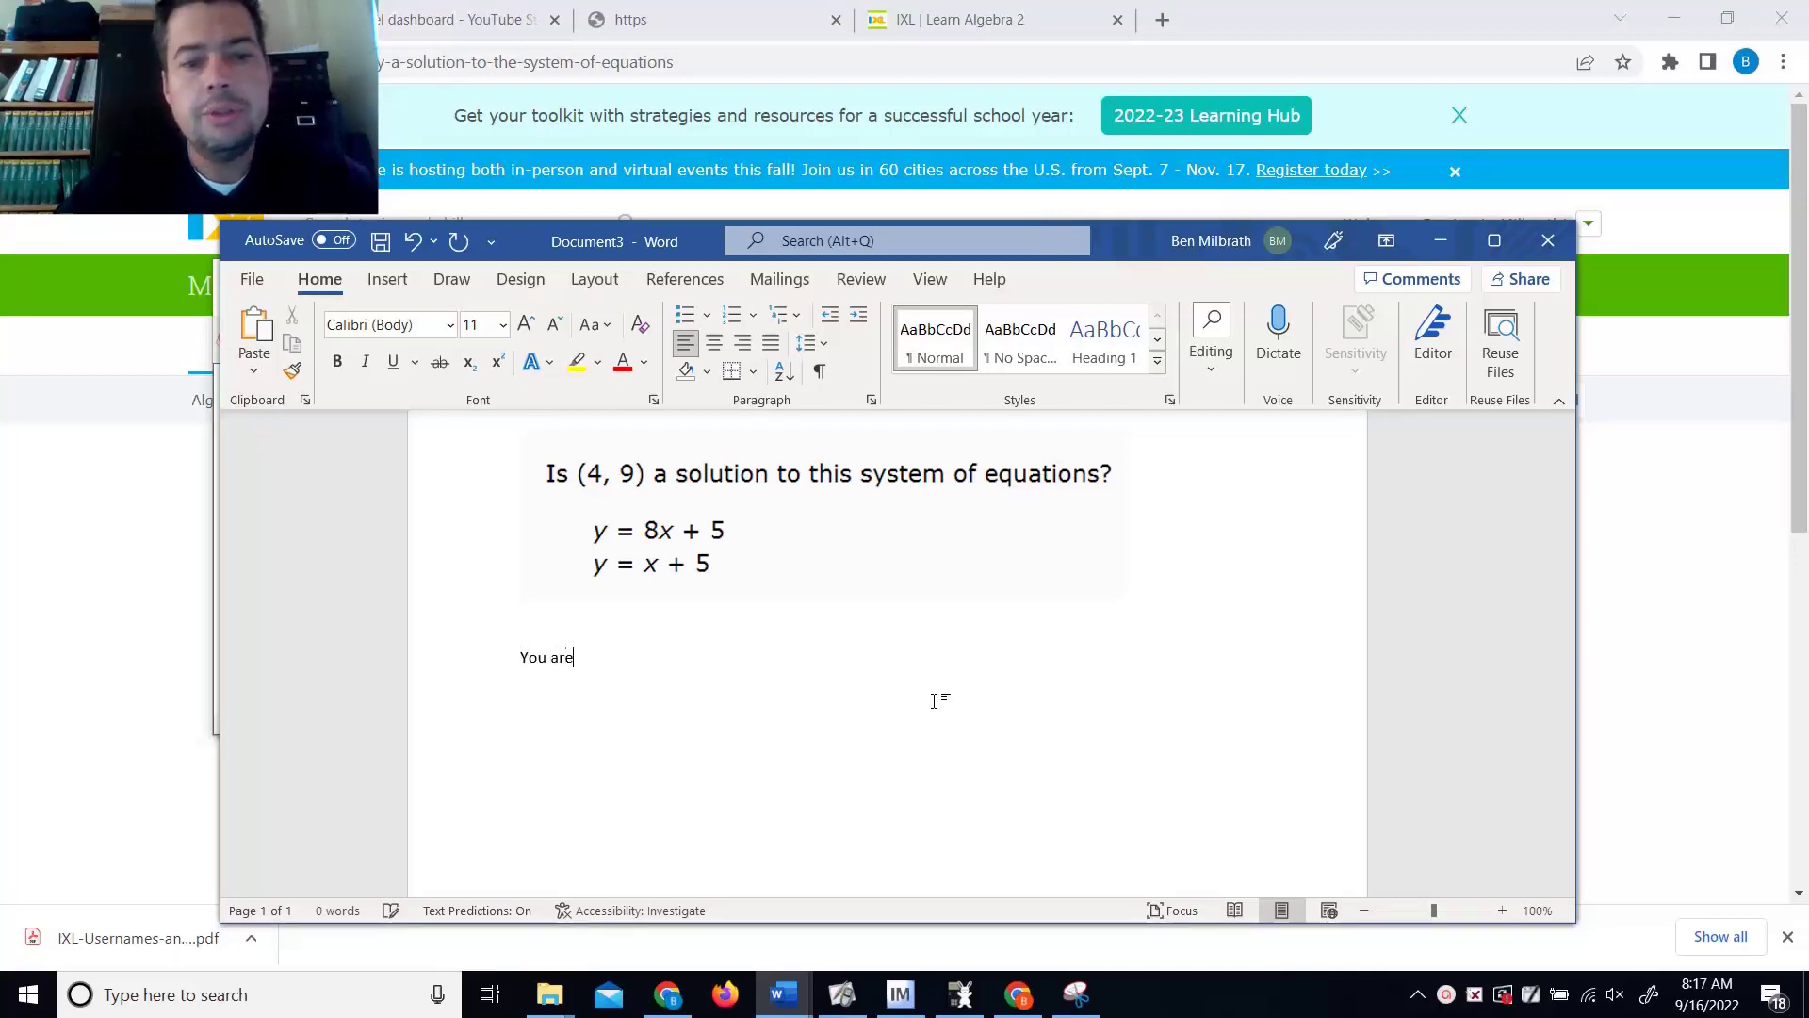
pyautogui.write(' a solution if ')
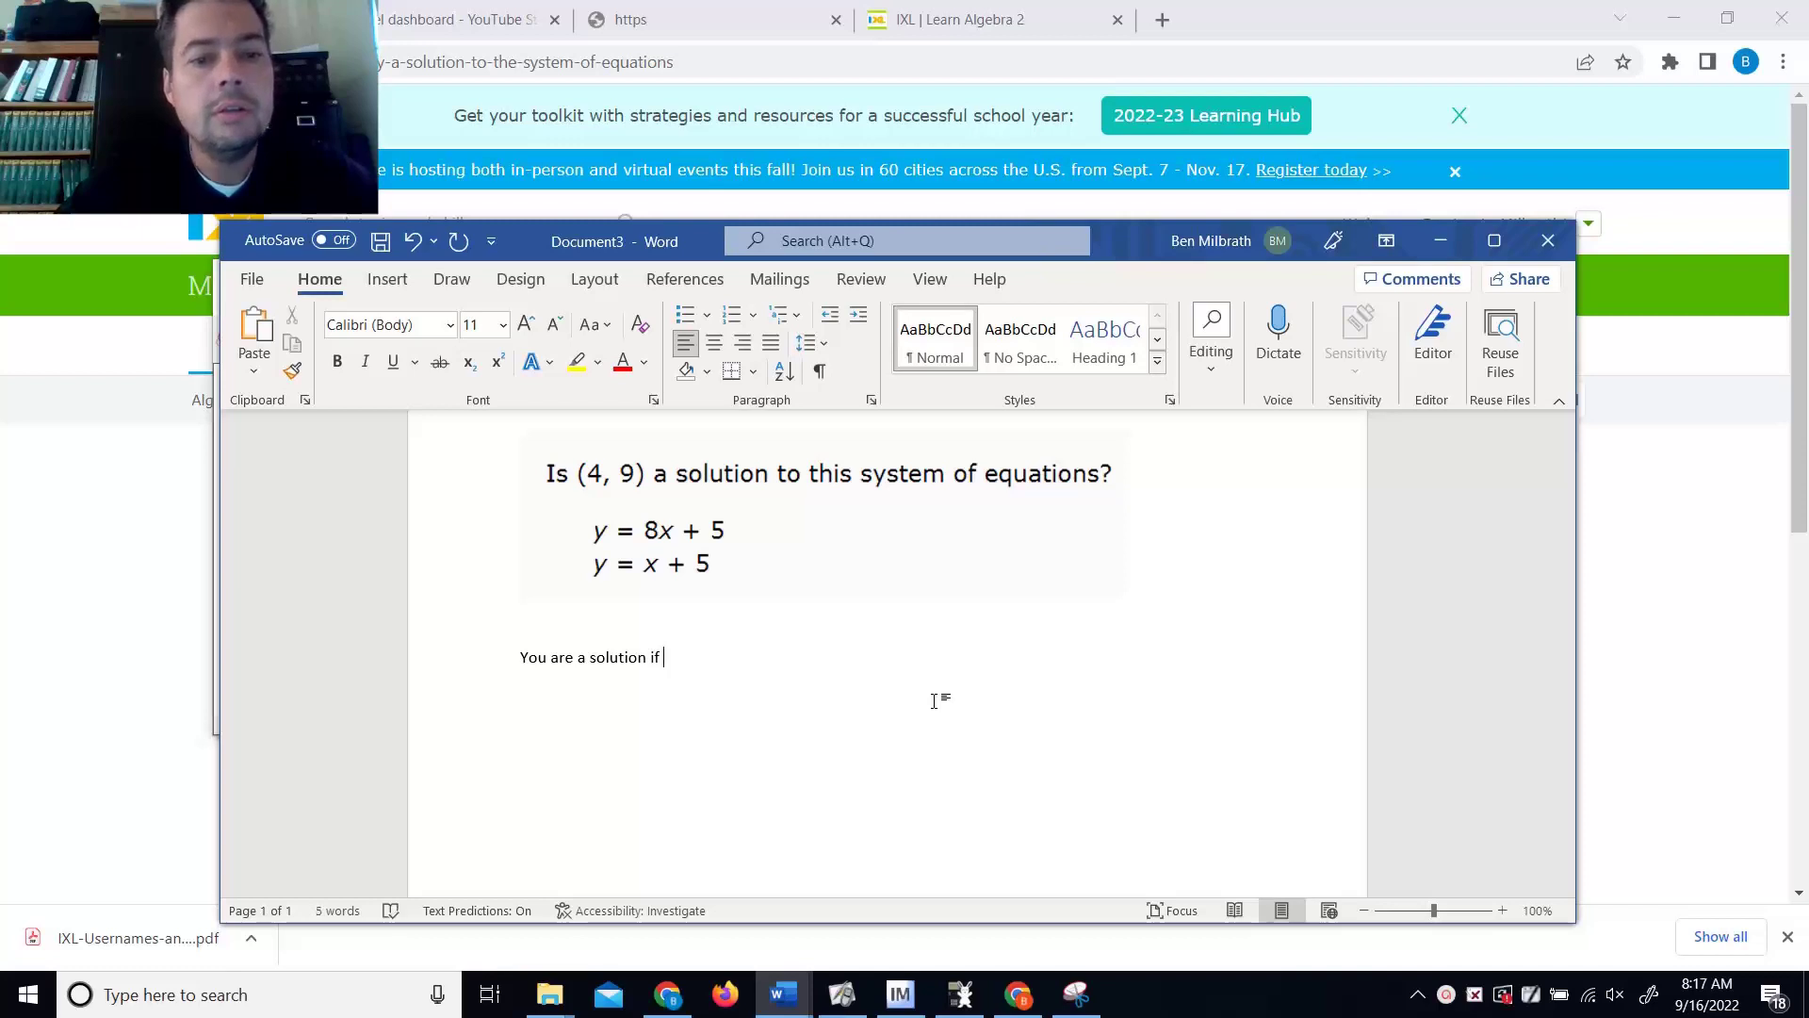
pyautogui.write('both equa')
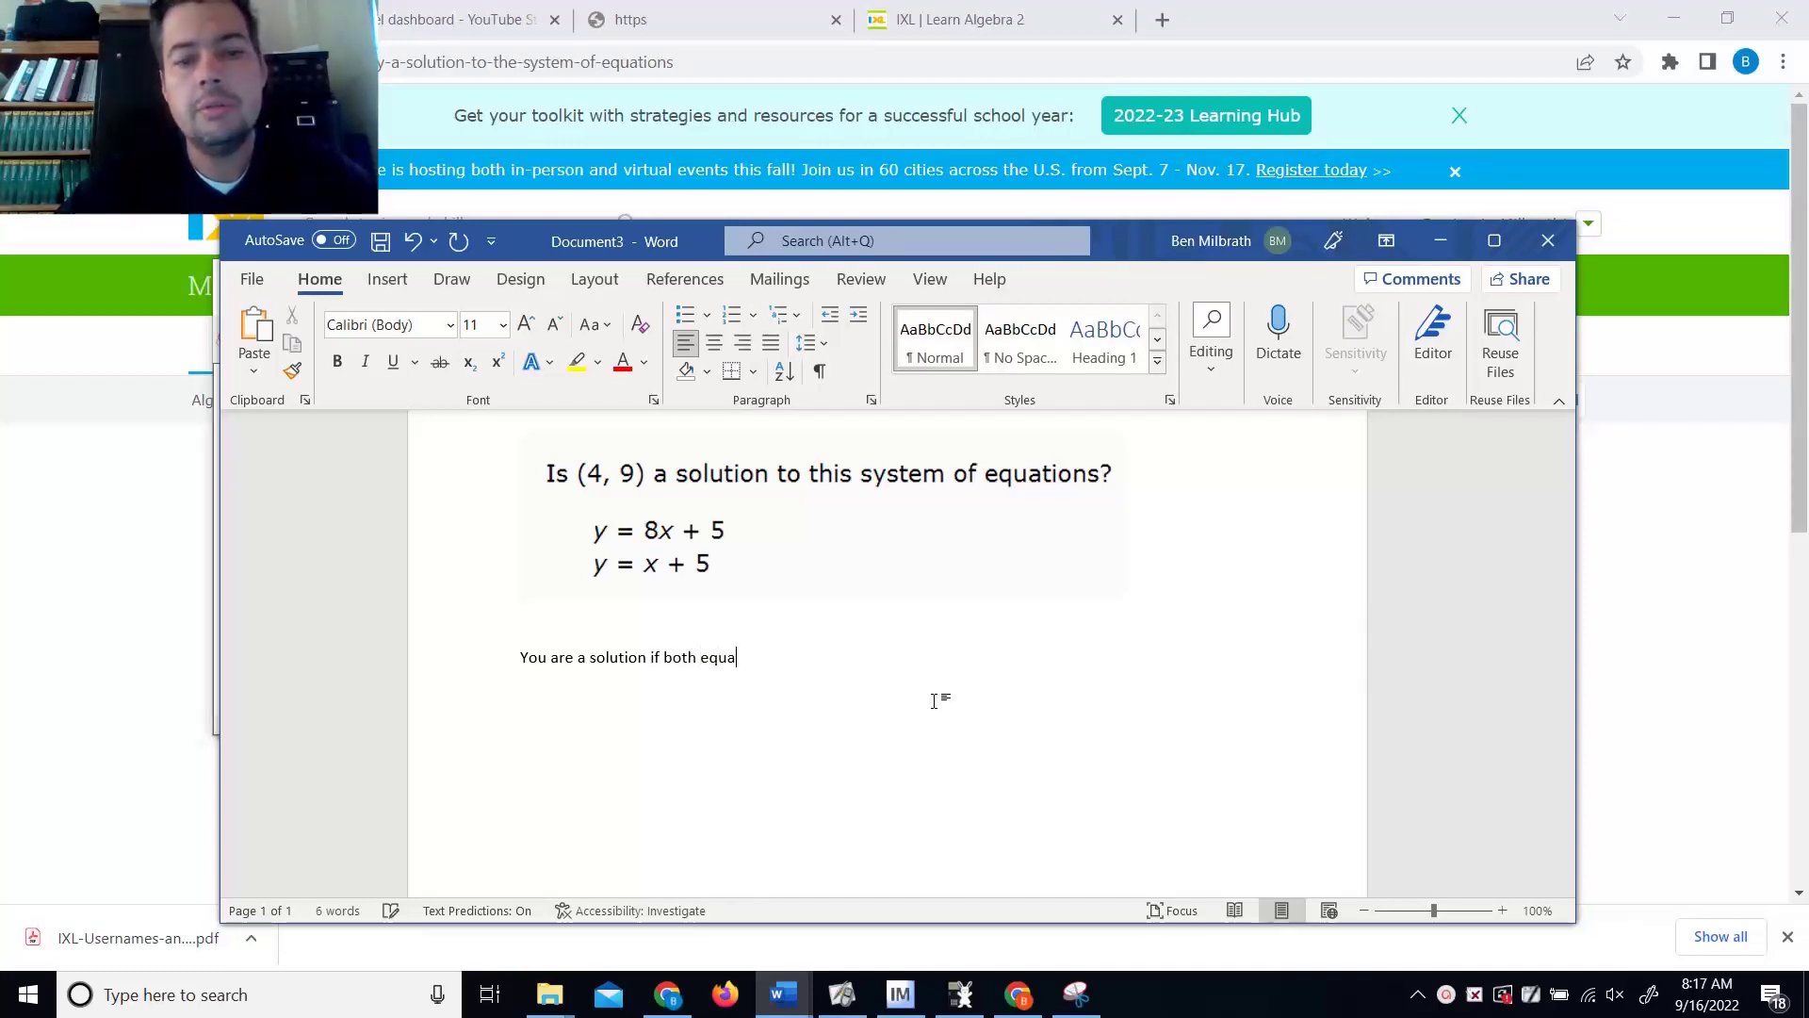
pyautogui.write('tions are happ')
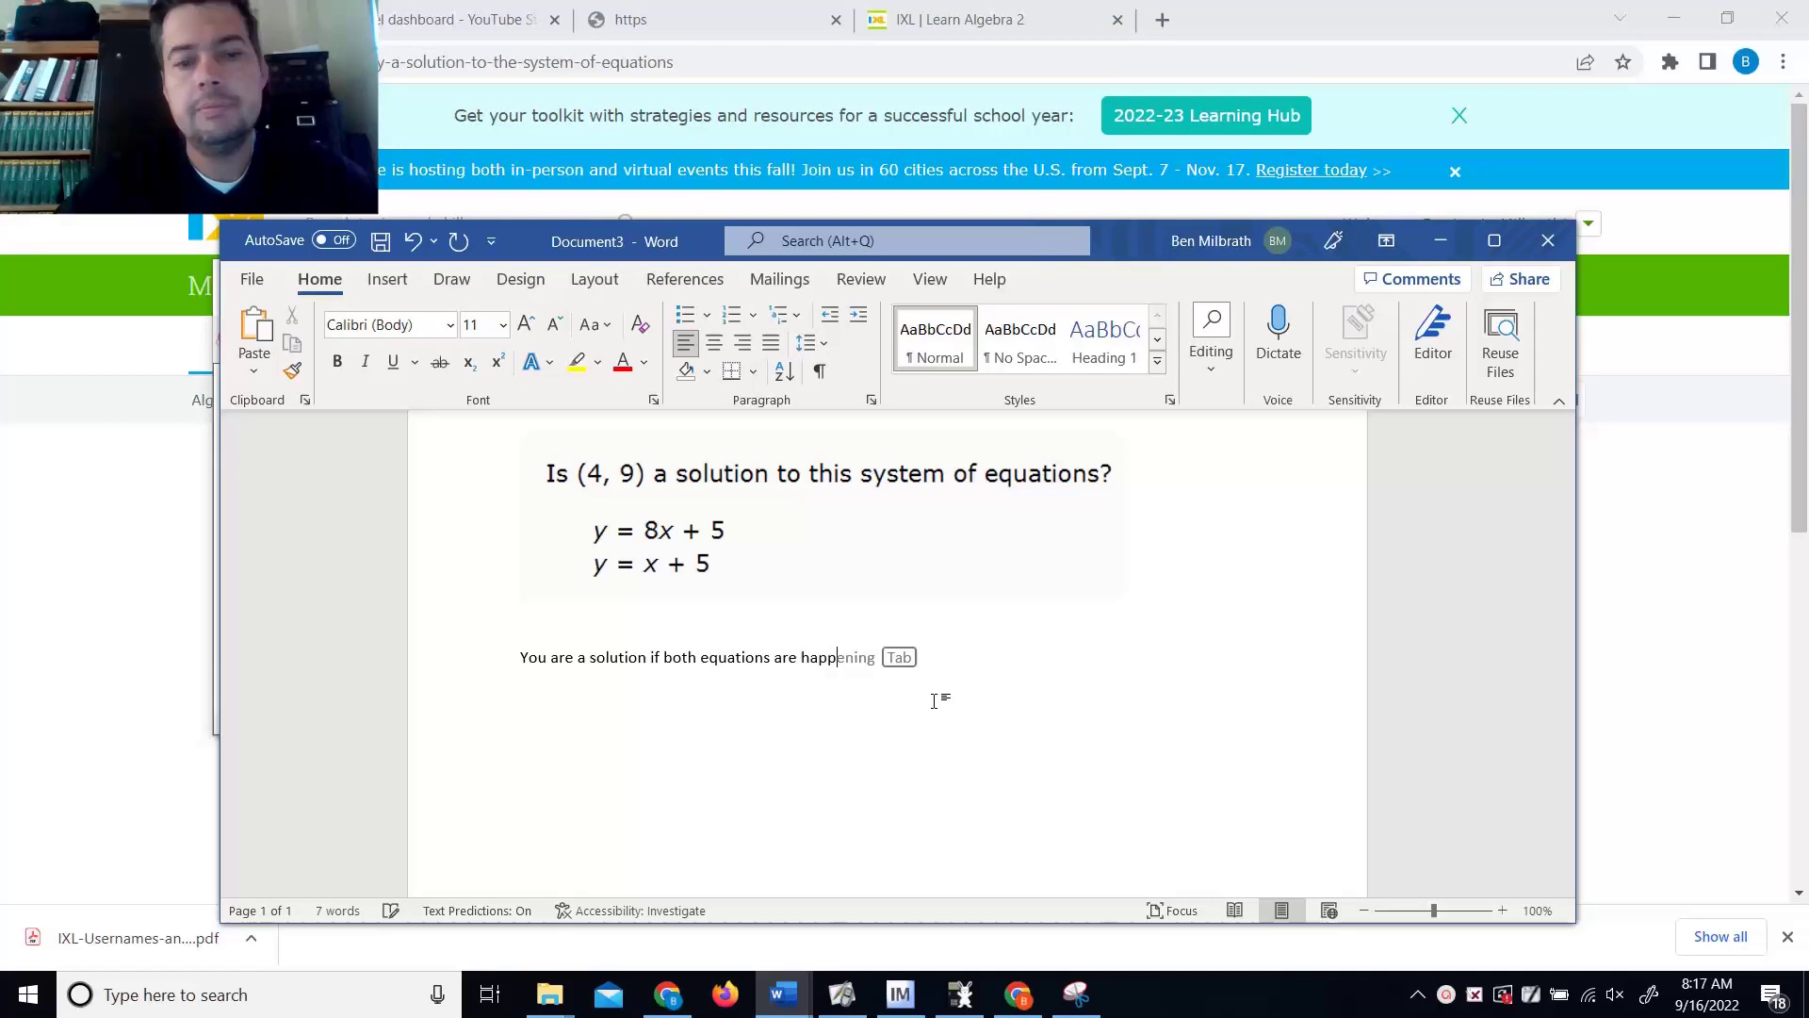
pyautogui.write('y with the po')
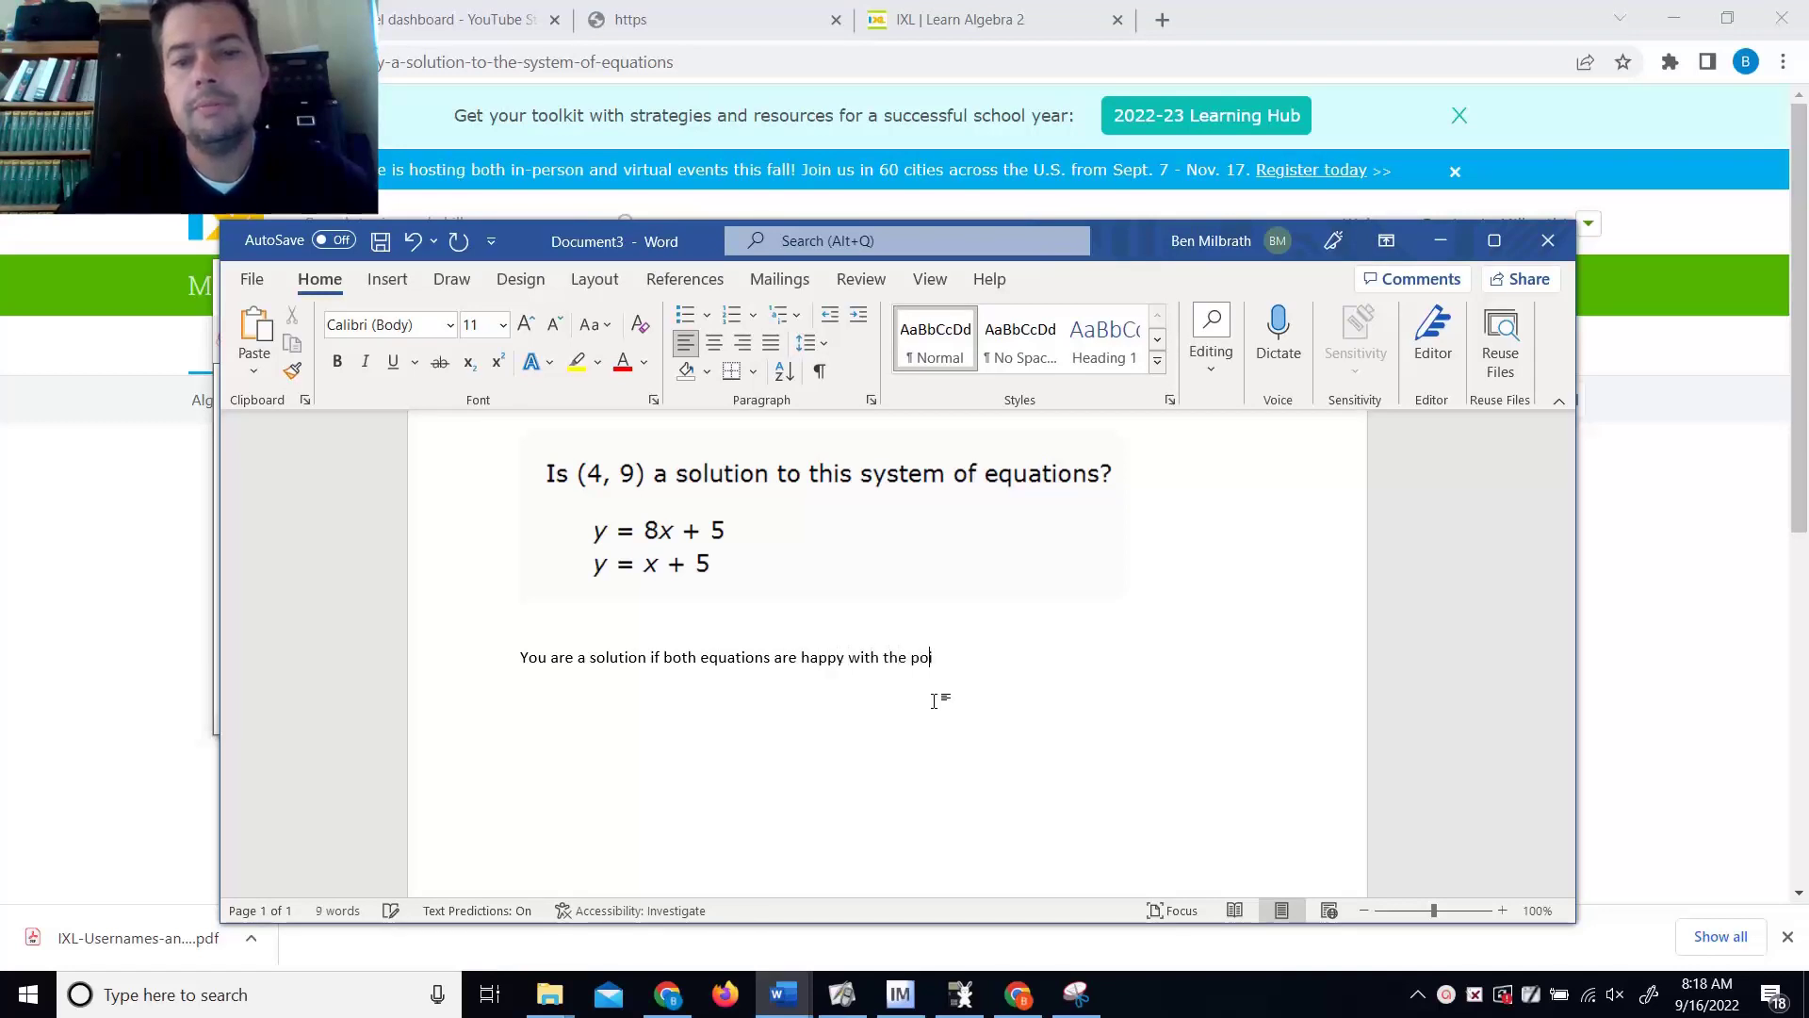
pyautogui.write('int')
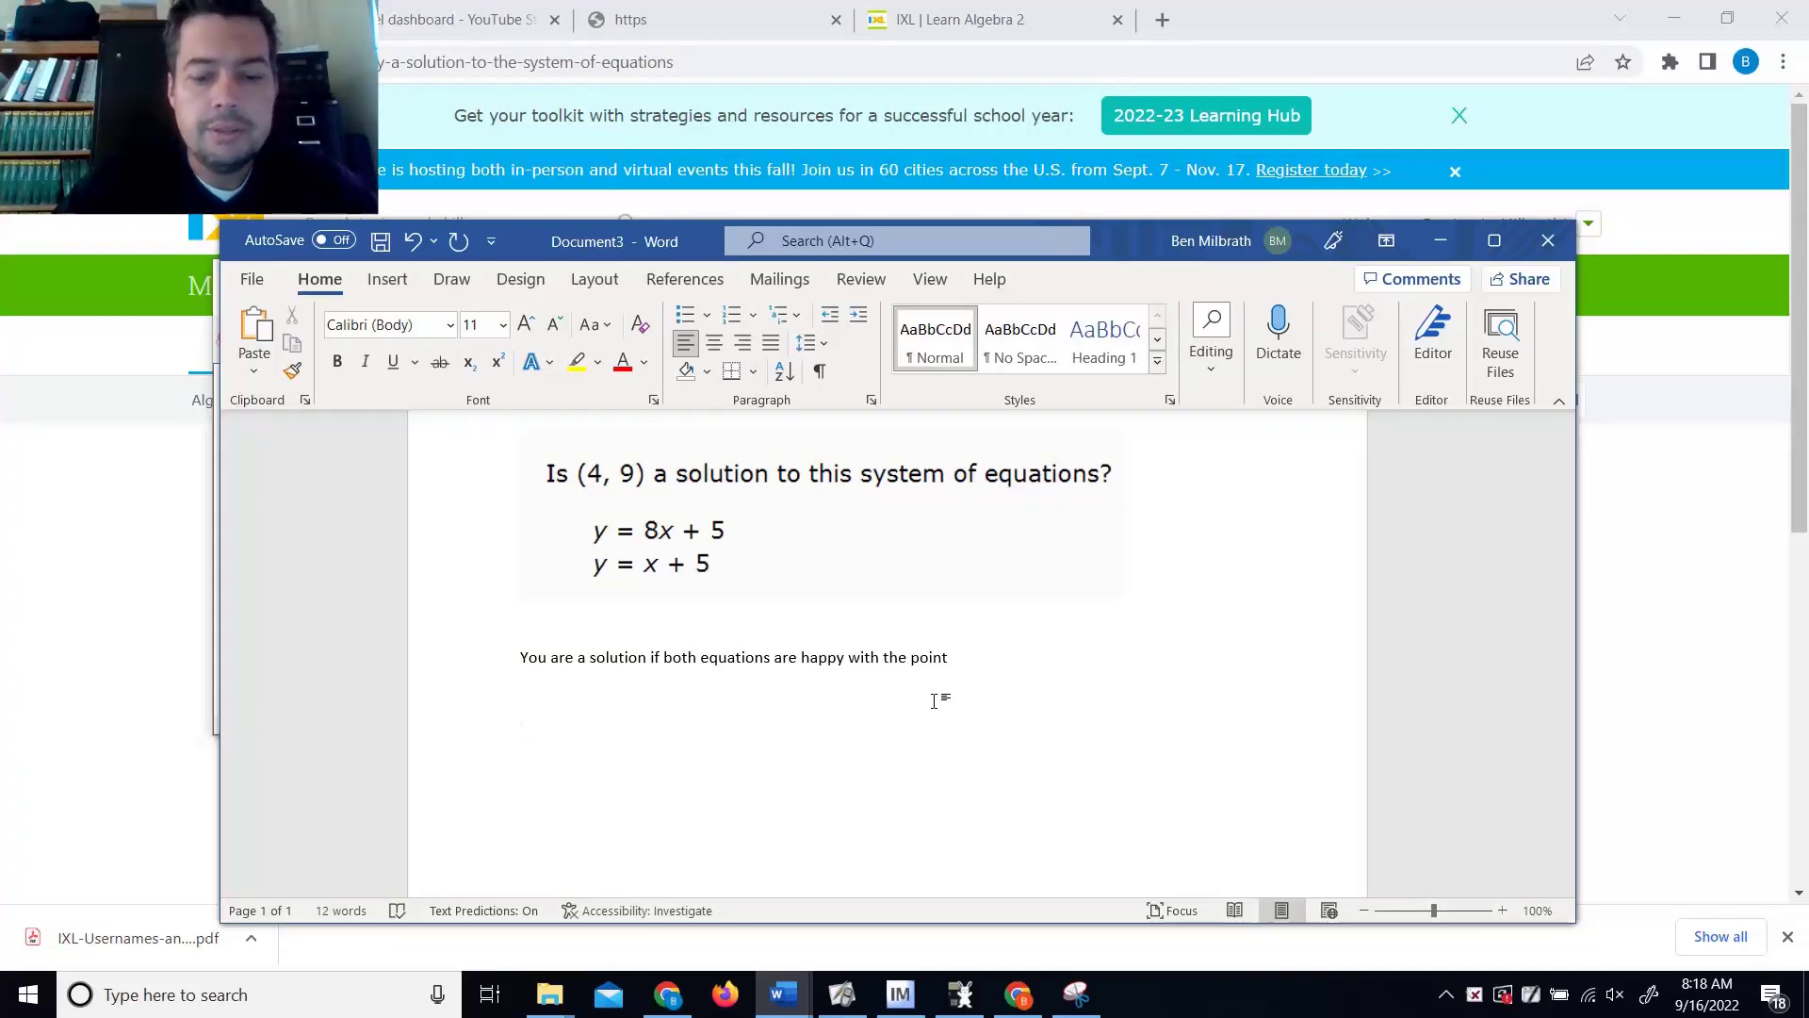
pyautogui.write('9')
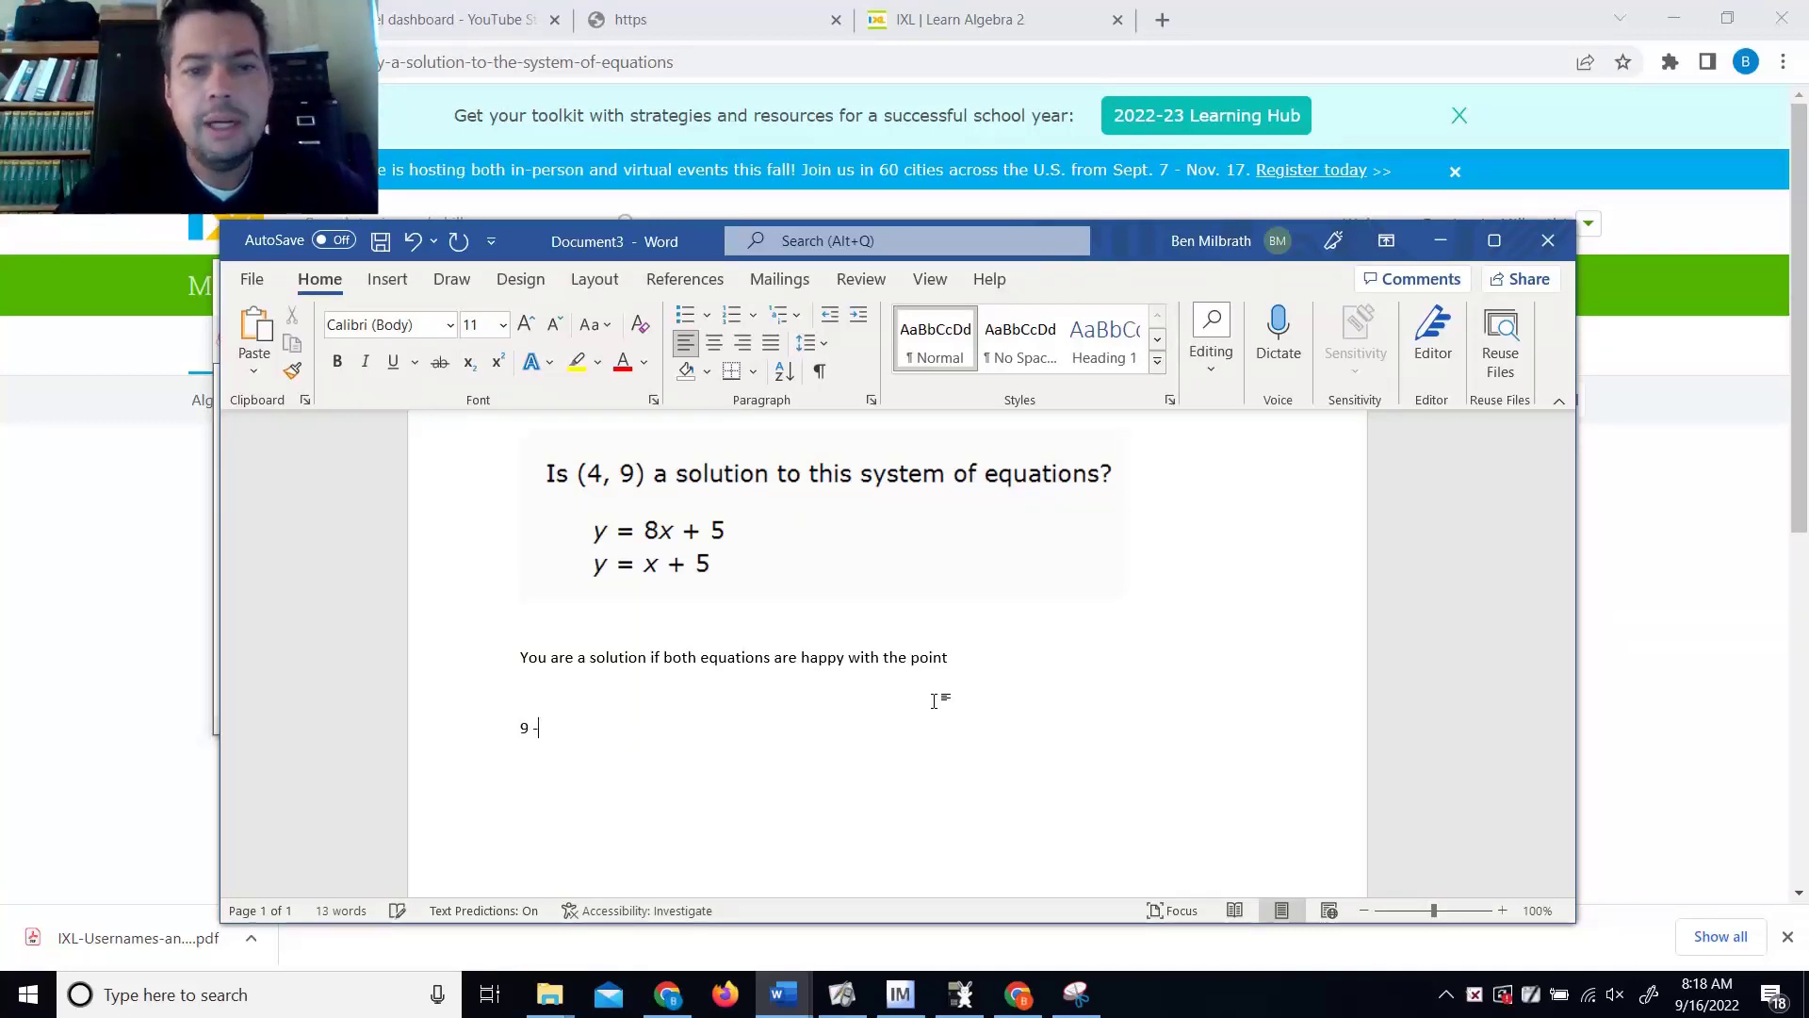
pyautogui.write(' =')
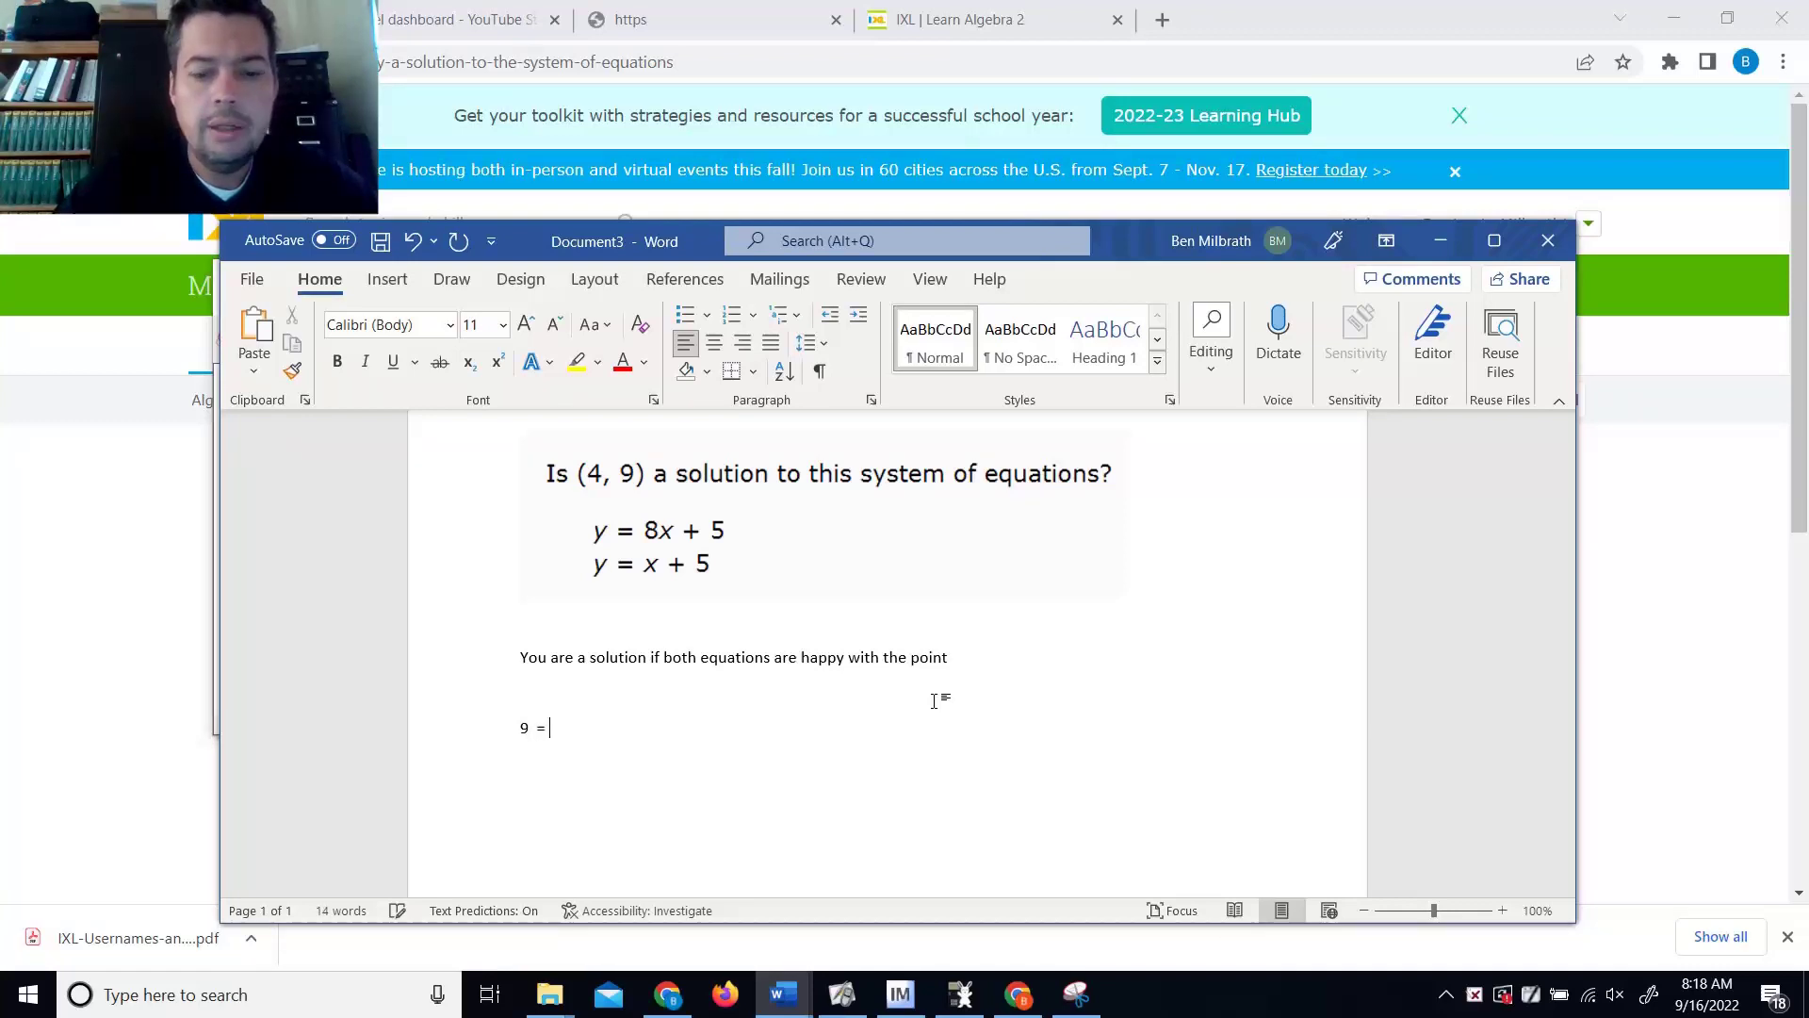
pyautogui.write('8(')
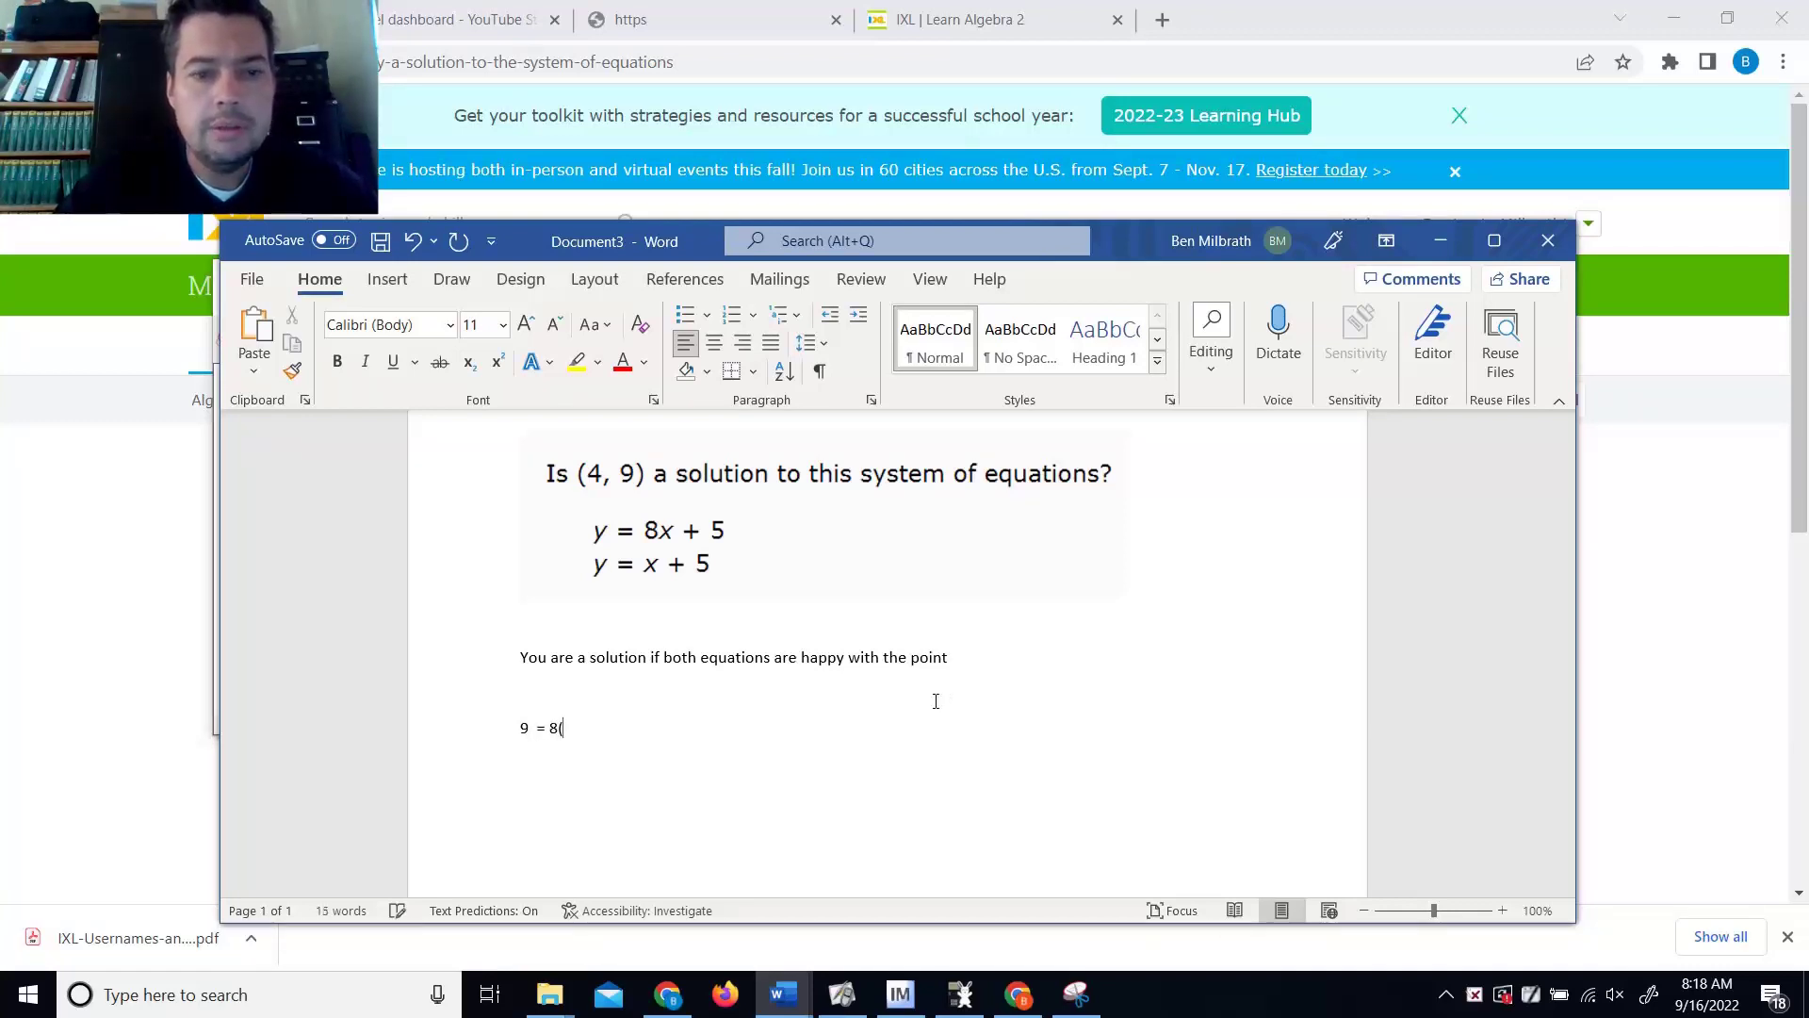
pyautogui.write('4) + ')
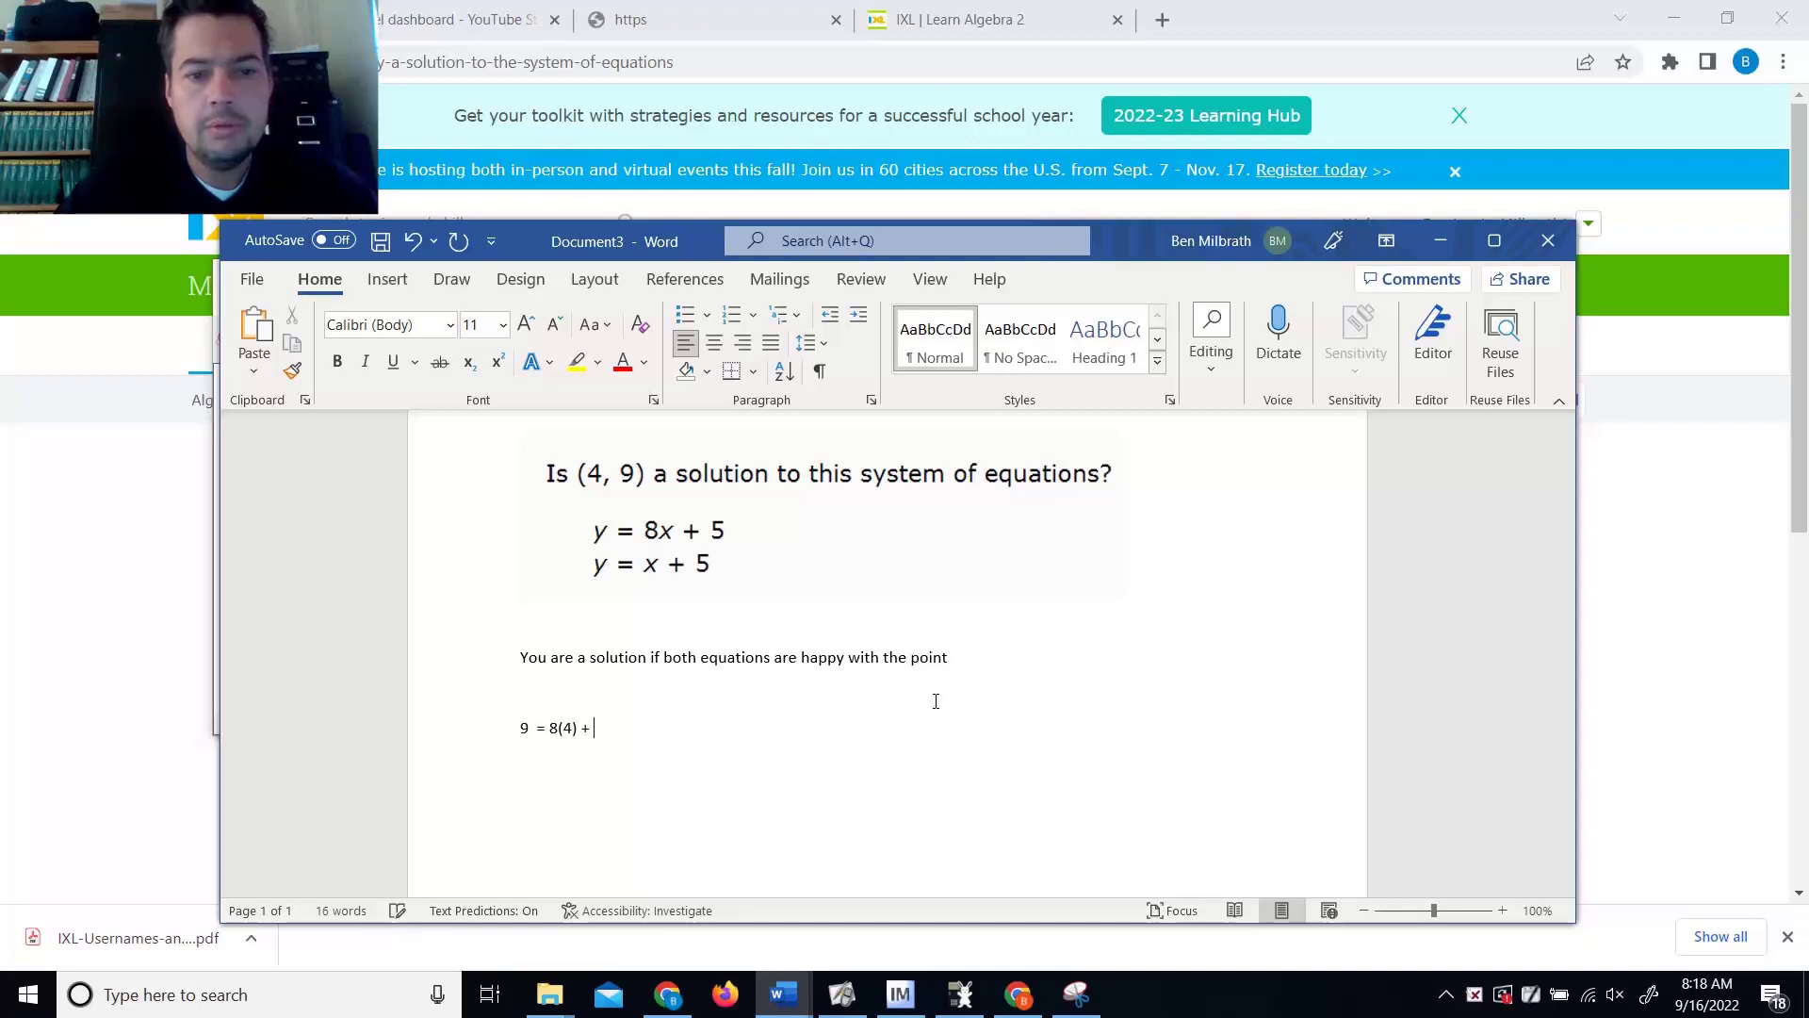
pyautogui.write('5-')
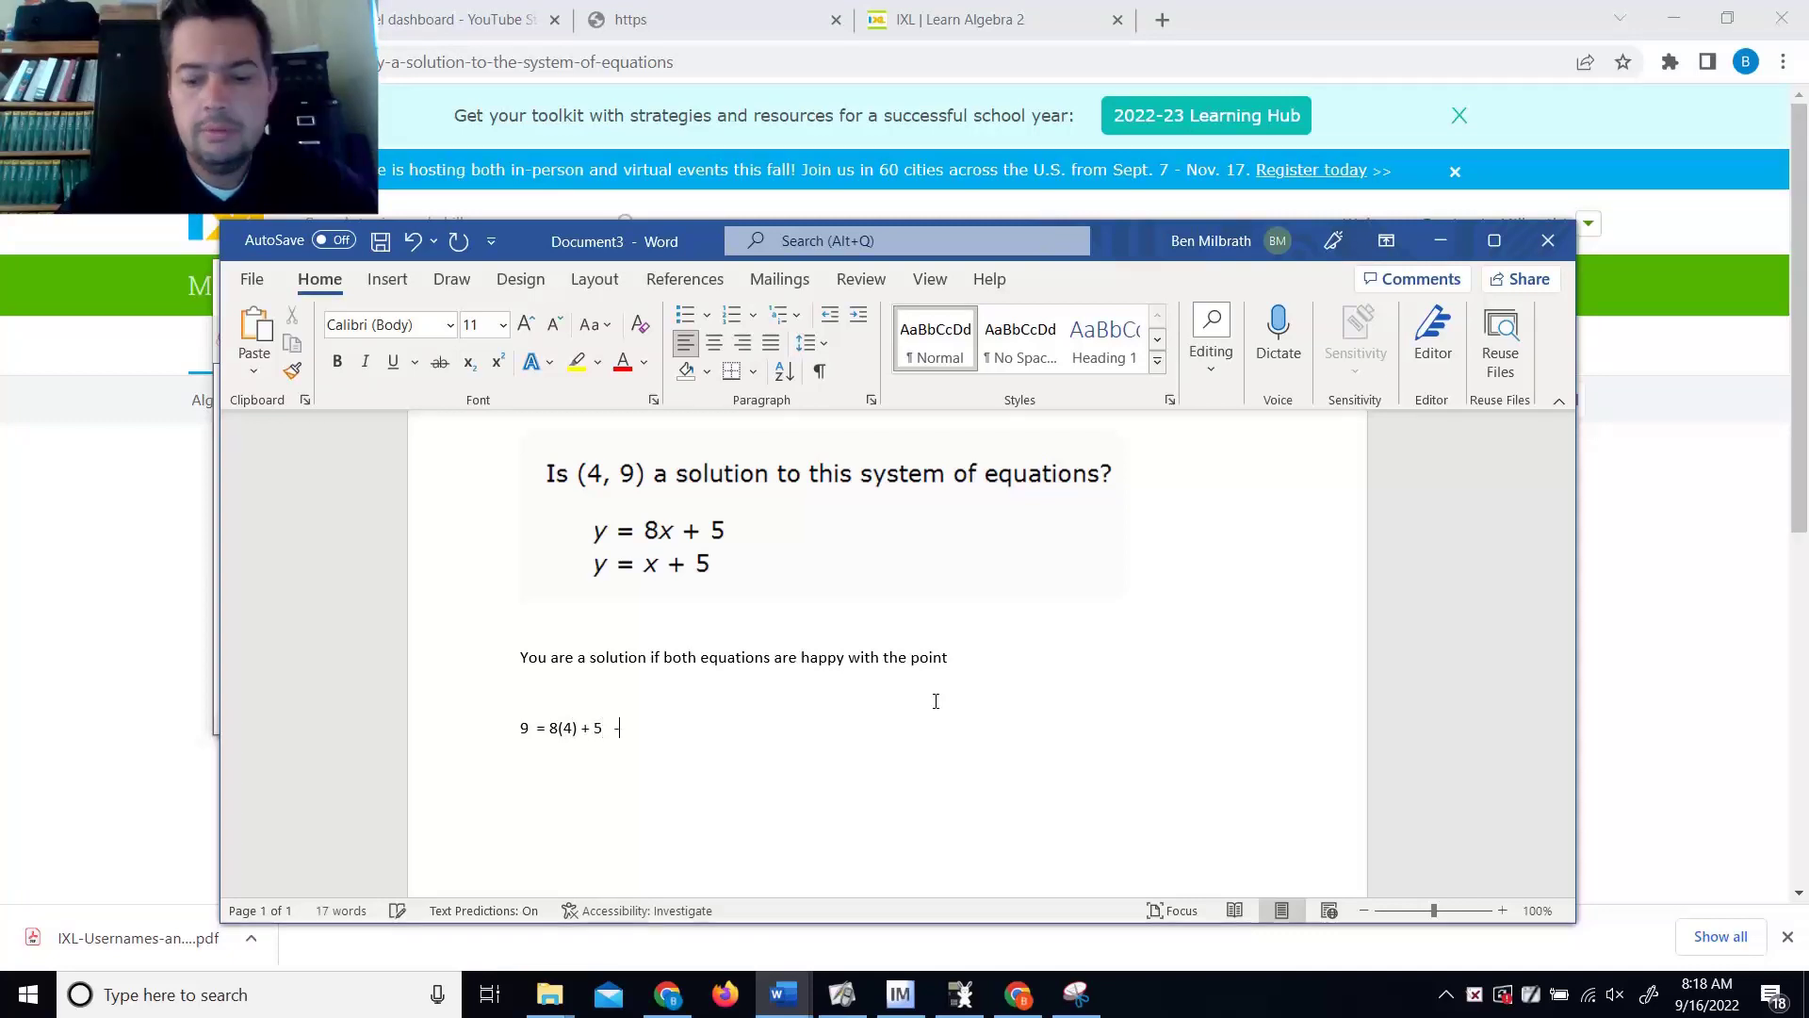
pyautogui.write('> 9')
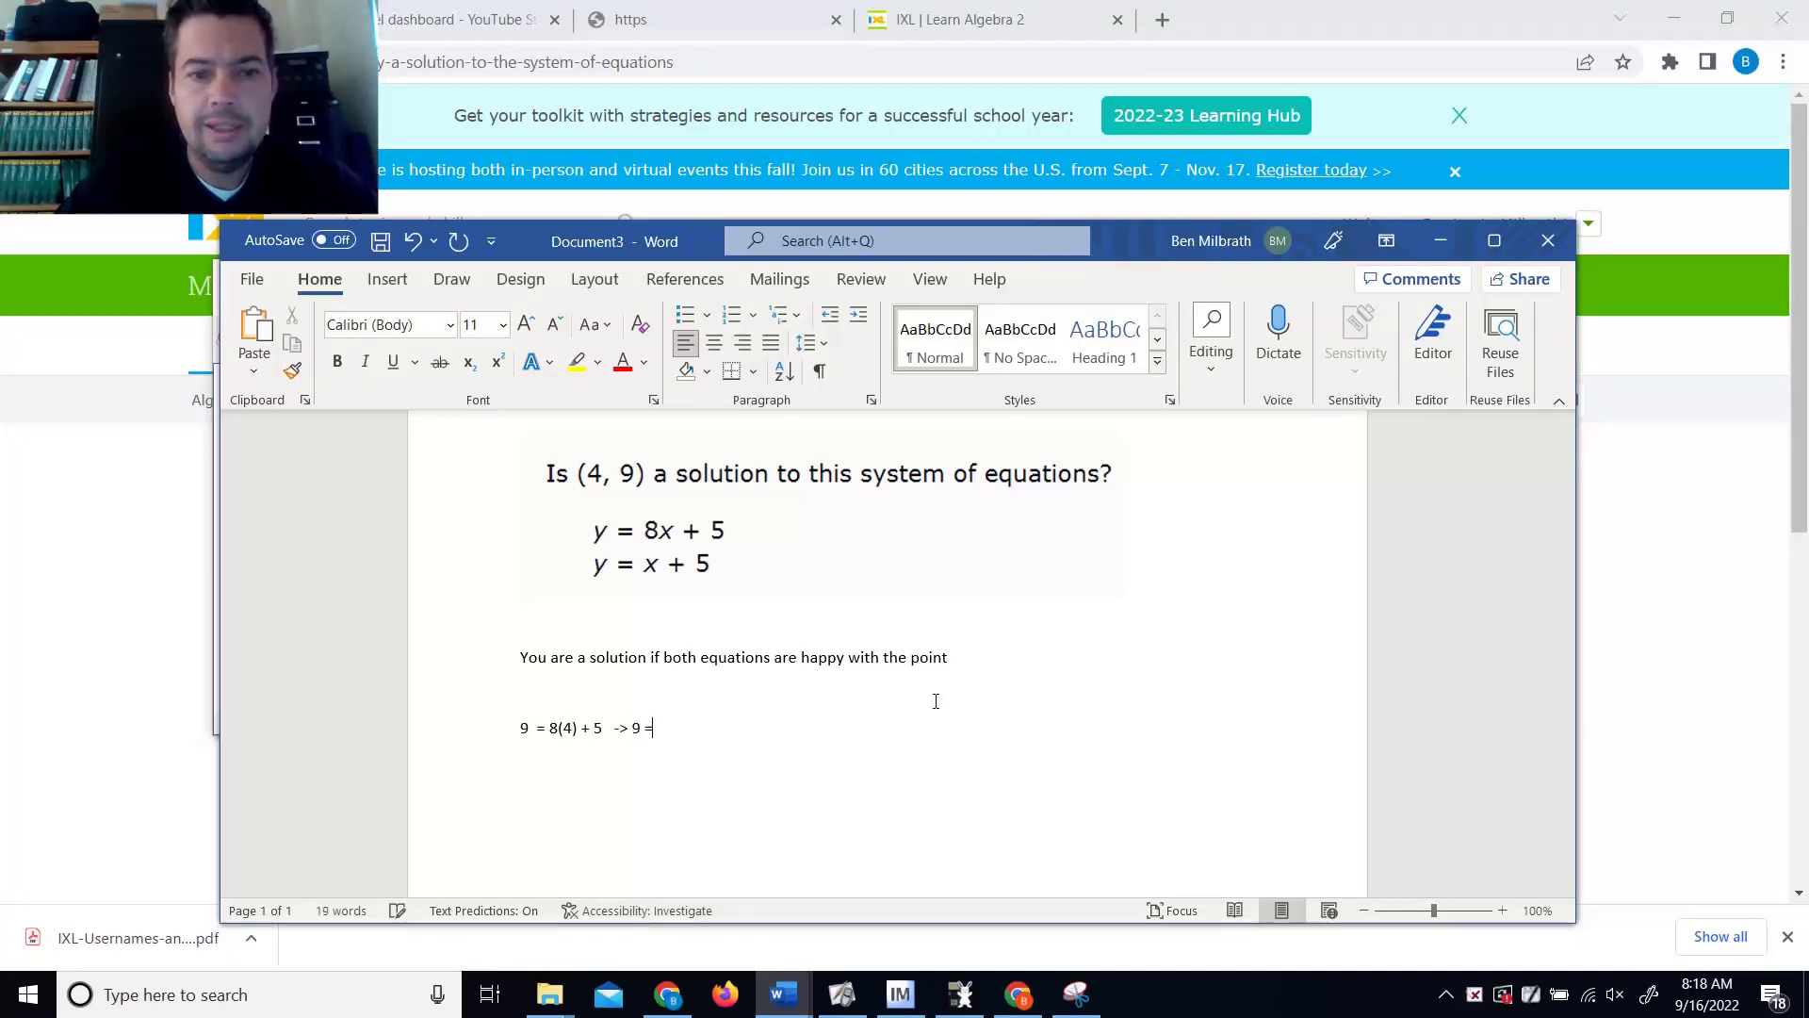
pyautogui.write(' = ')
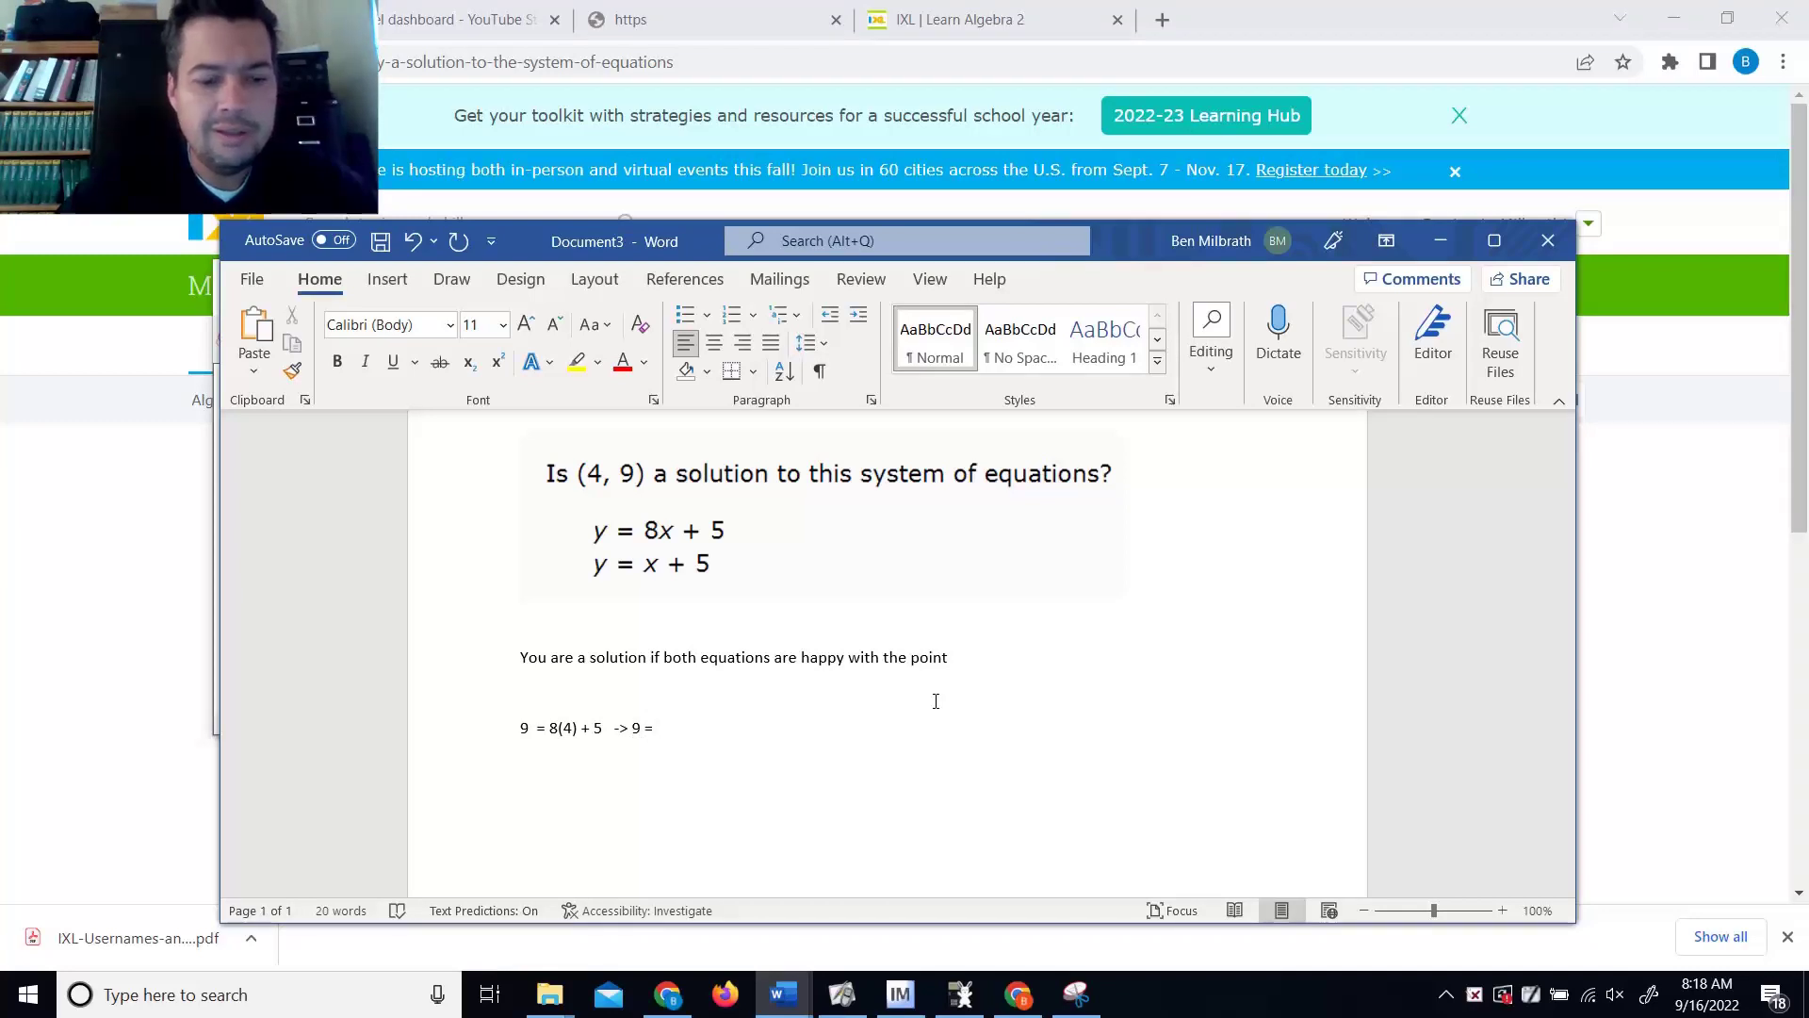
pyautogui.write('32+5  False')
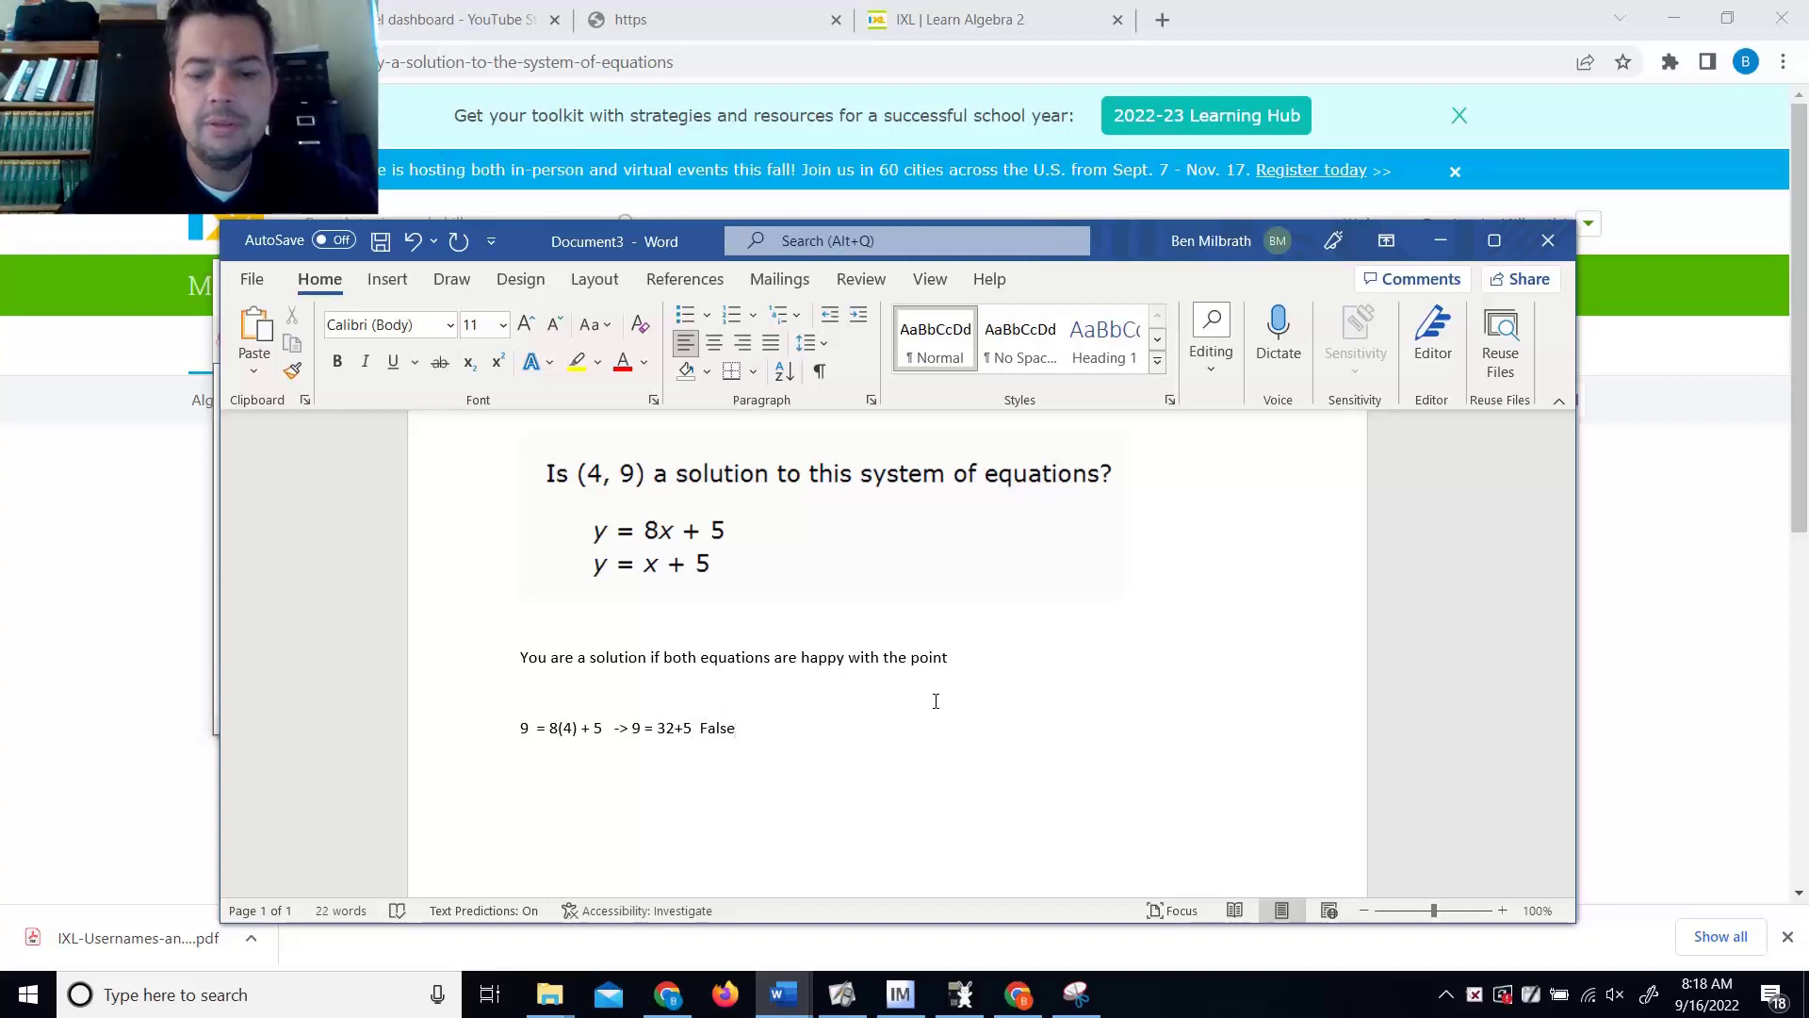
pyautogui.write('...so NO')
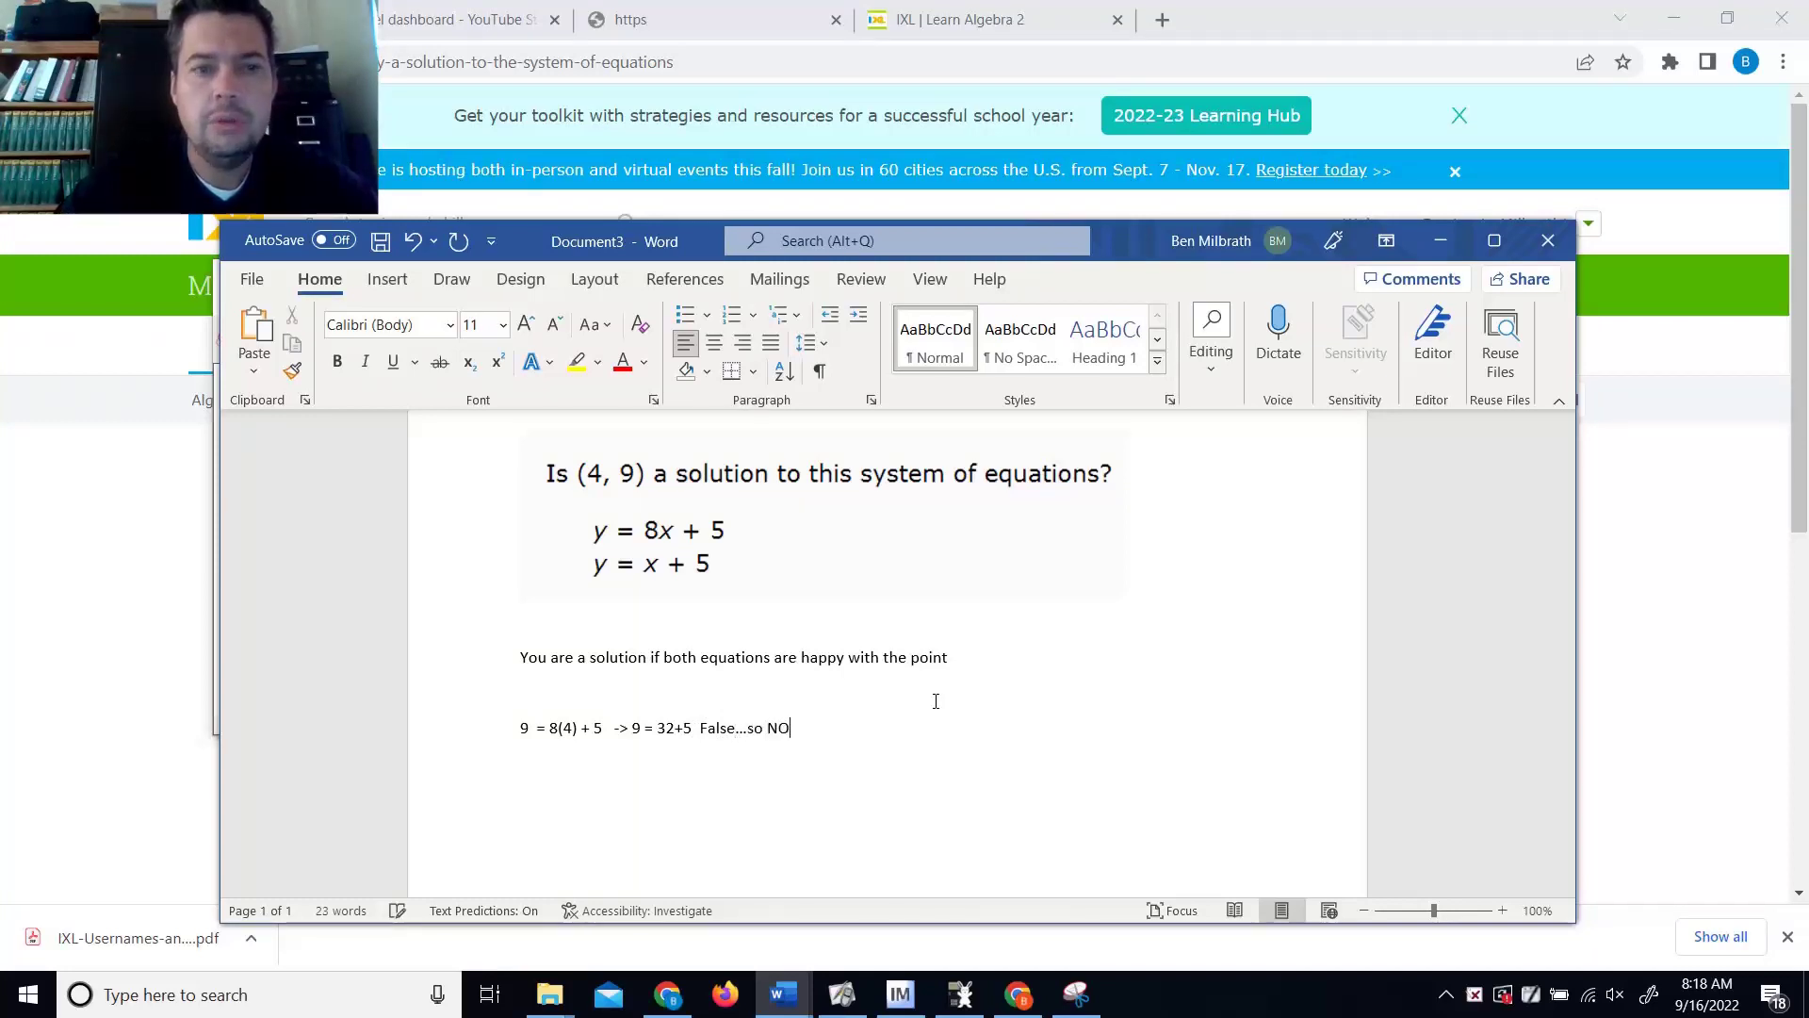
# Step: Answer no to the (4, 9) question in IXL and submit it
pyautogui.hotkey('alt', 'Tab')
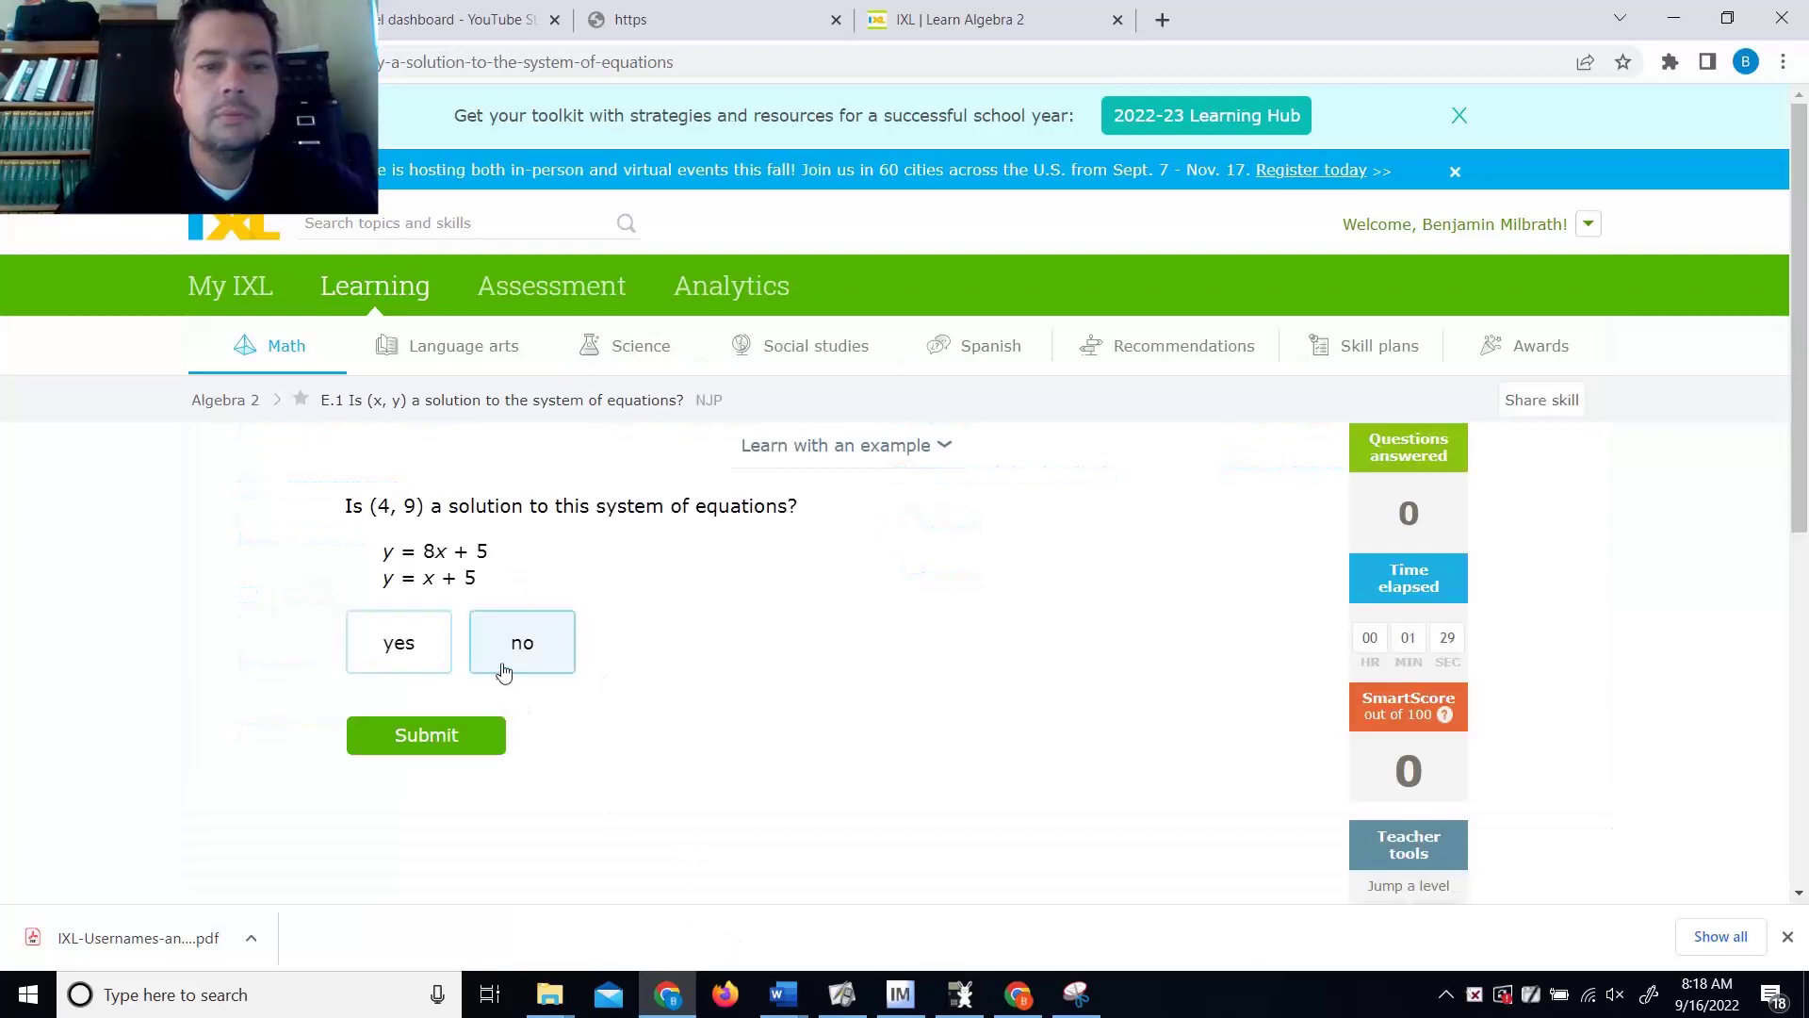
pyautogui.click(502, 669)
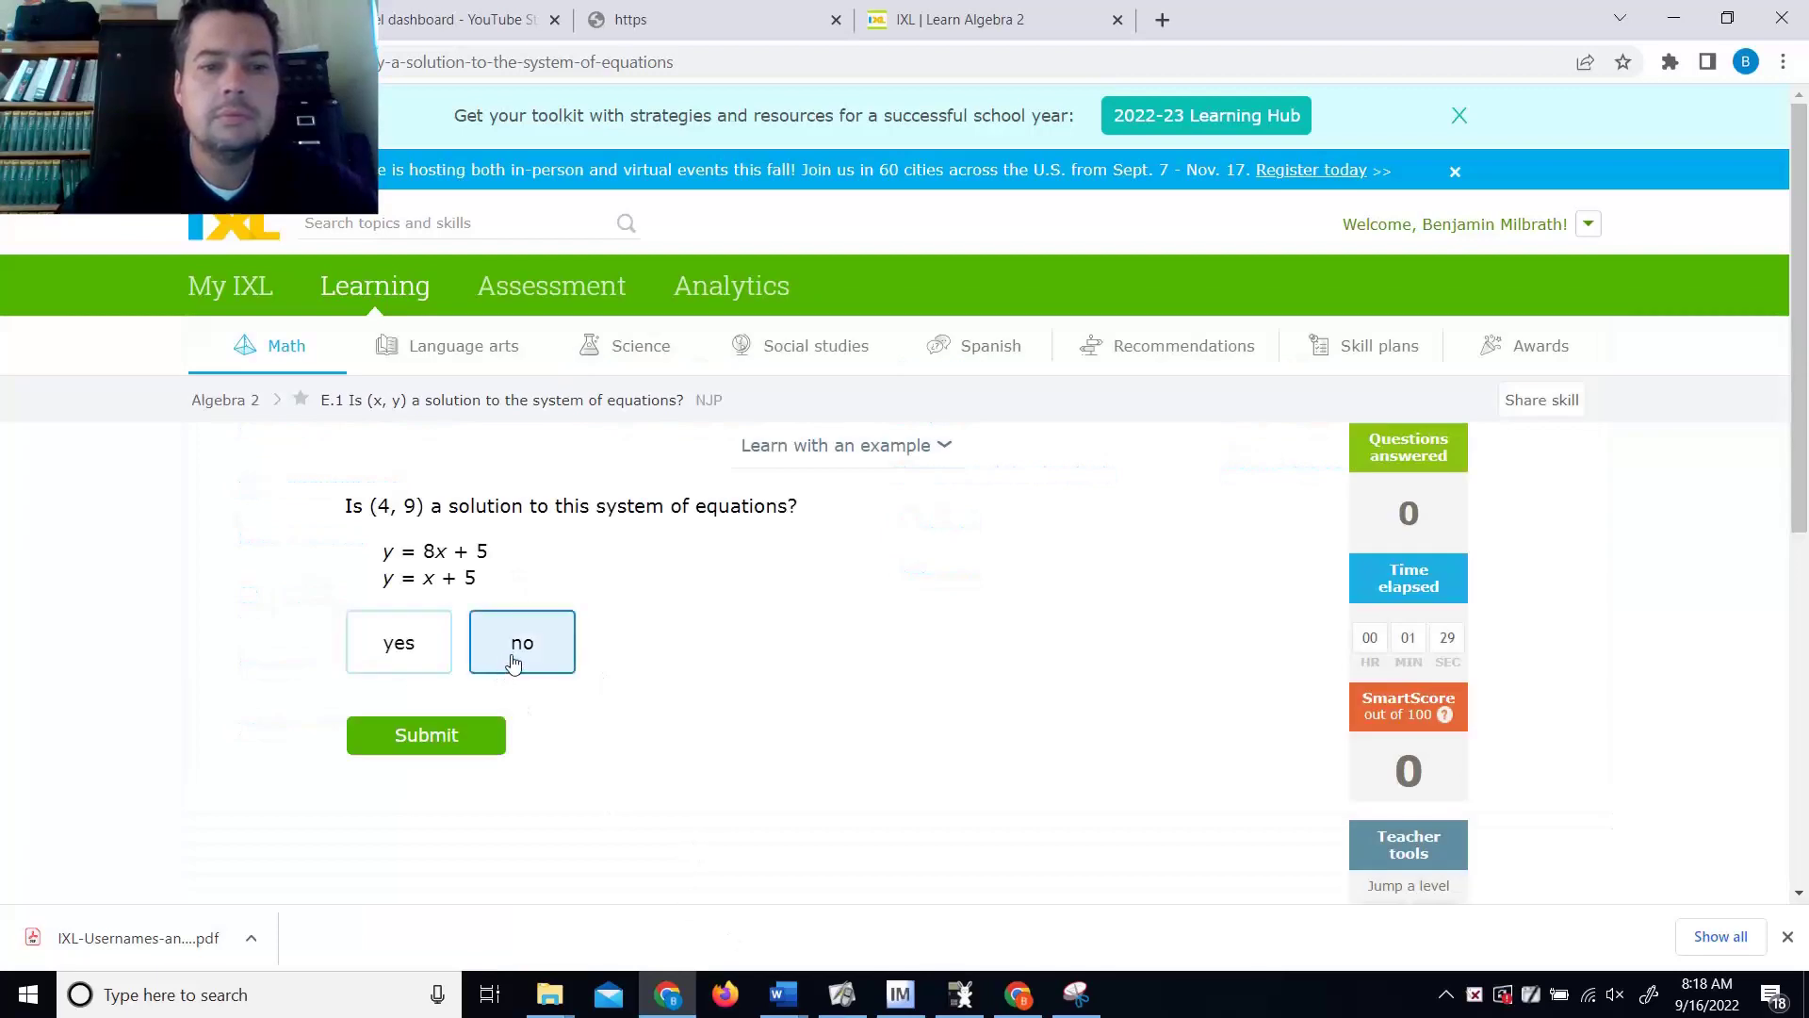
pyautogui.click(458, 755)
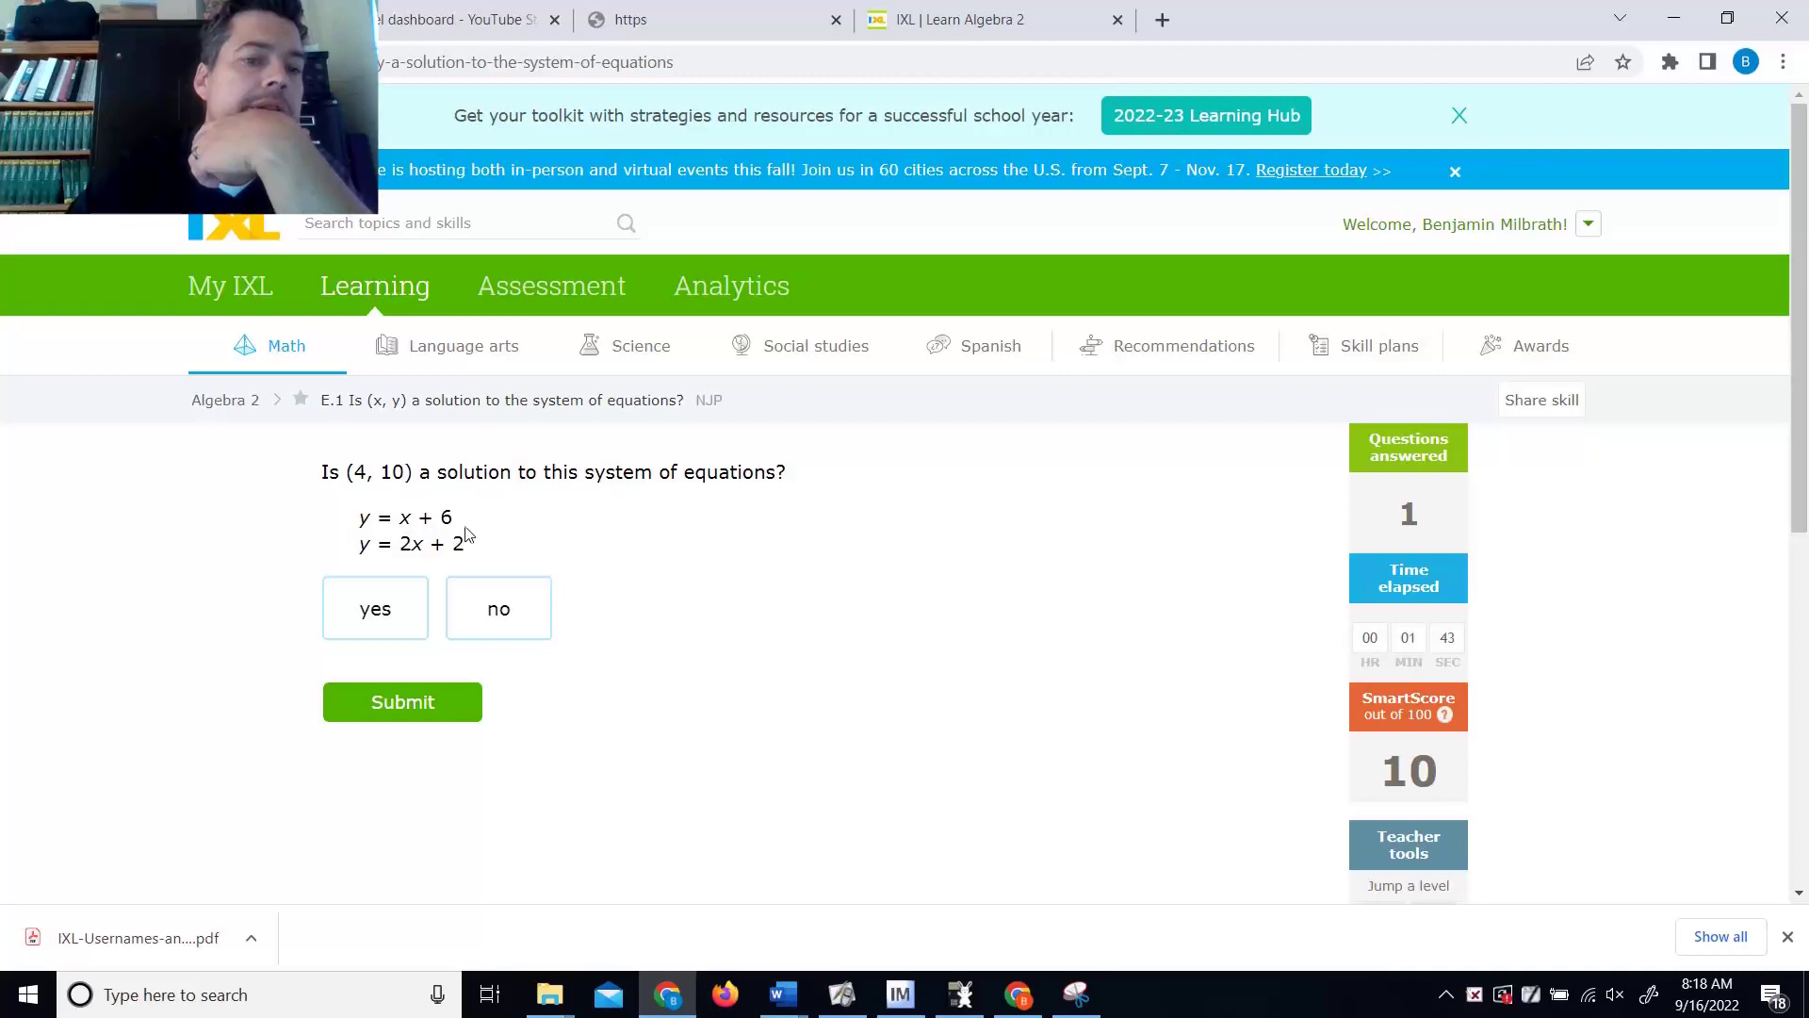
# Step: Answer yes to the (4, 10) question, then highlight y = 3x in the new (3, 9) question
pyautogui.click(411, 596)
pyautogui.click(444, 702)
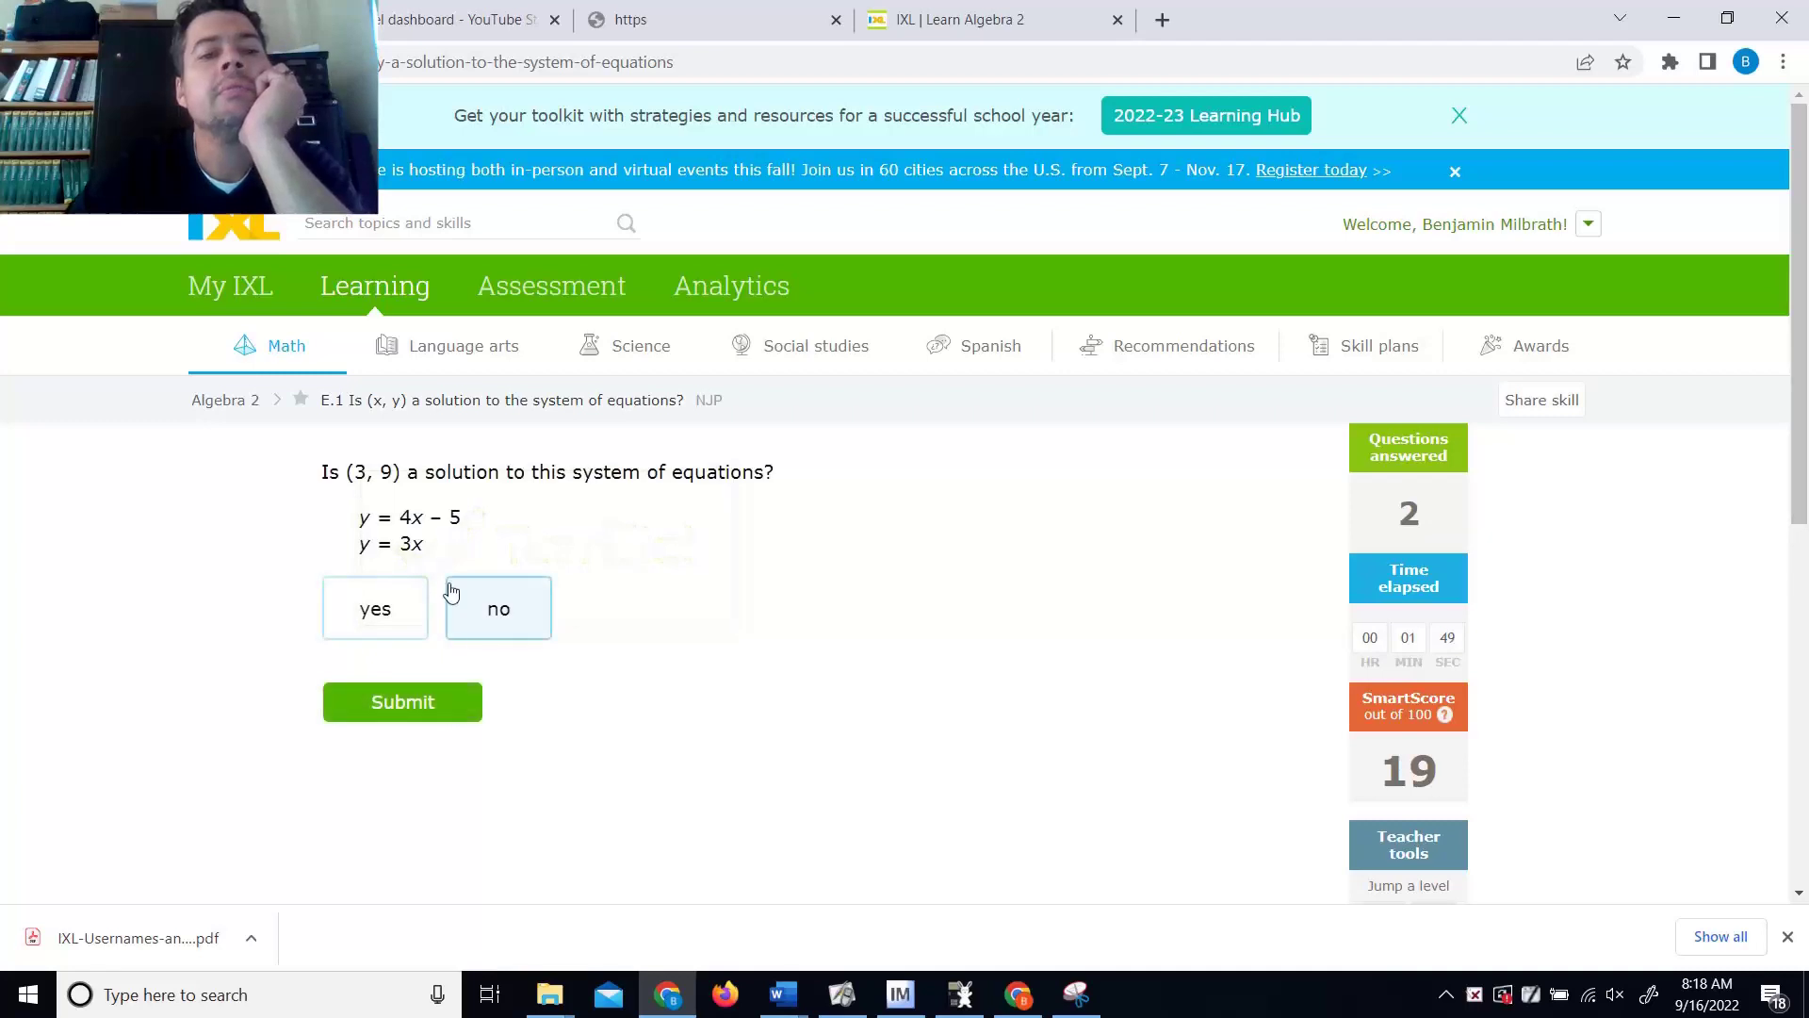
pyautogui.doubleClick(406, 546)
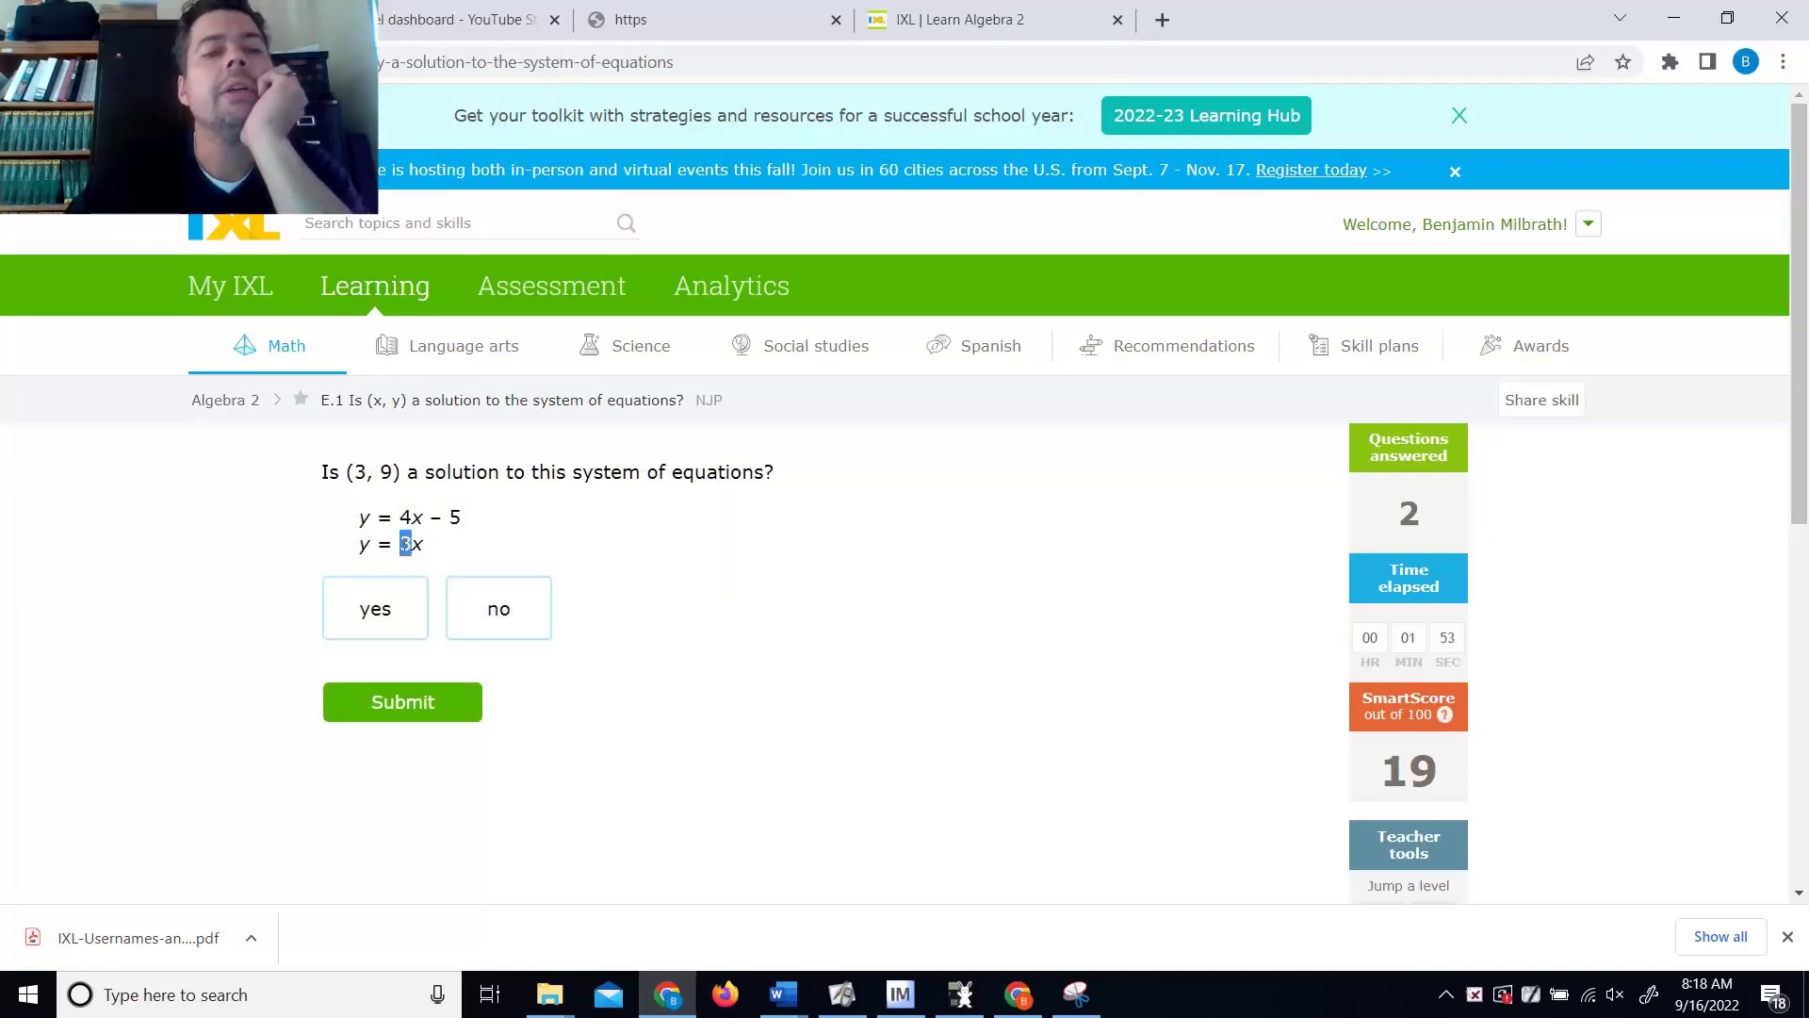
pyautogui.tripleClick(368, 544)
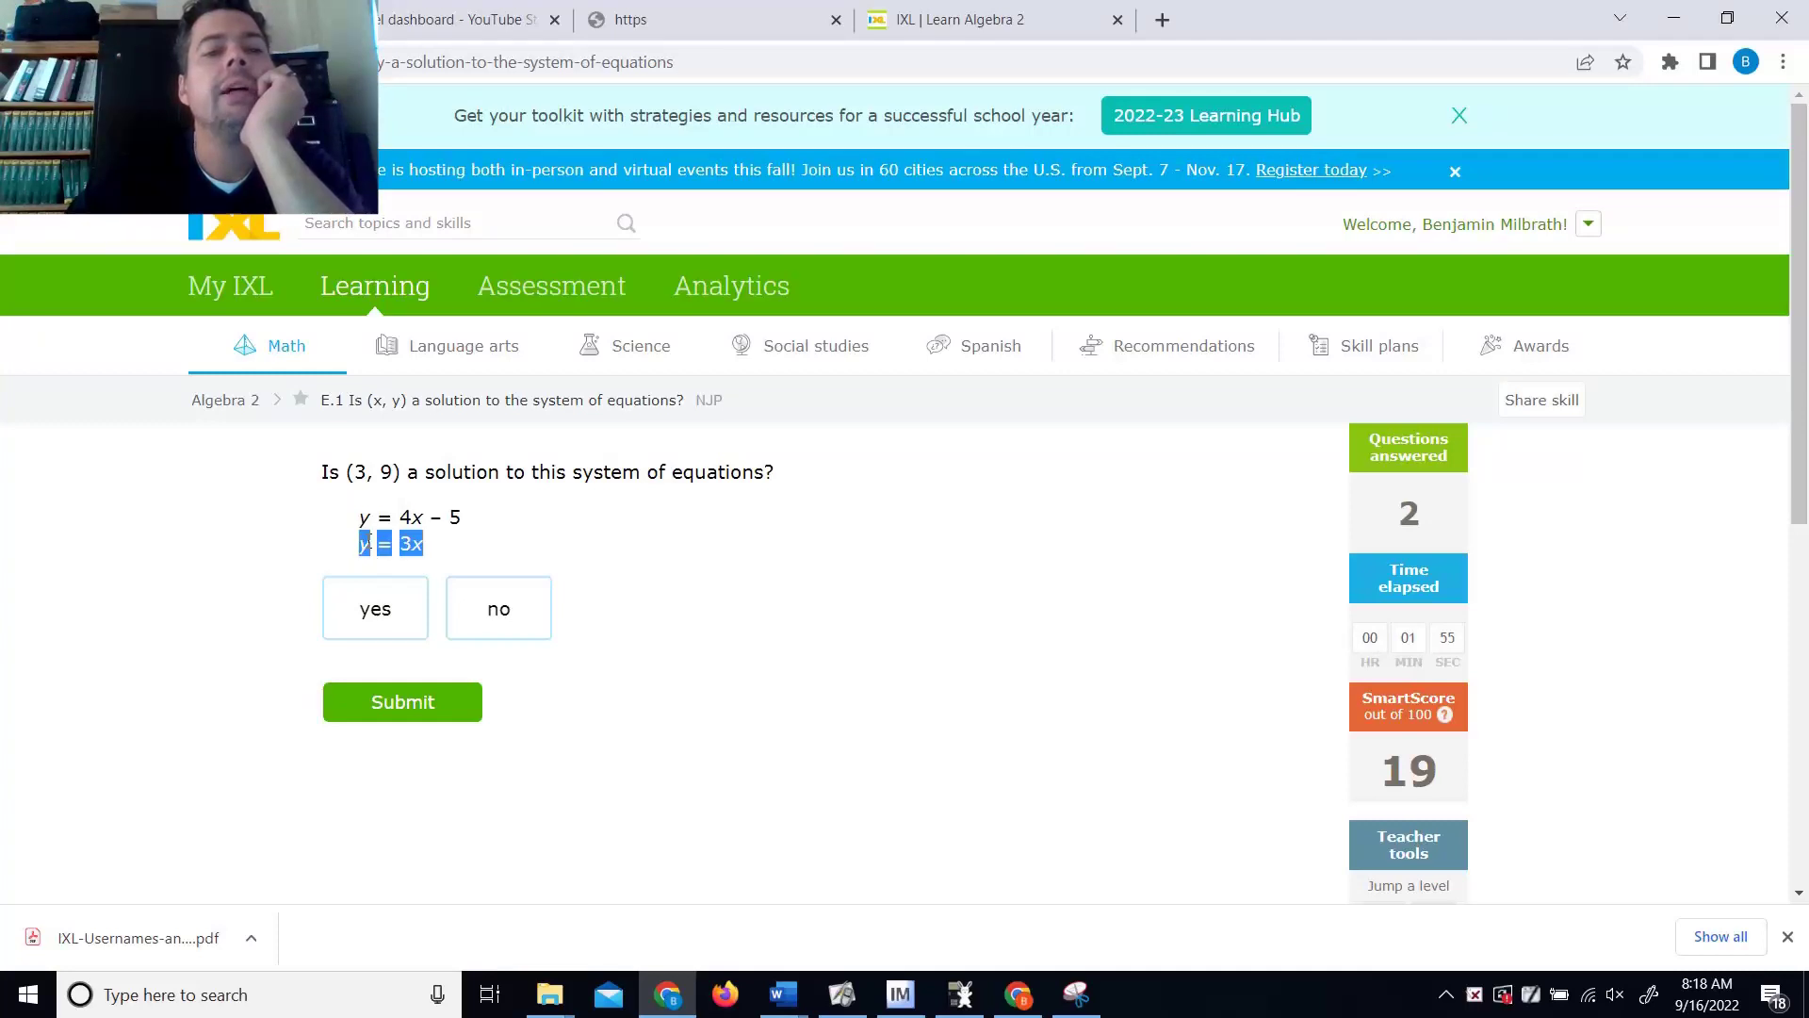
pyautogui.click(407, 517)
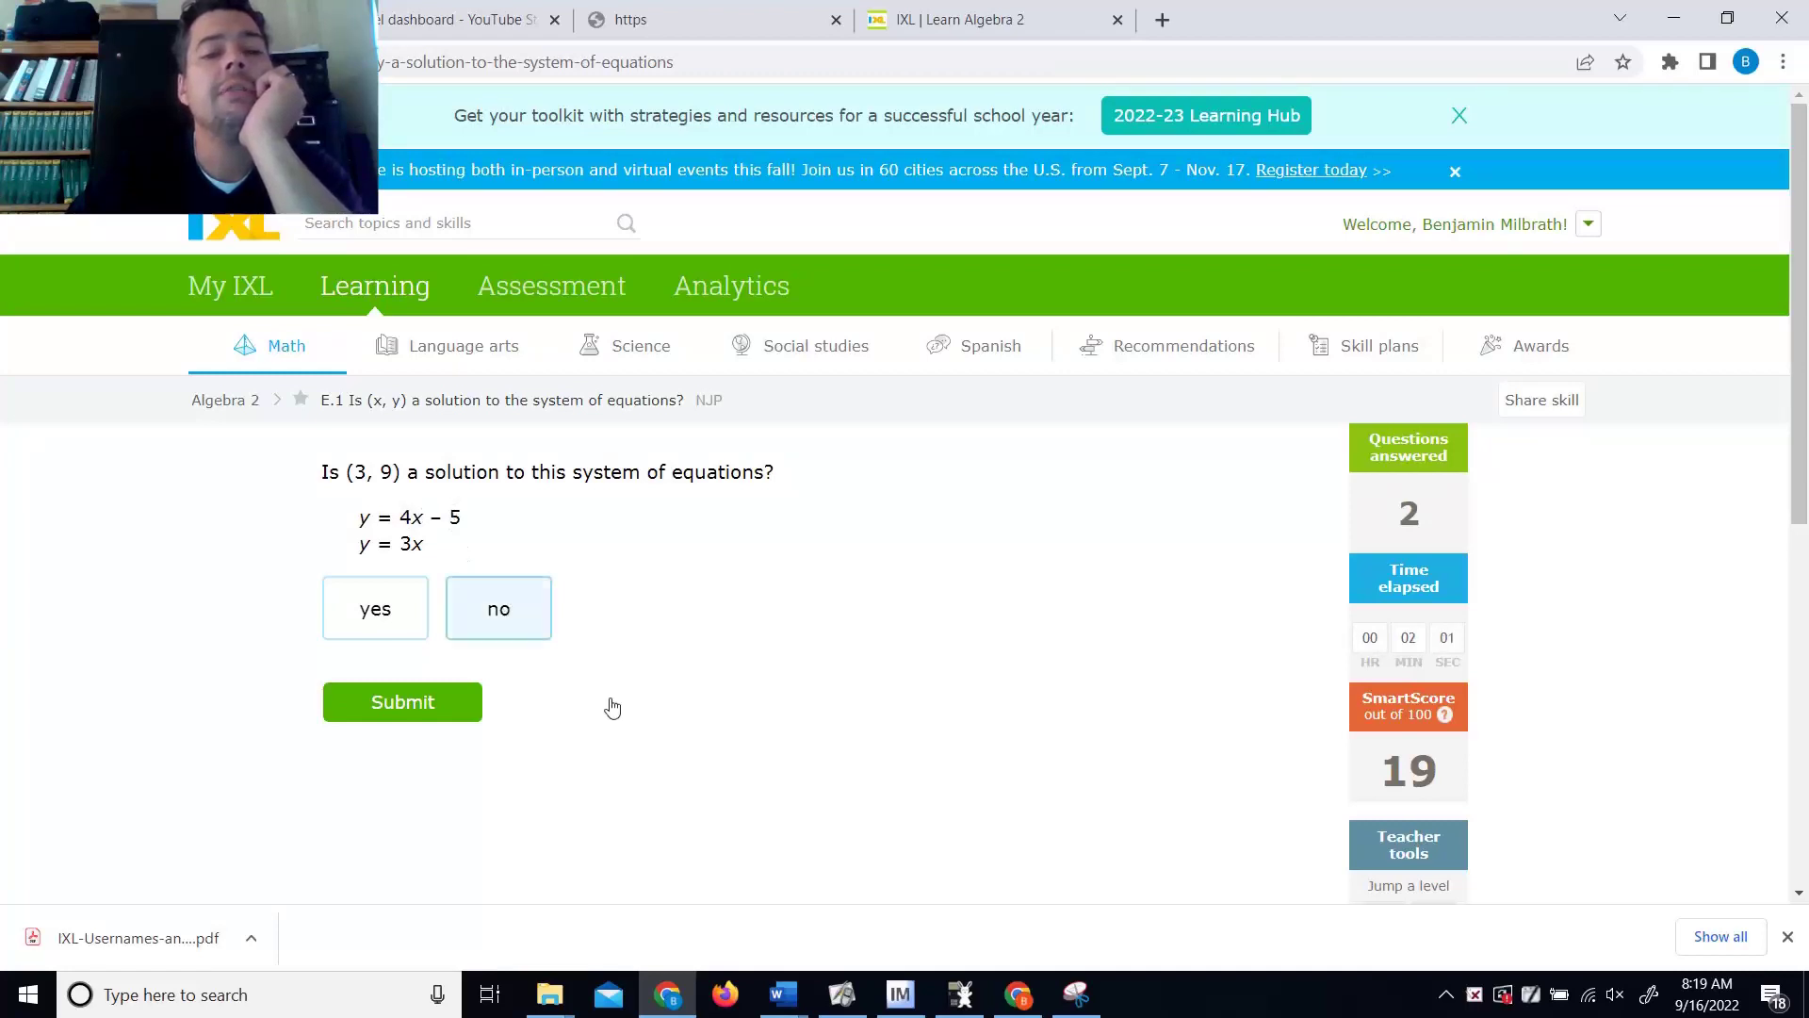
# Step: Snip the (3, 9) question showing y = 4x − 5 and y = 3x and copy it
pyautogui.click(1076, 995)
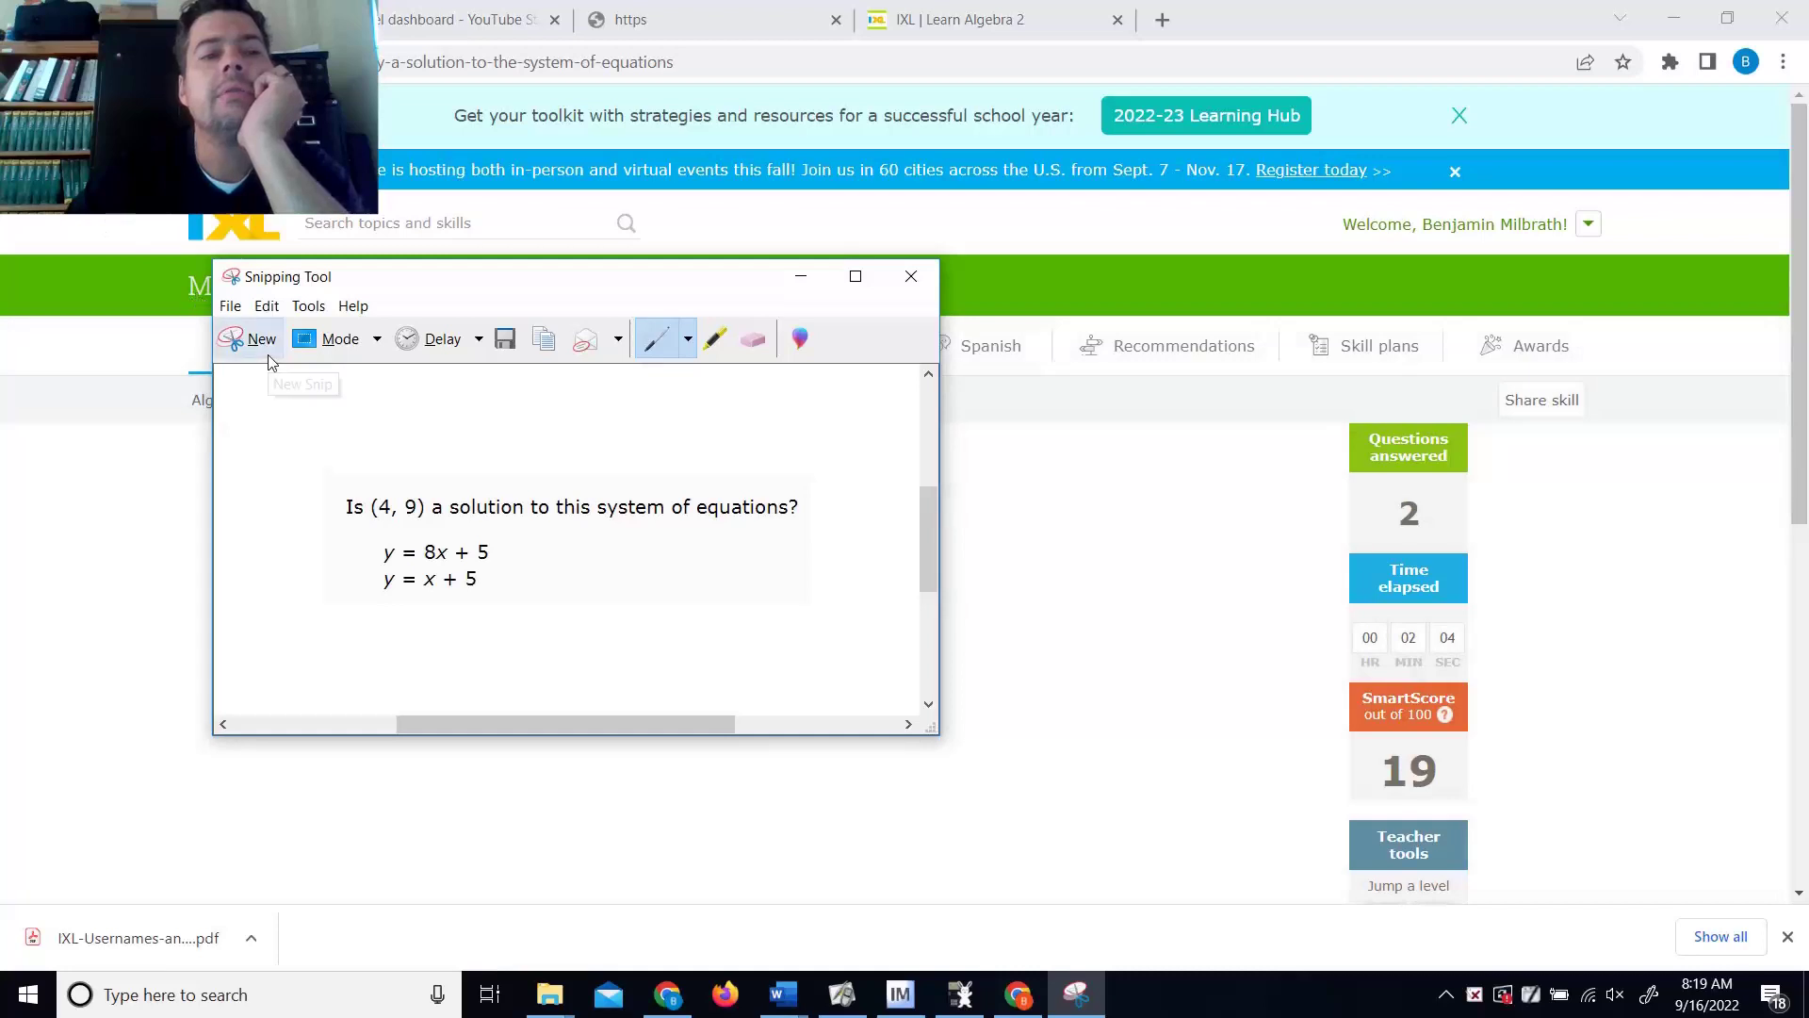
pyautogui.click(268, 355)
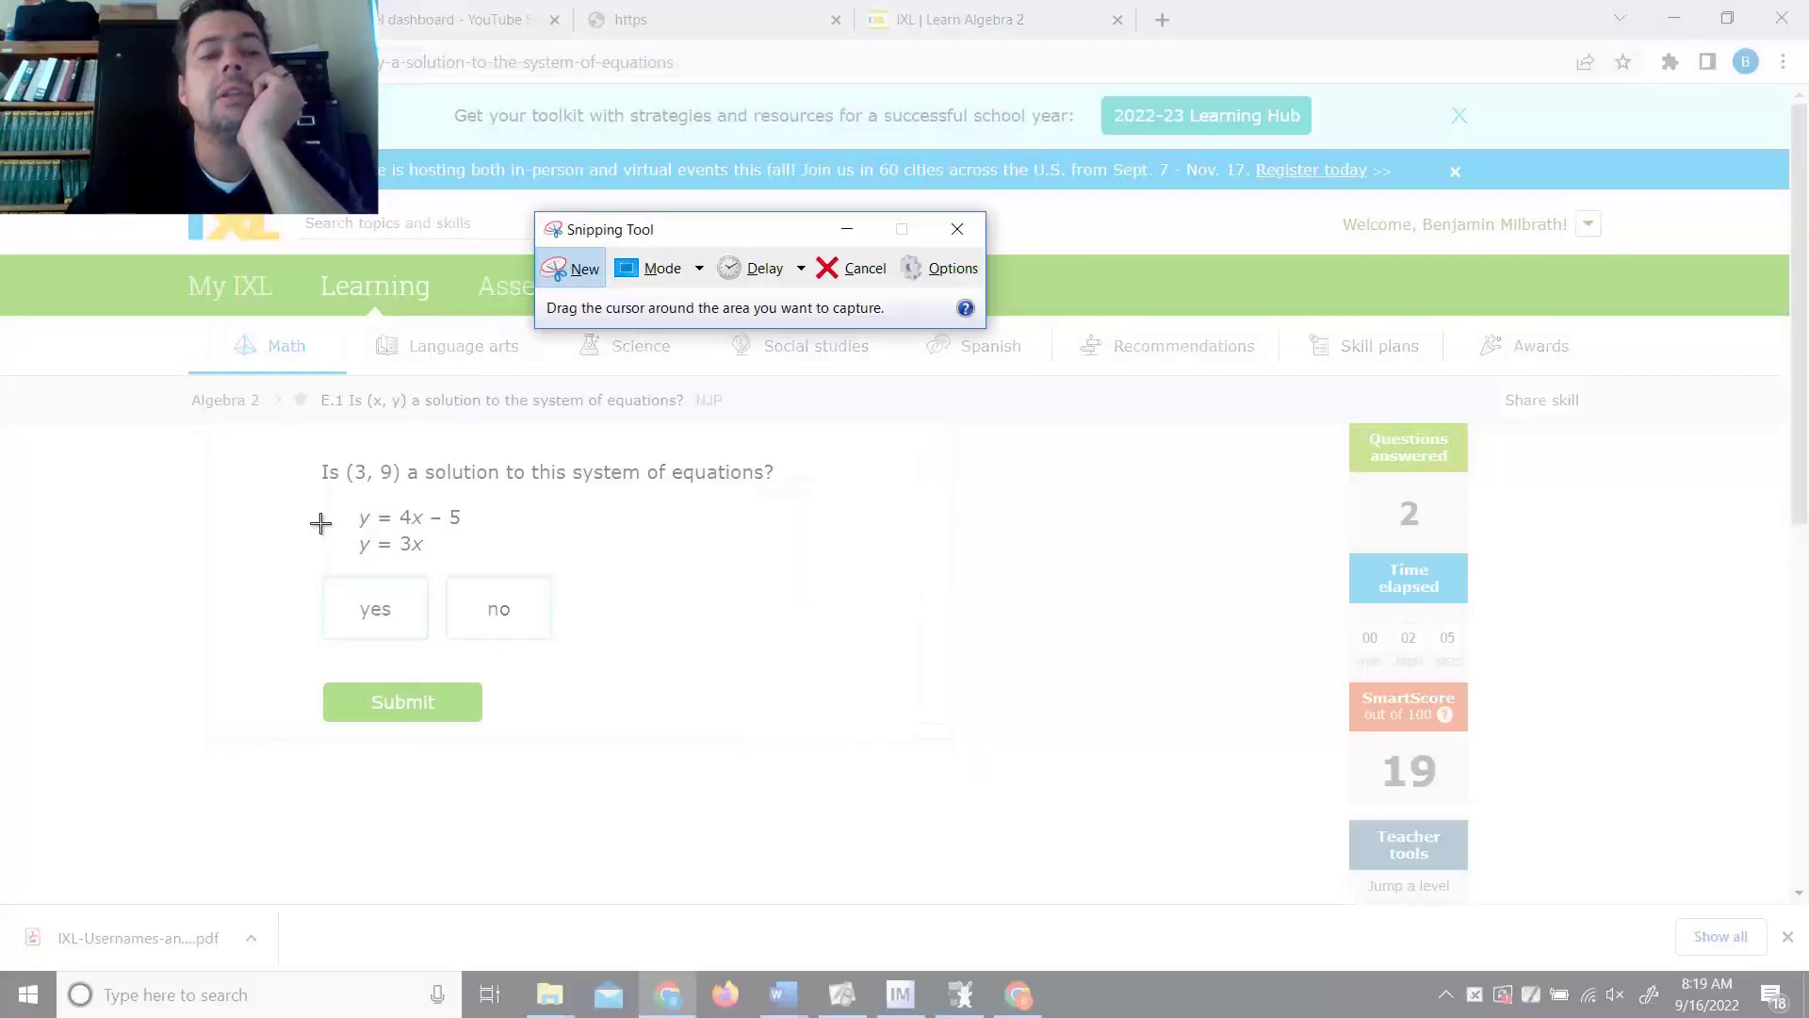
pyautogui.moveTo(307, 446); pyautogui.dragTo(825, 576)
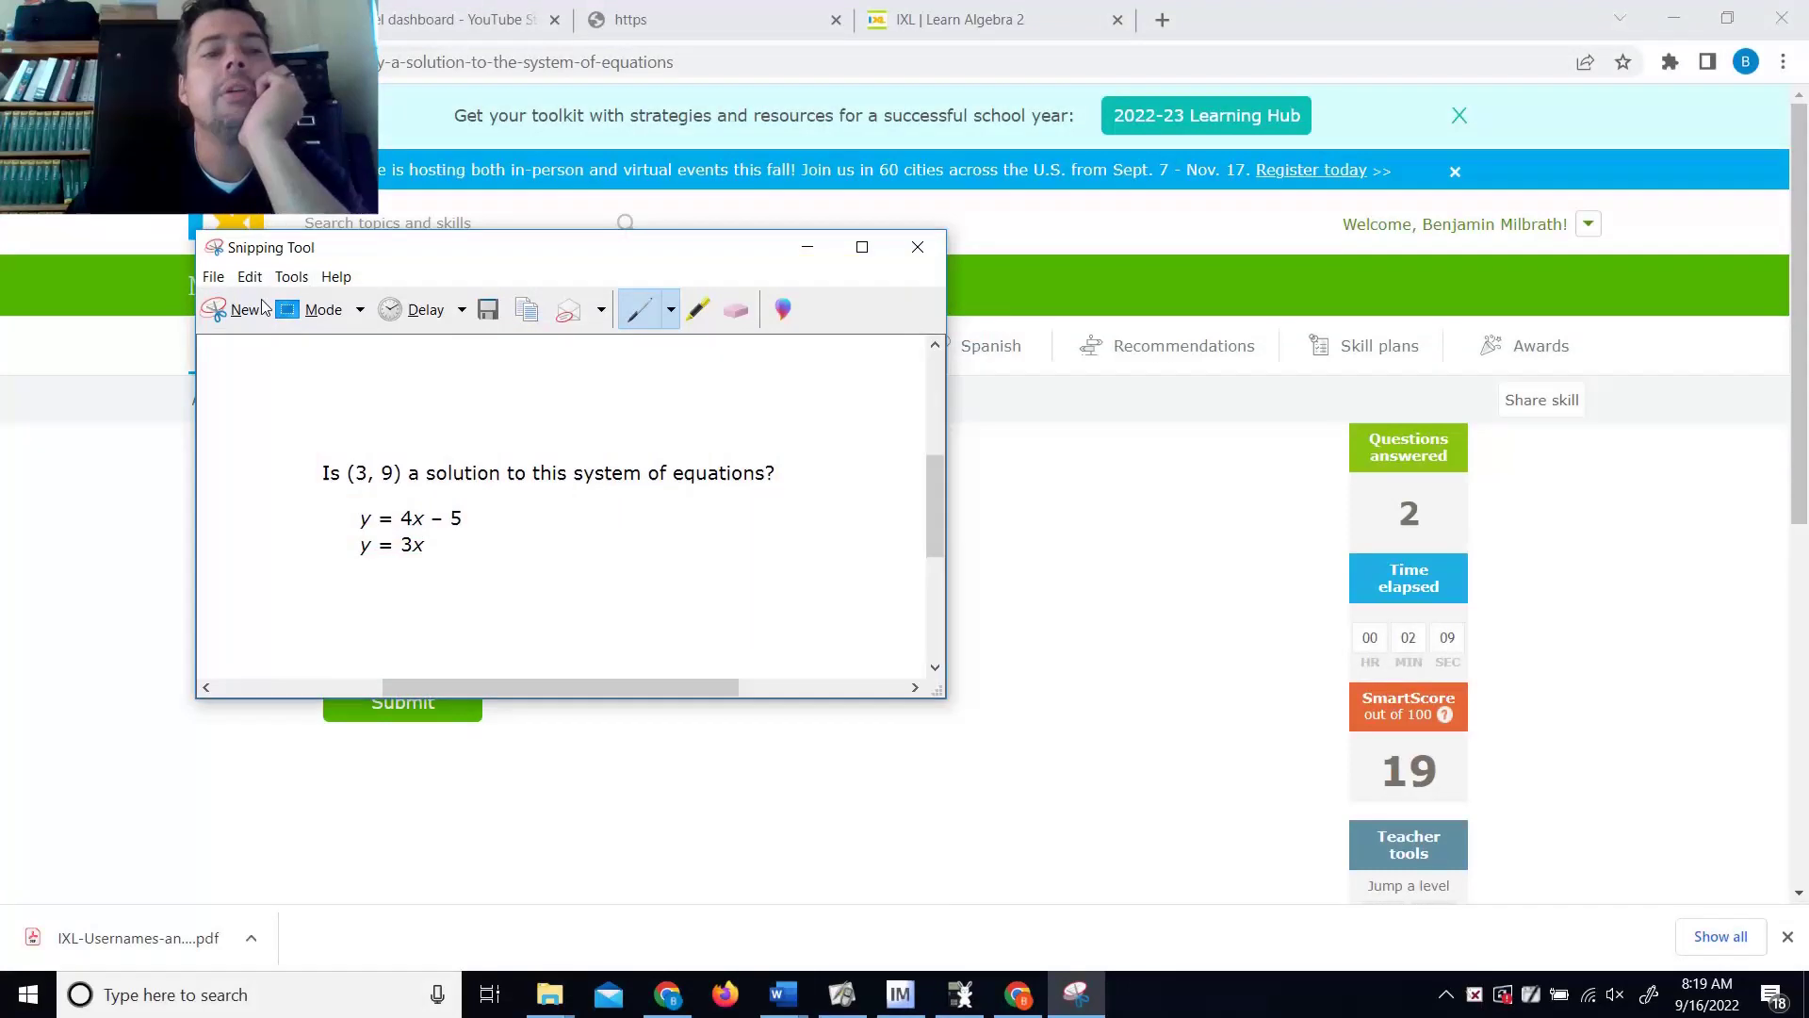
pyautogui.click(252, 279)
pyautogui.click(264, 303)
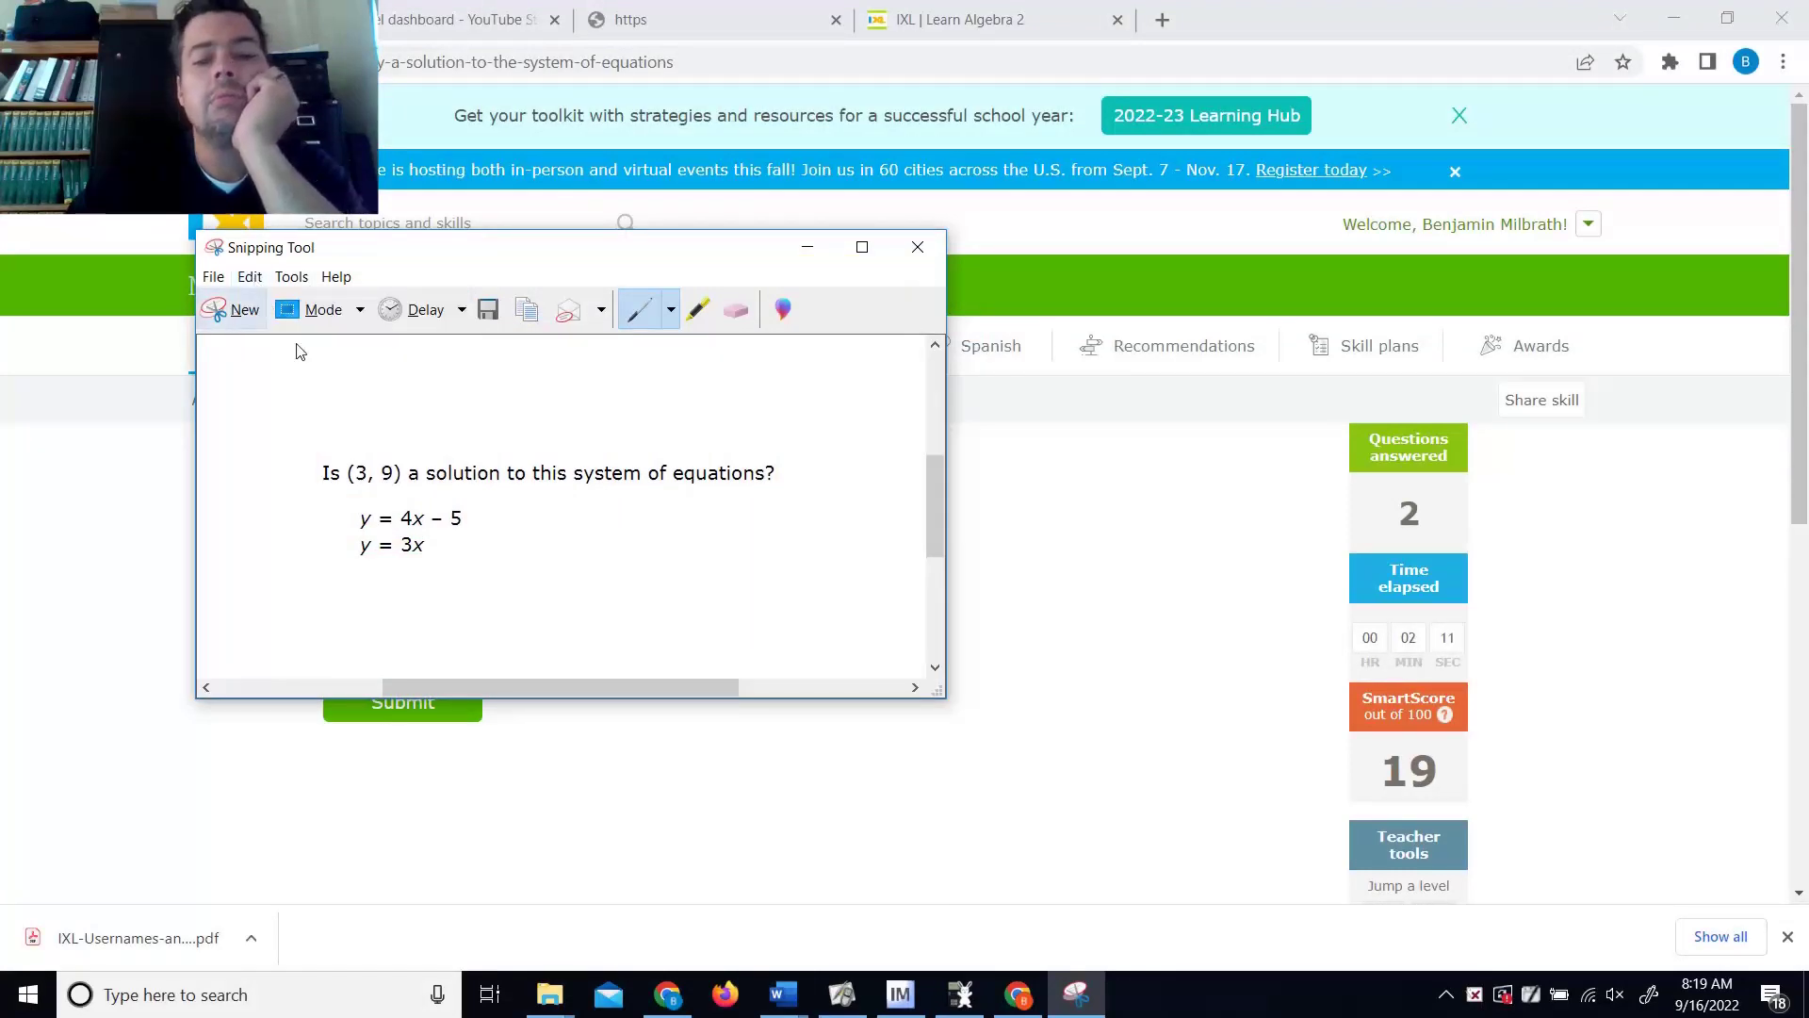
# Step: Paste the (3, 9) question into Document3 and note 9 = 4(3) − 5 is false, 9 = 3(3) true, both must hold
pyautogui.moveTo(785, 991)
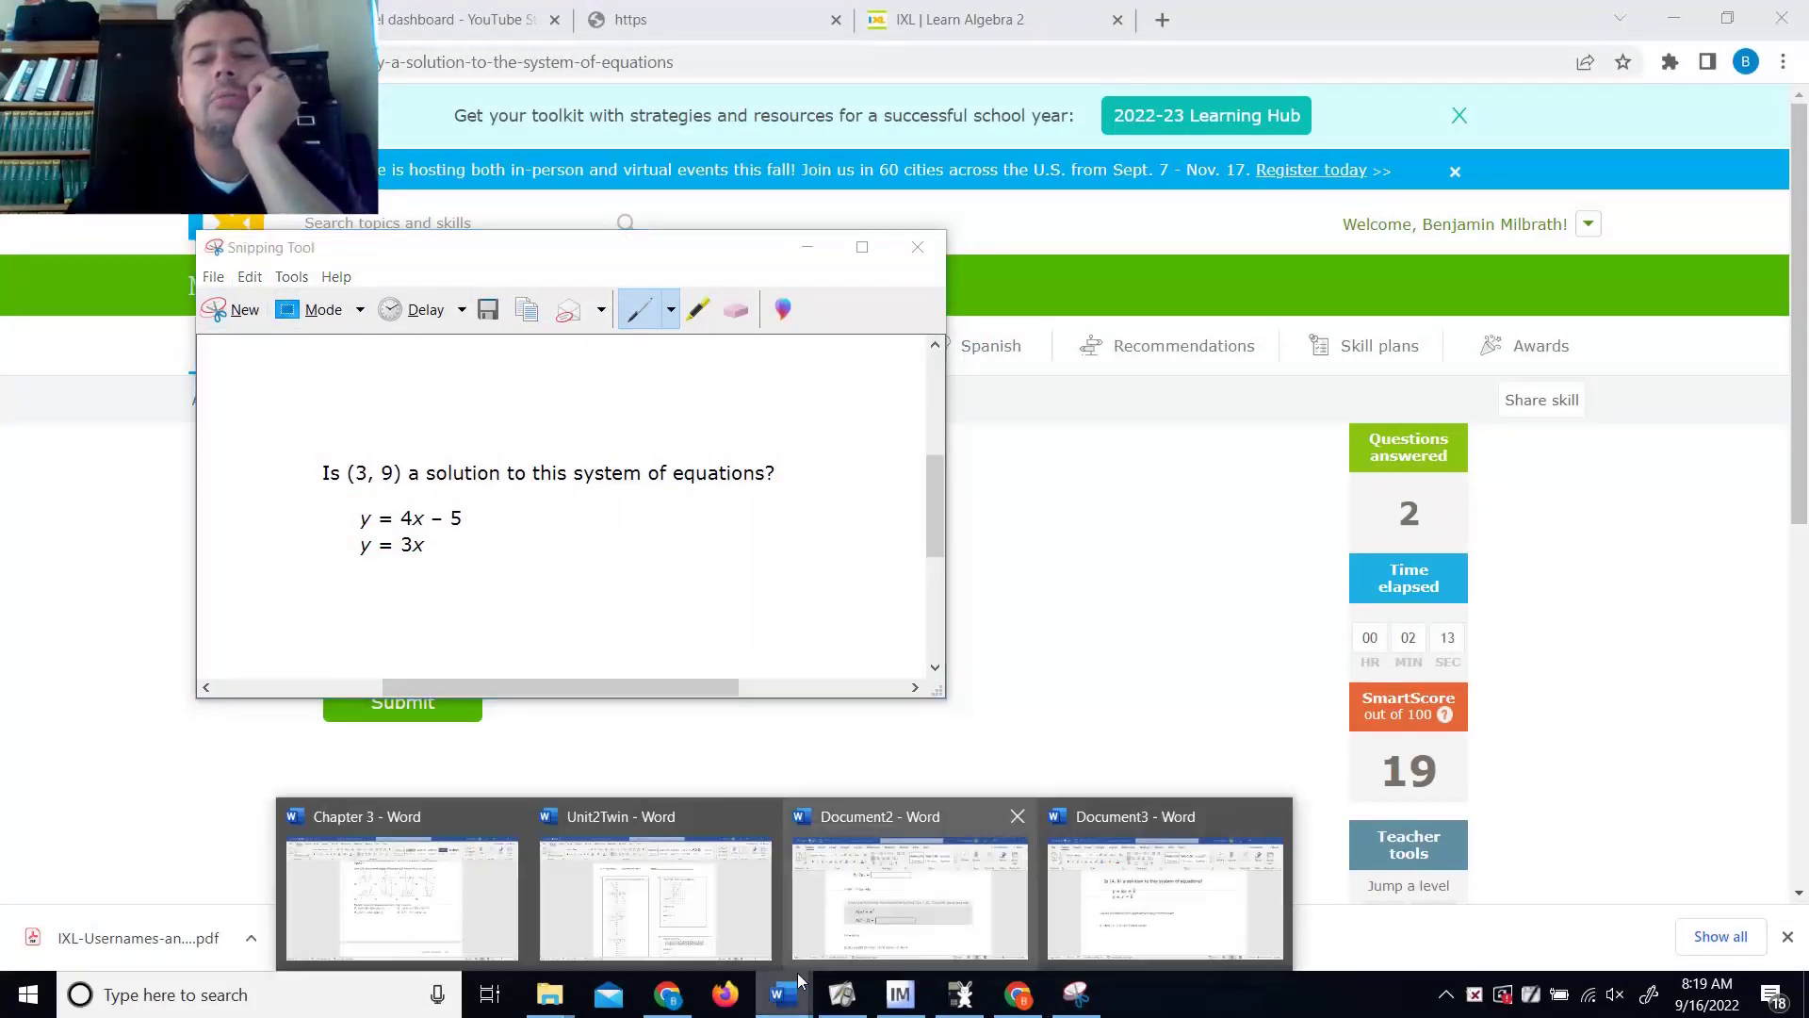
pyautogui.click(1023, 931)
pyautogui.press('Return')
pyautogui.press('Return')
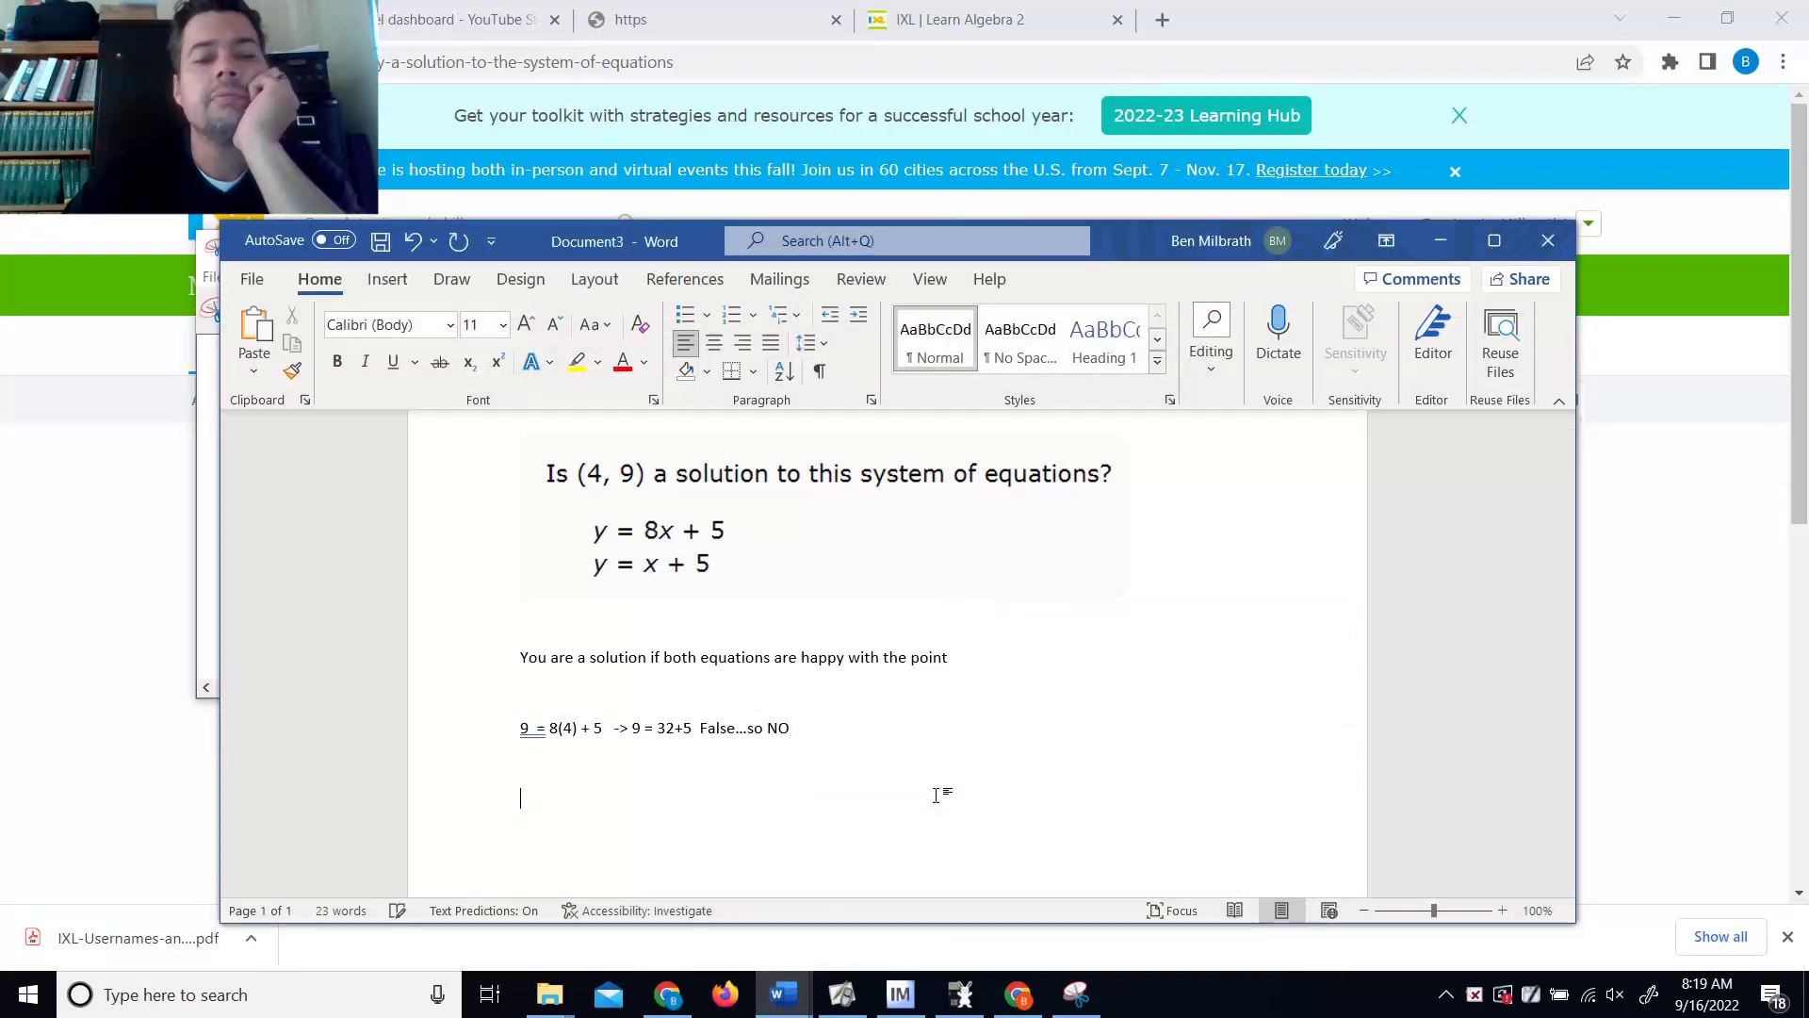
pyautogui.hotkey('ctrl', 'v')
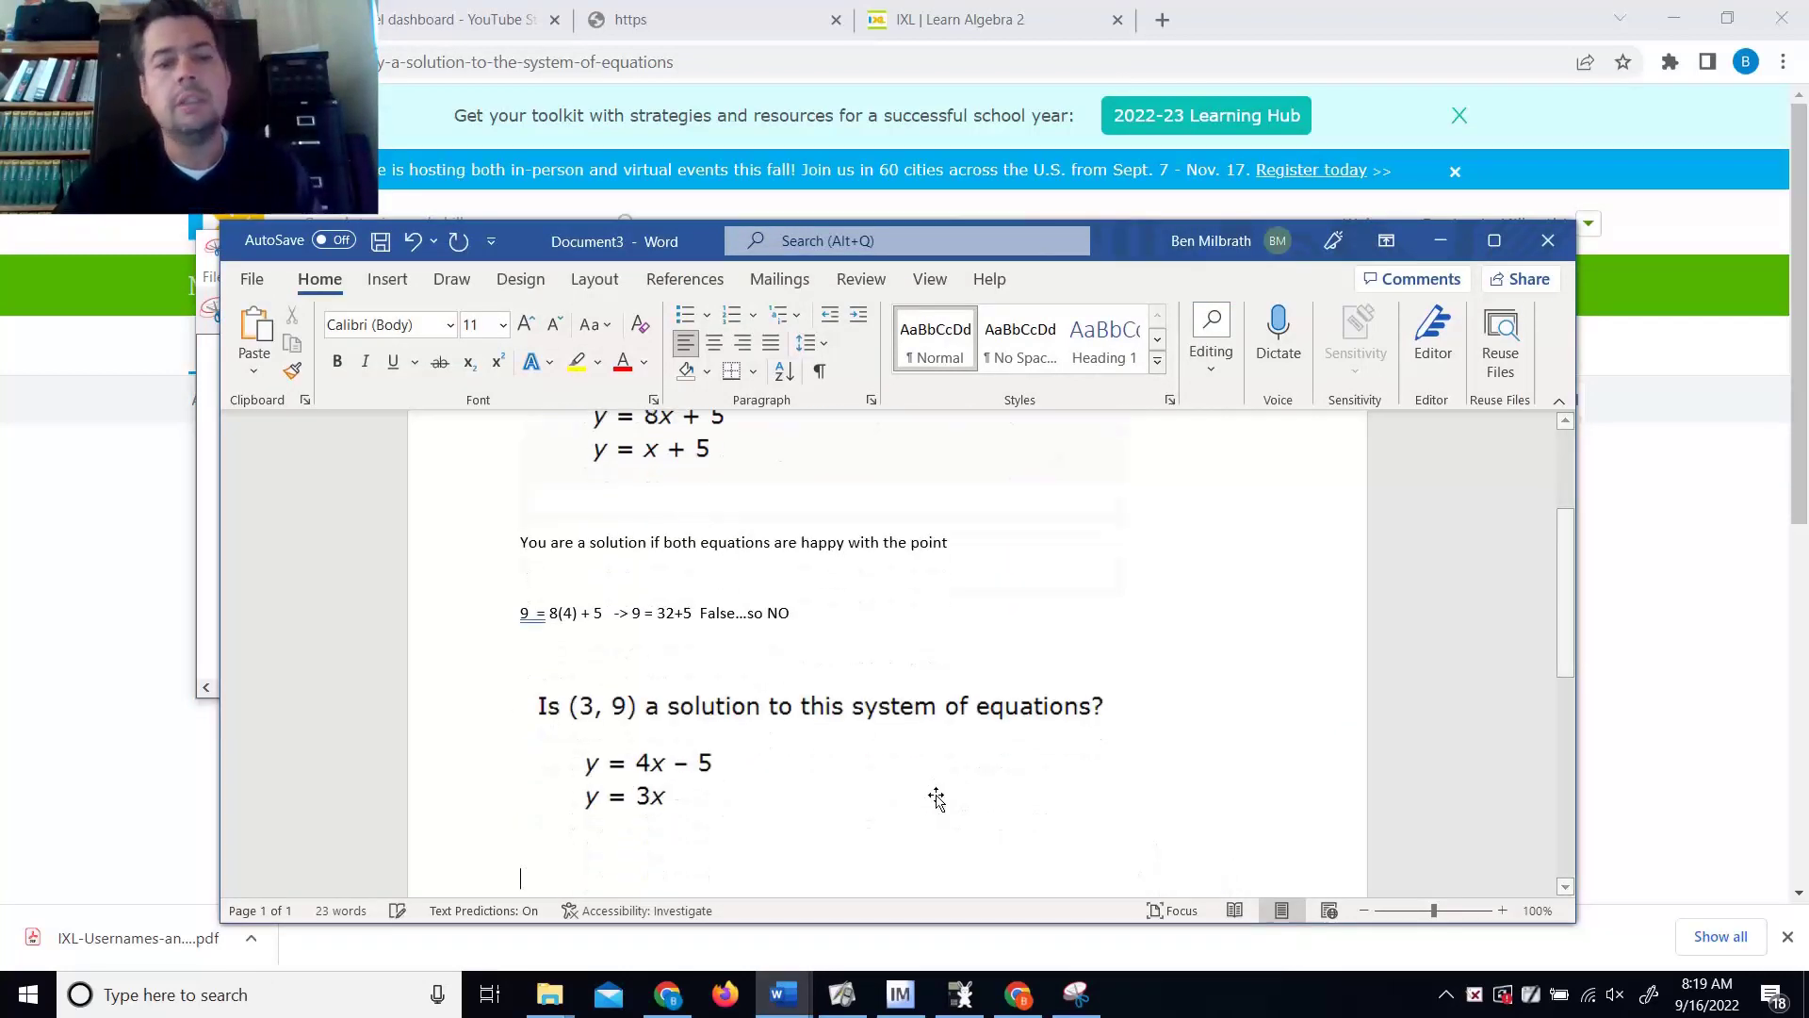
pyautogui.press('Return')
pyautogui.write('9')
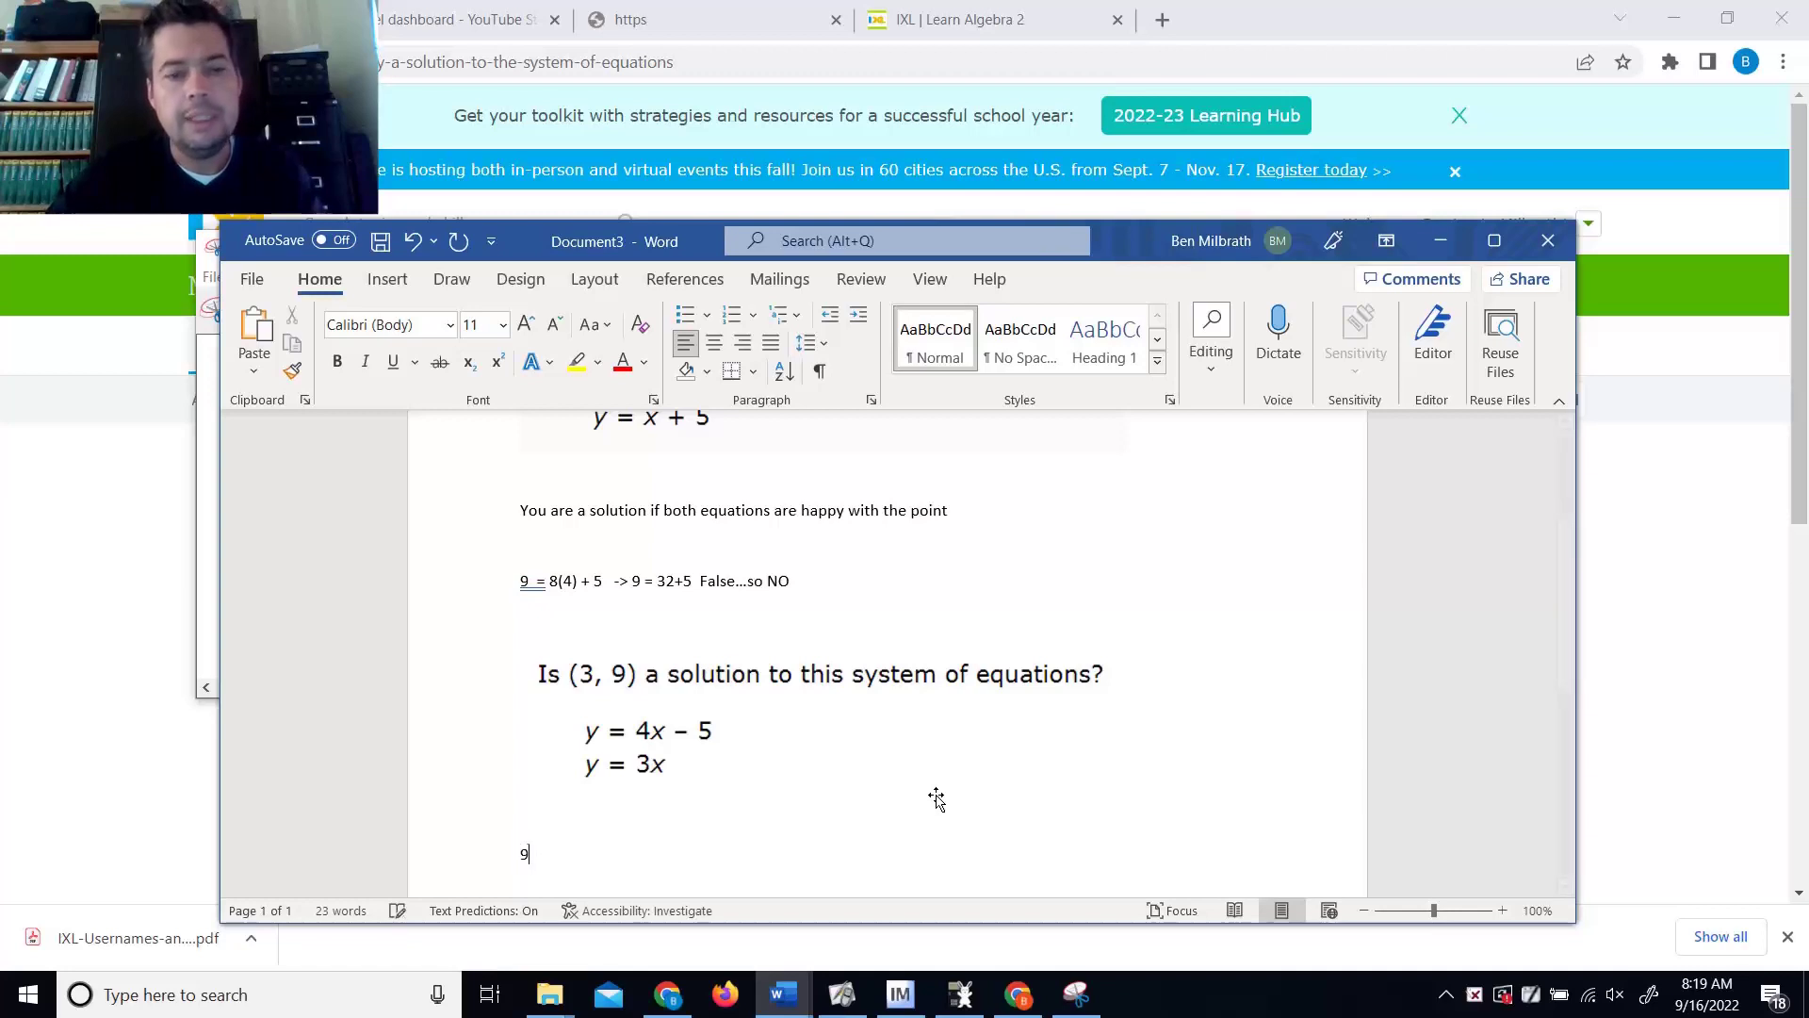
pyautogui.write(' = 4(')
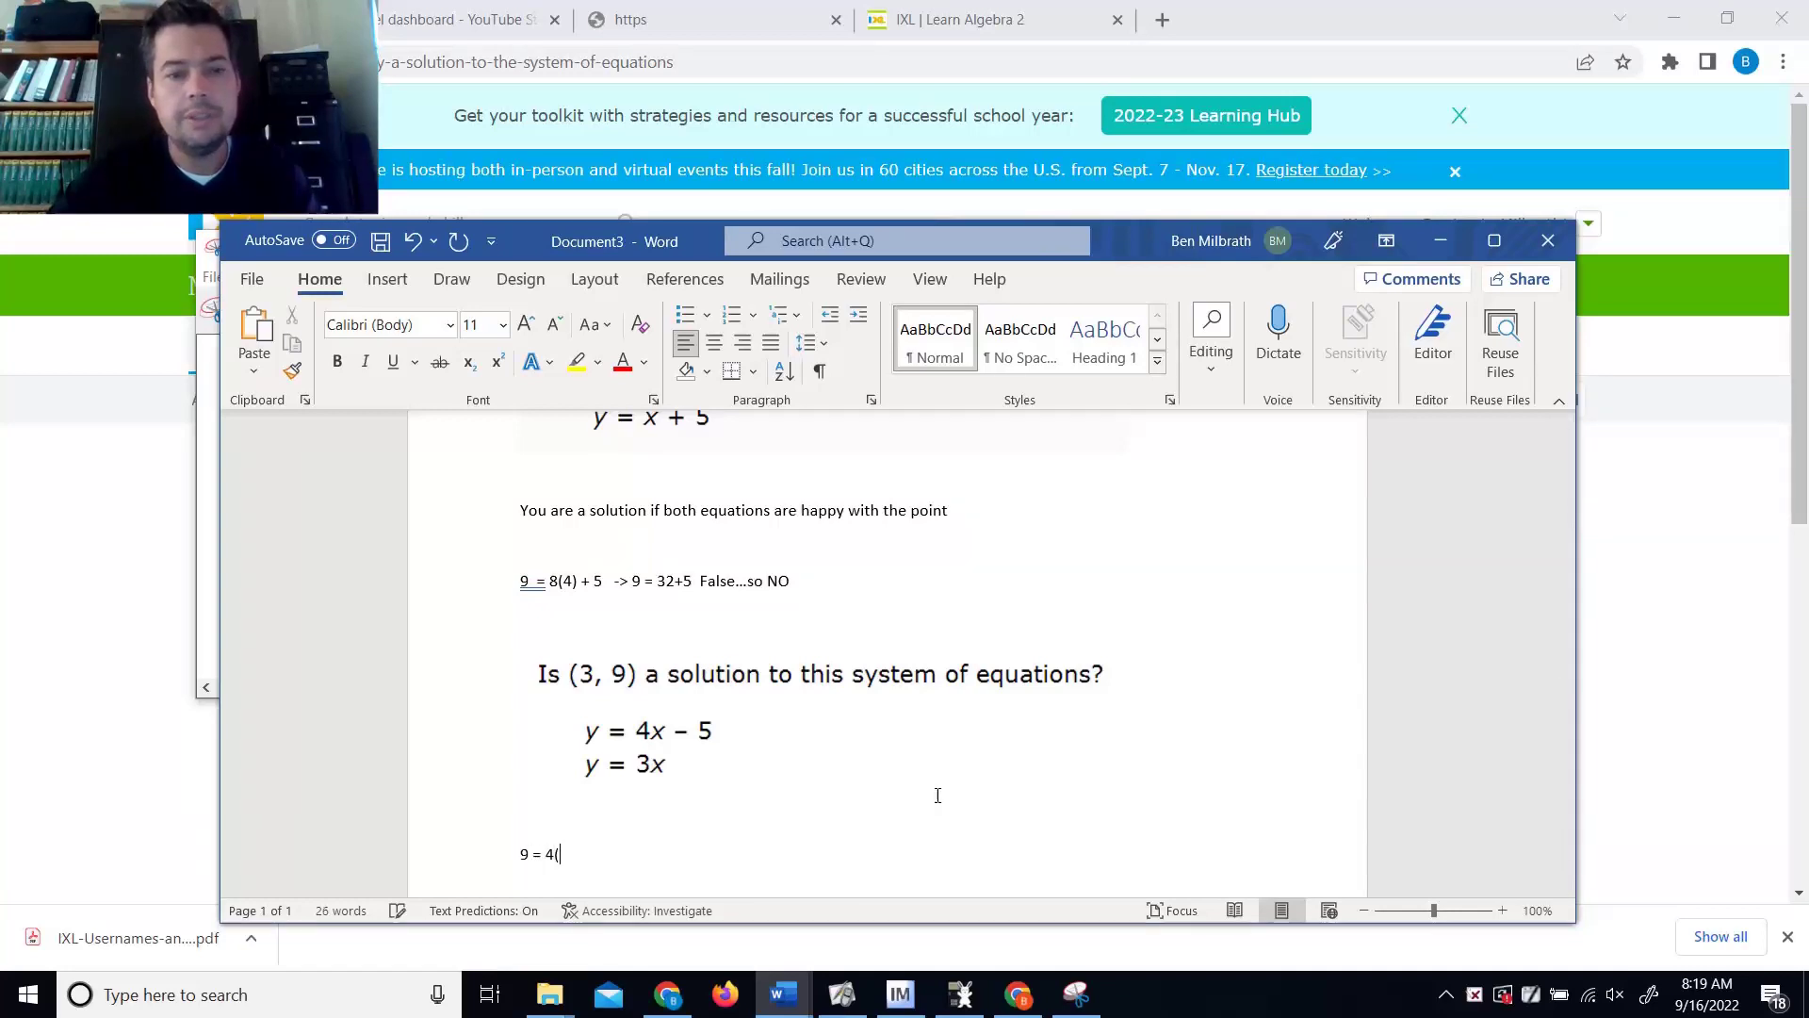
pyautogui.write('3) -')
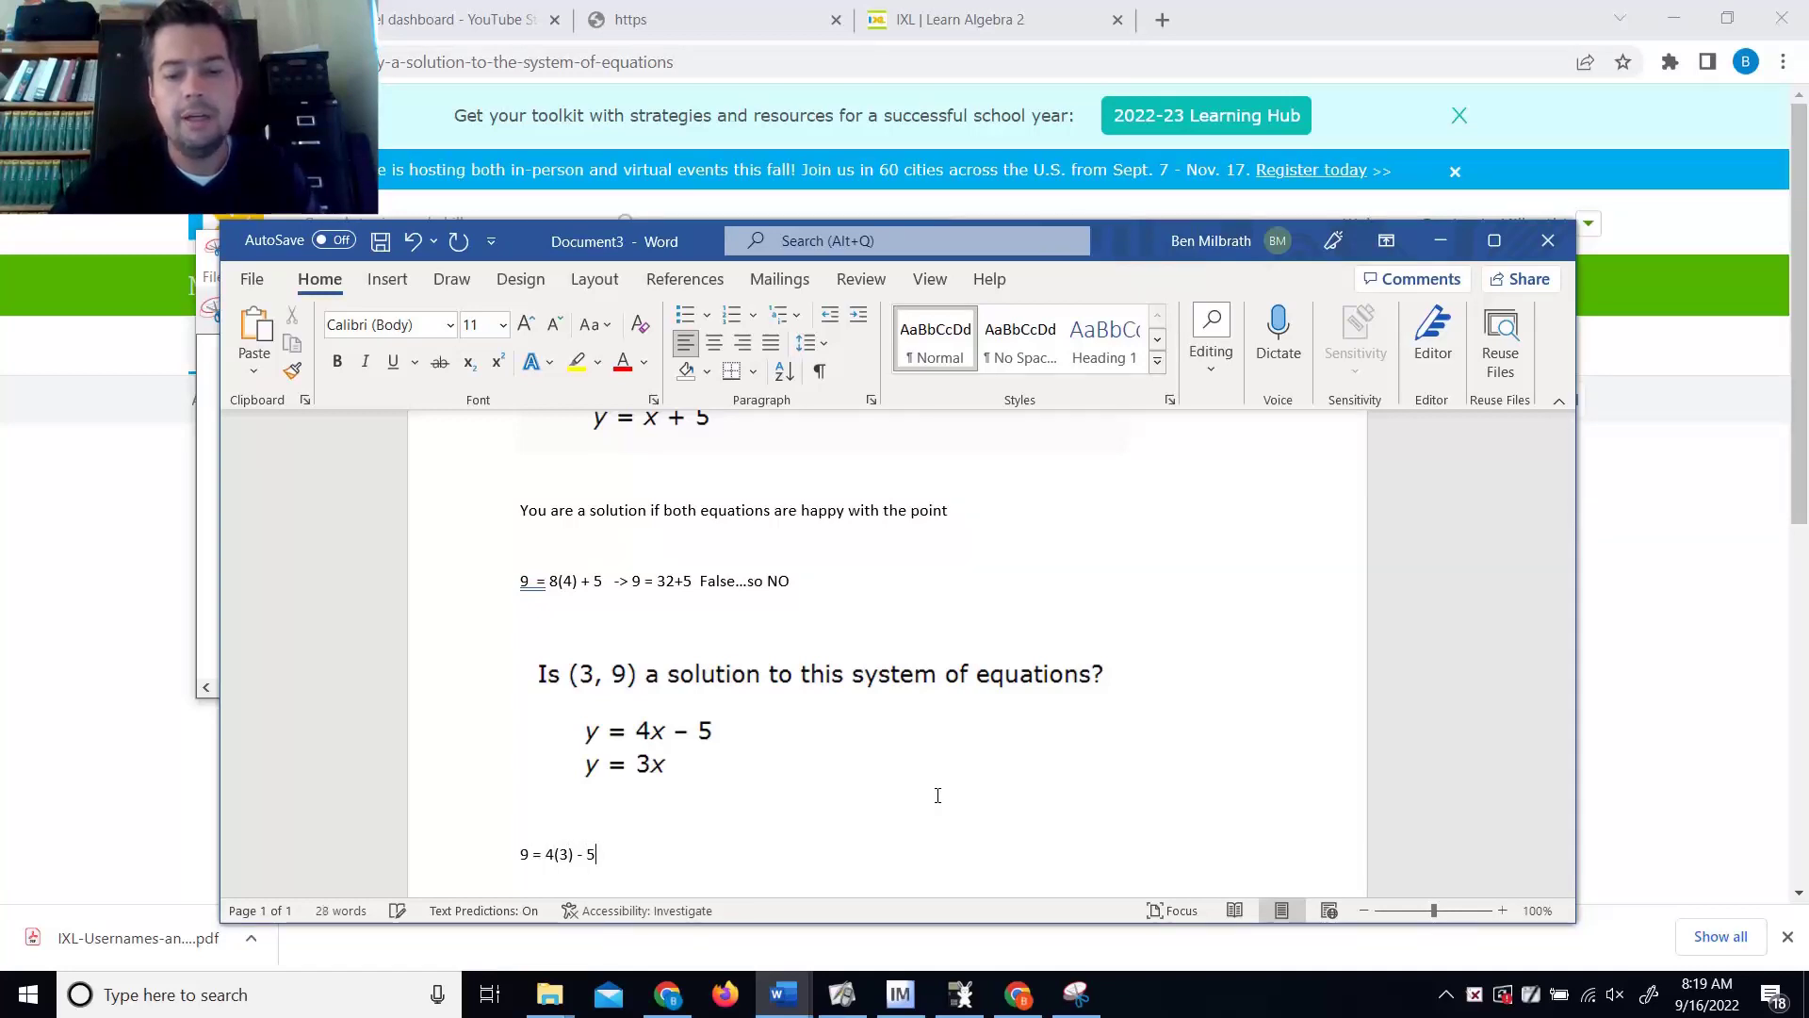
pyautogui.write(' 5 ->')
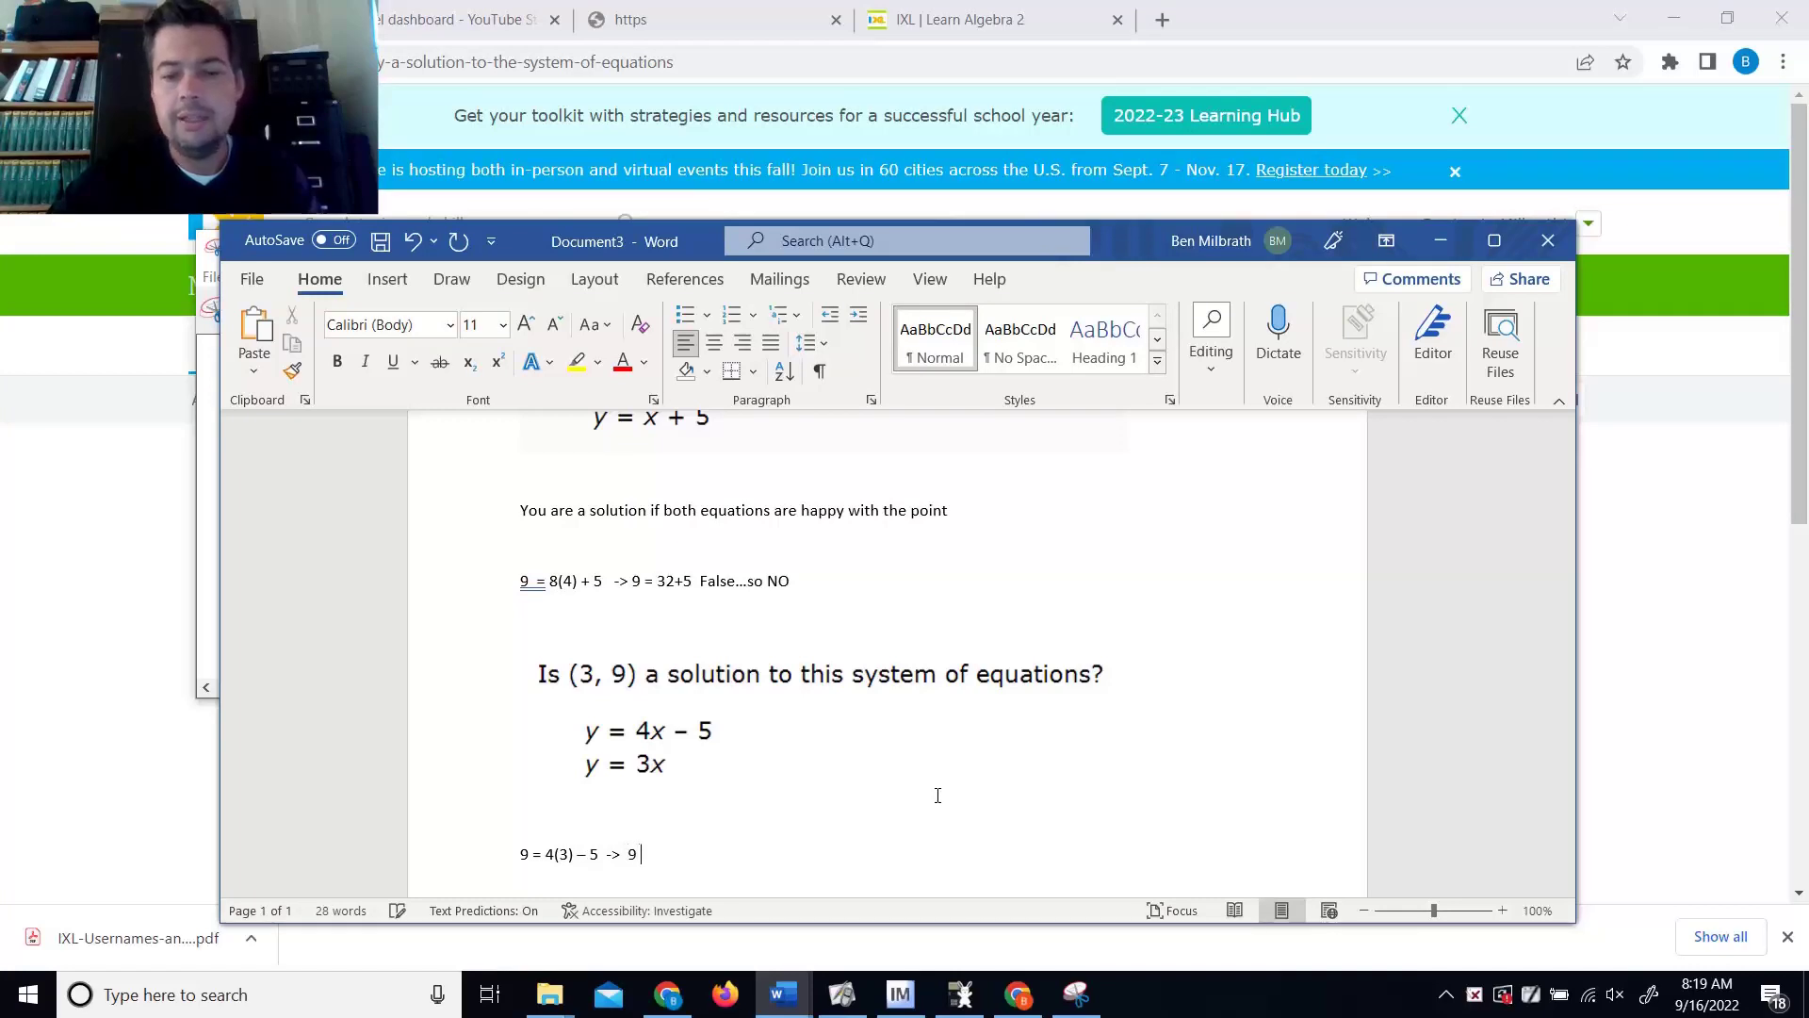
pyautogui.write(' 9 = 7 False')
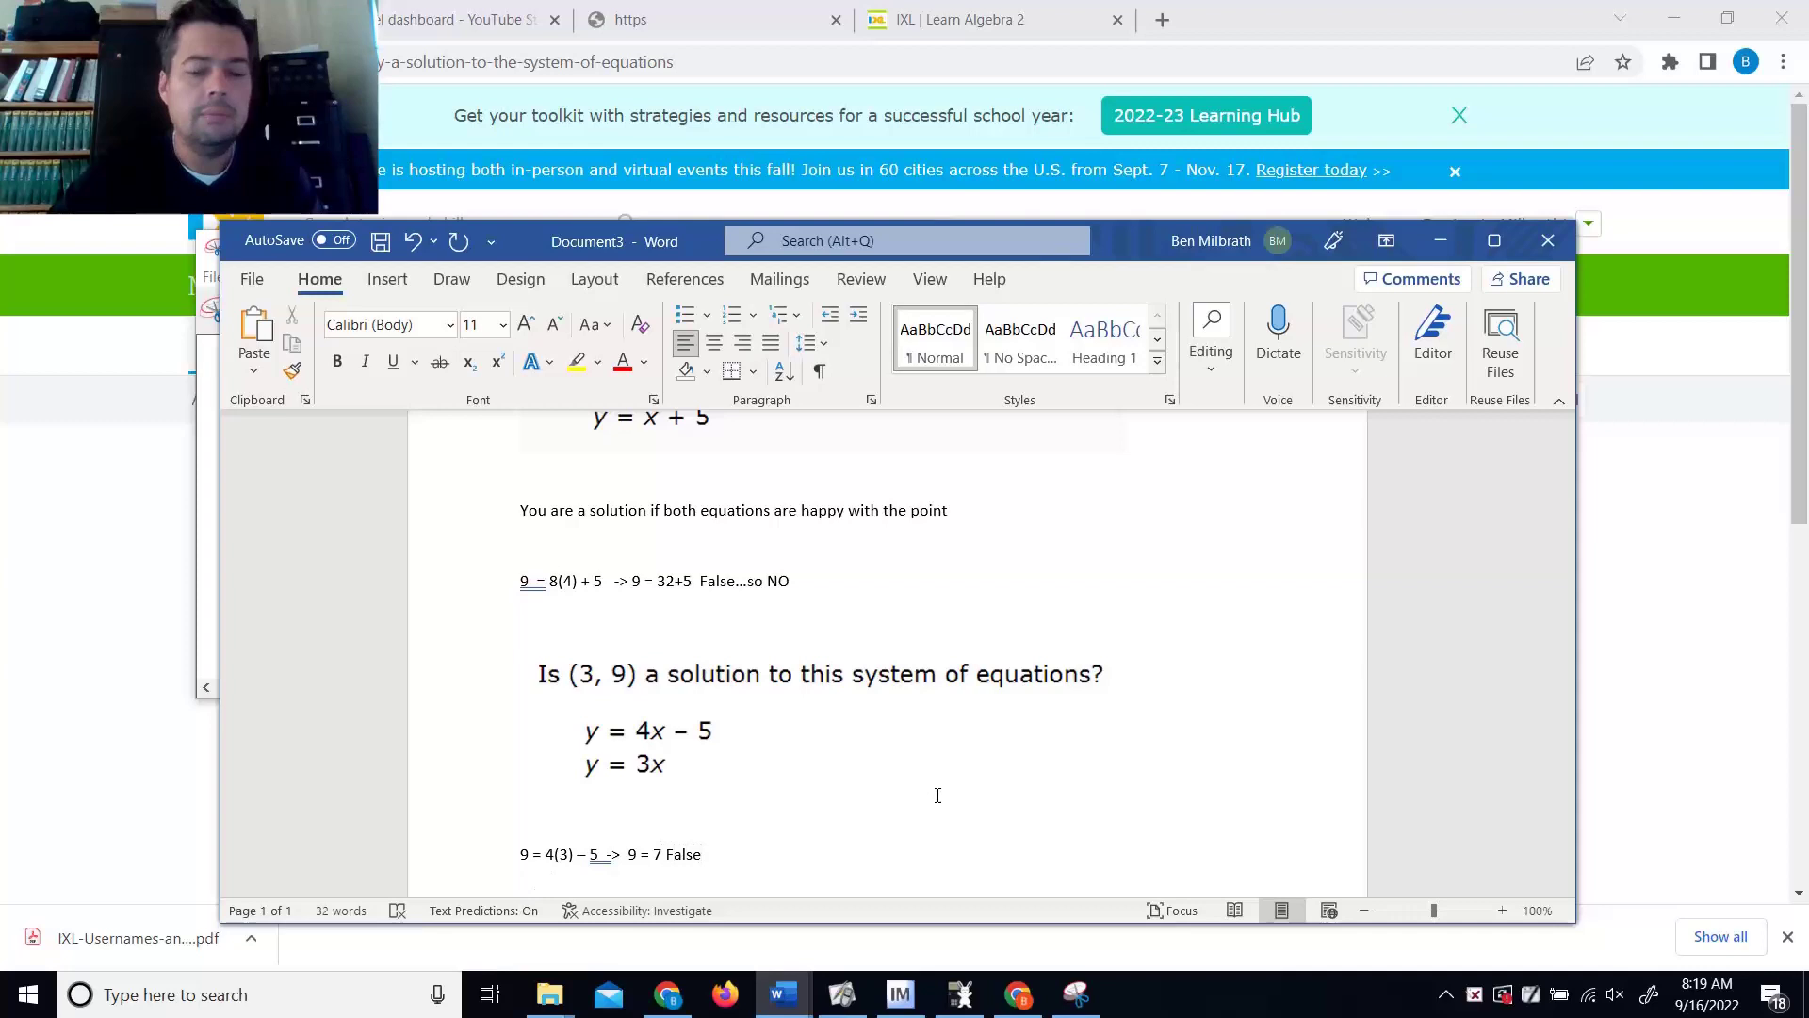
pyautogui.write('9 = 3(3')
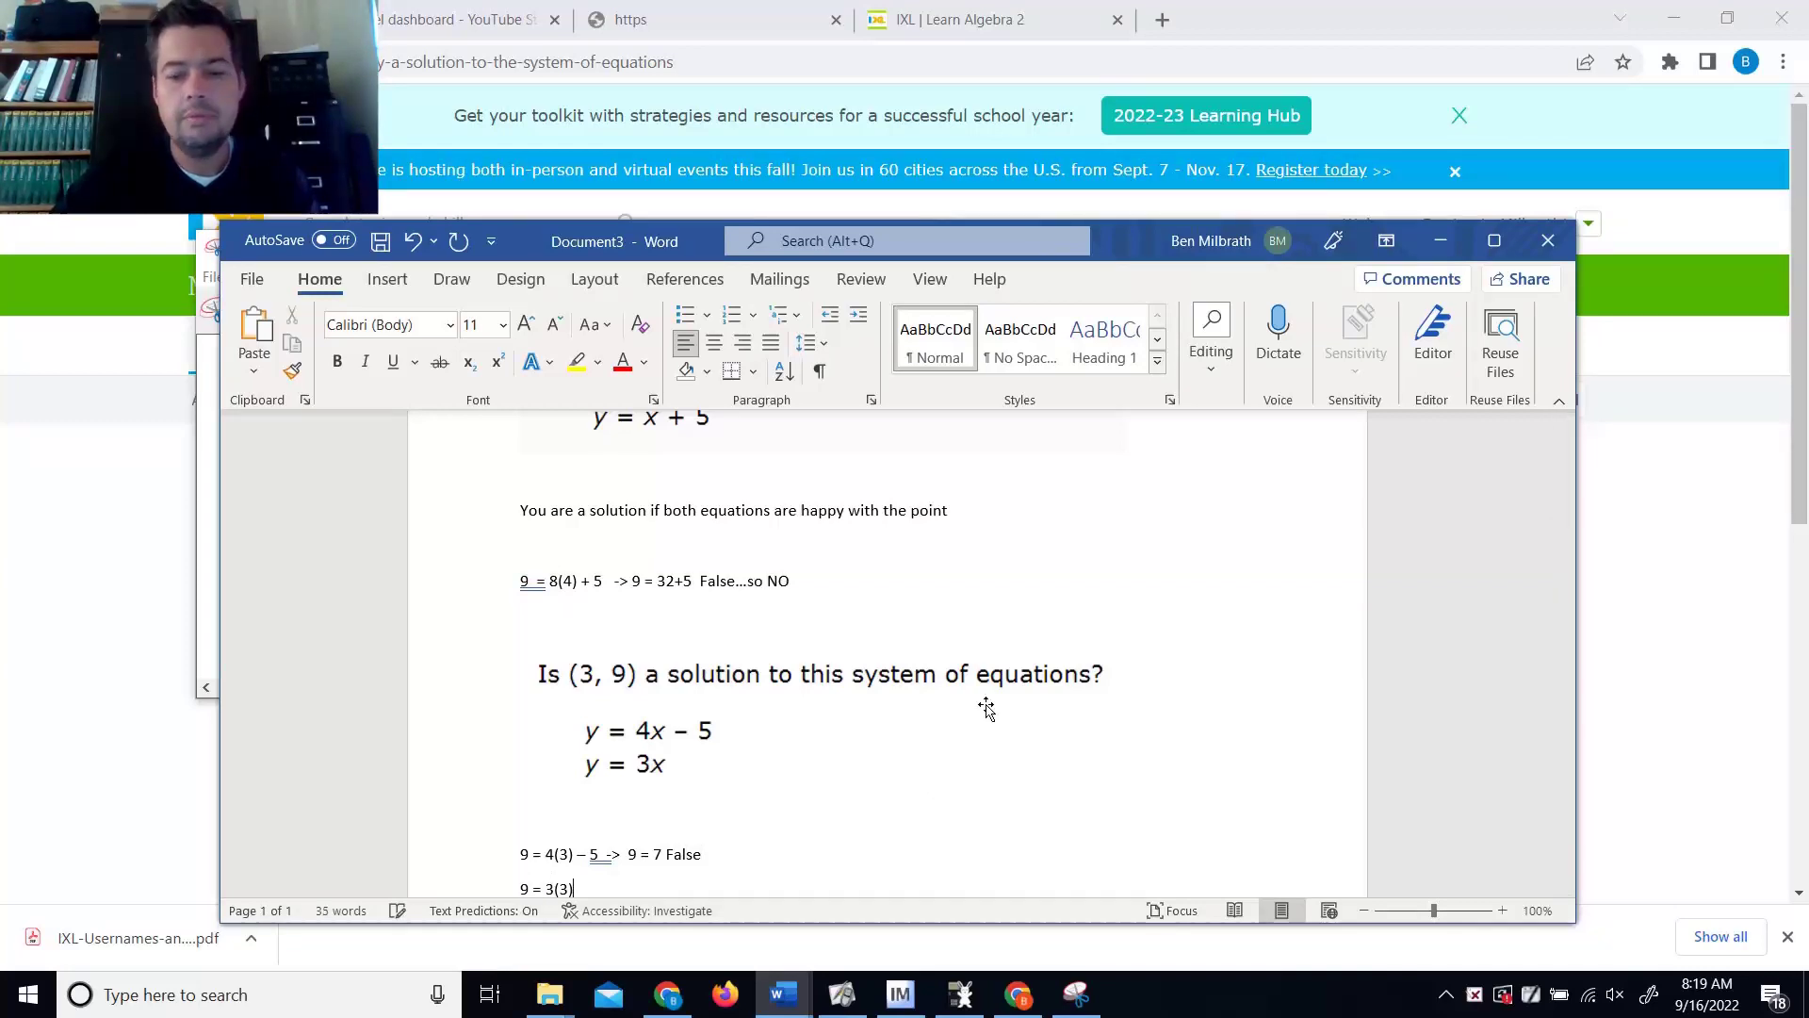
pyautogui.write(')  -')
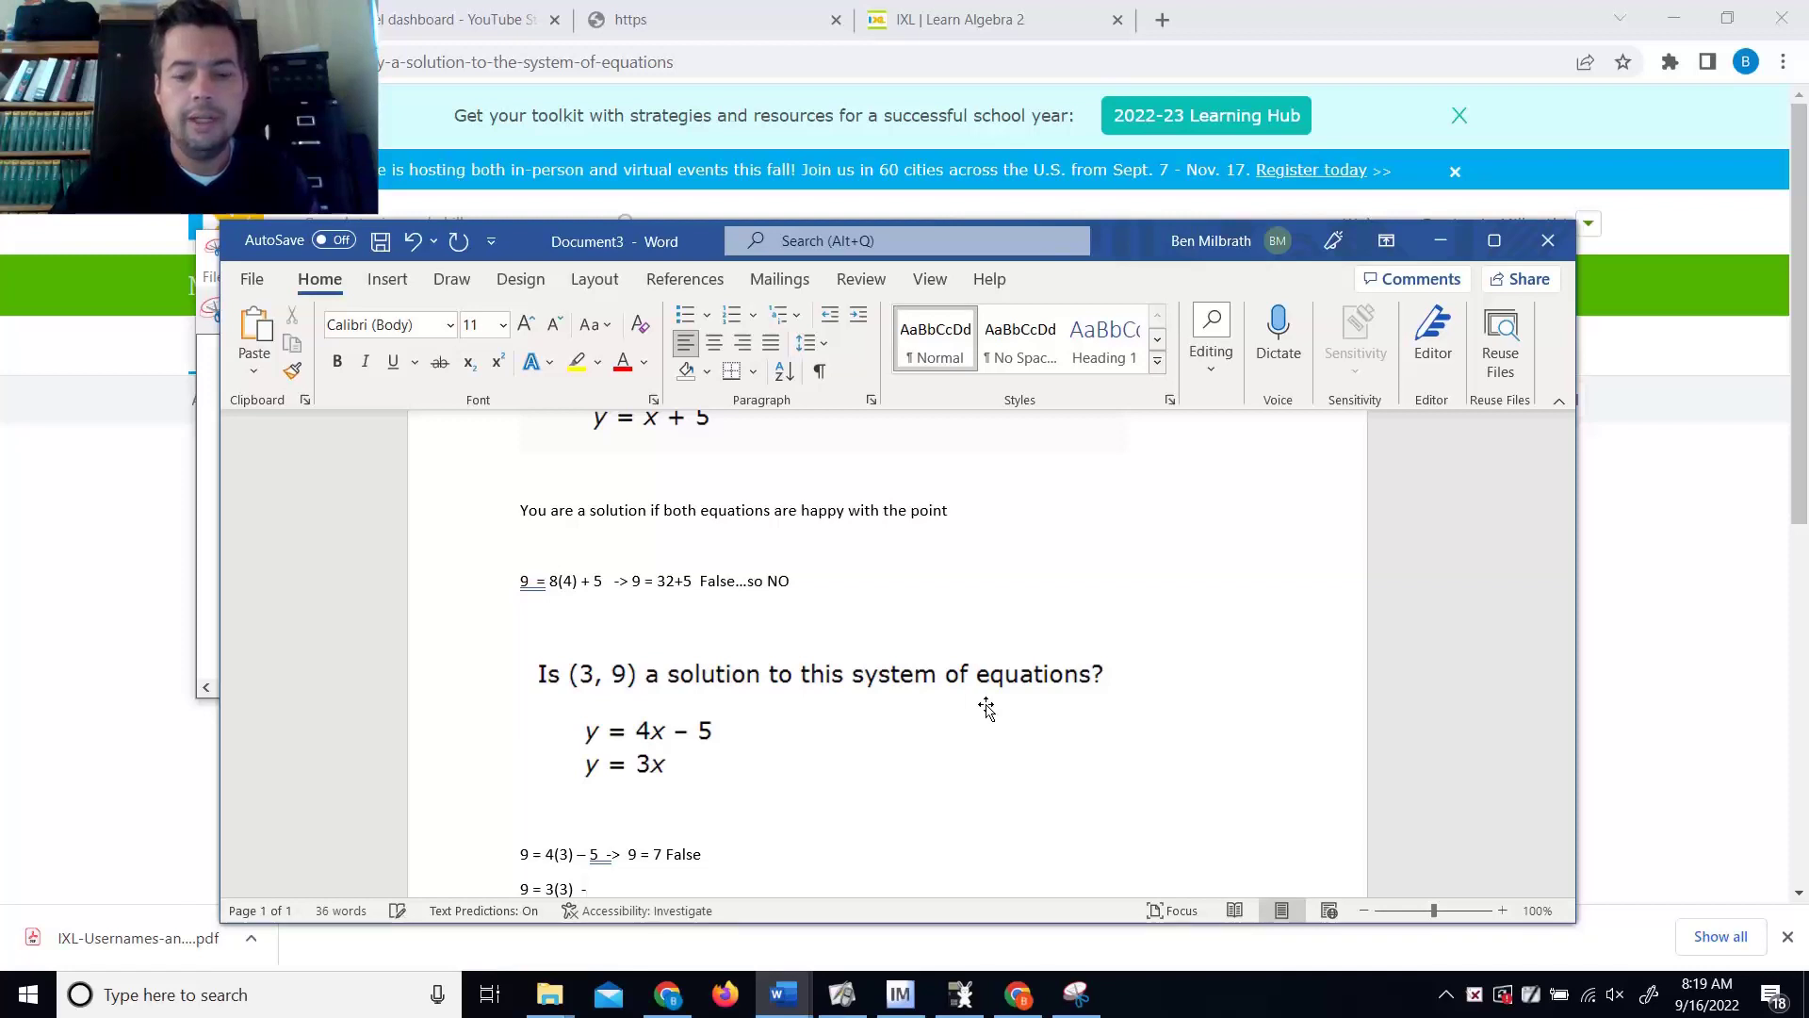
pyautogui.write('> 9 = 9 ')
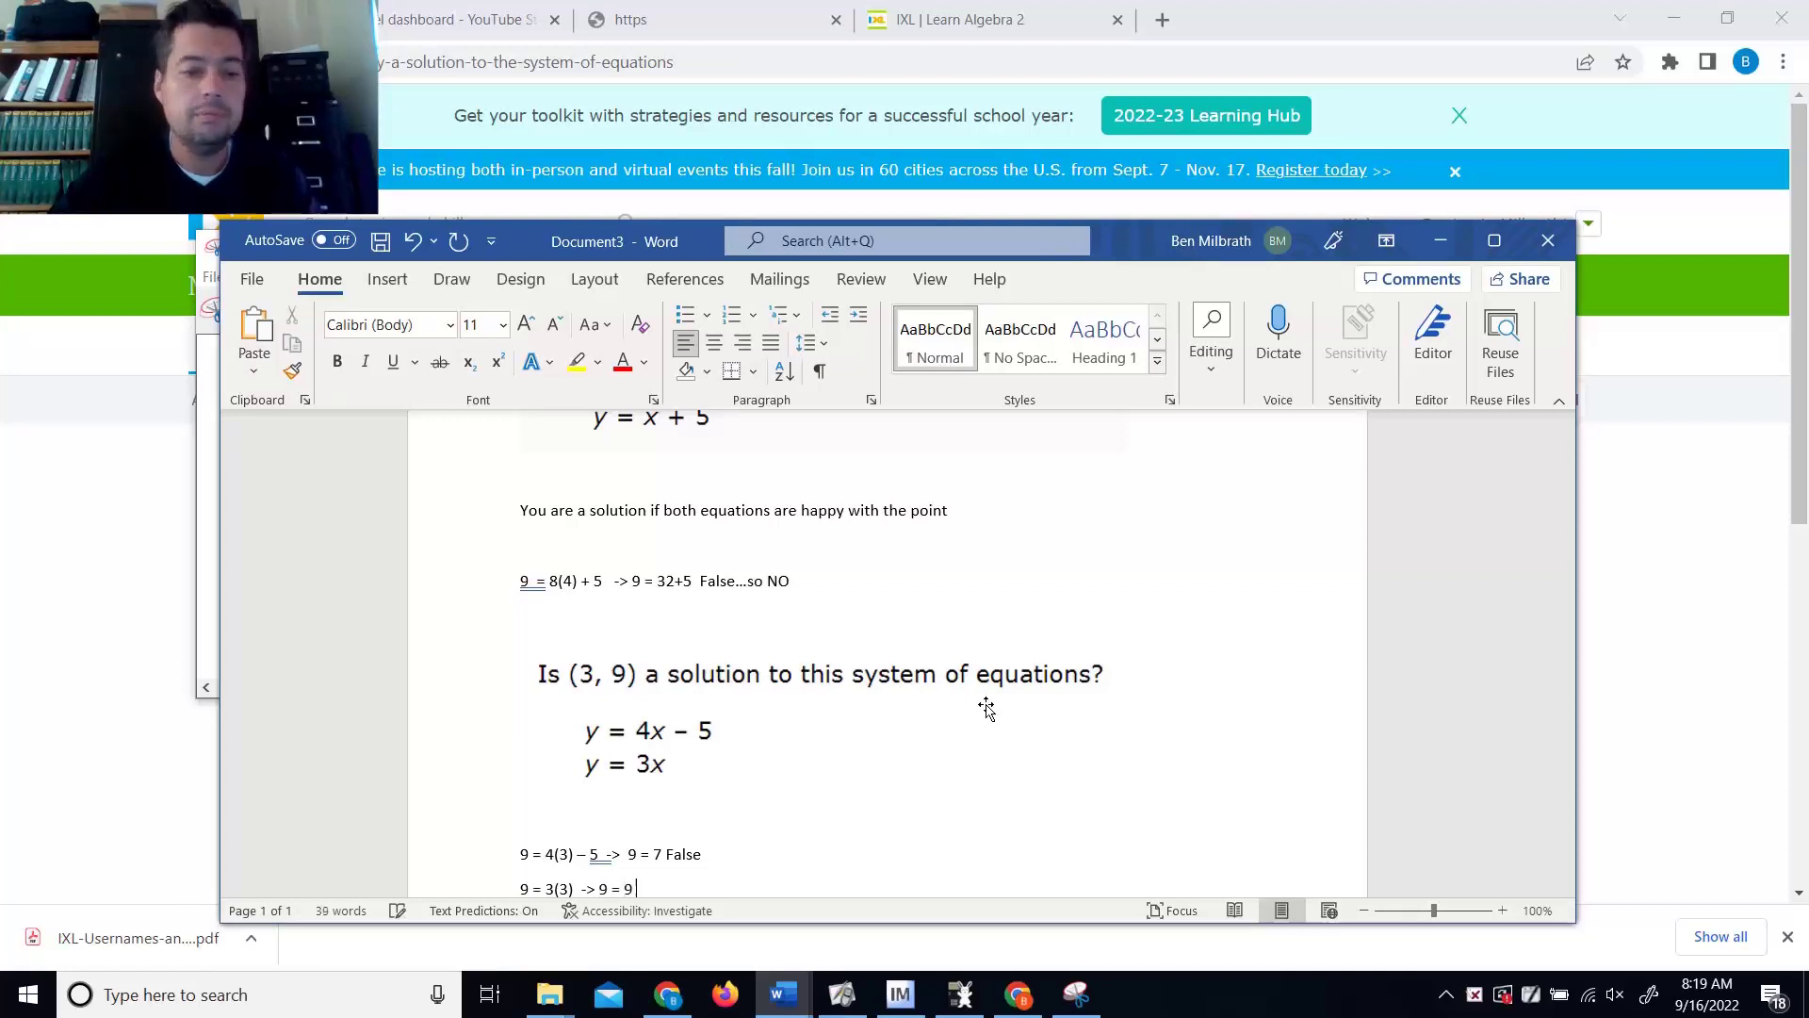
pyautogui.write('True…')
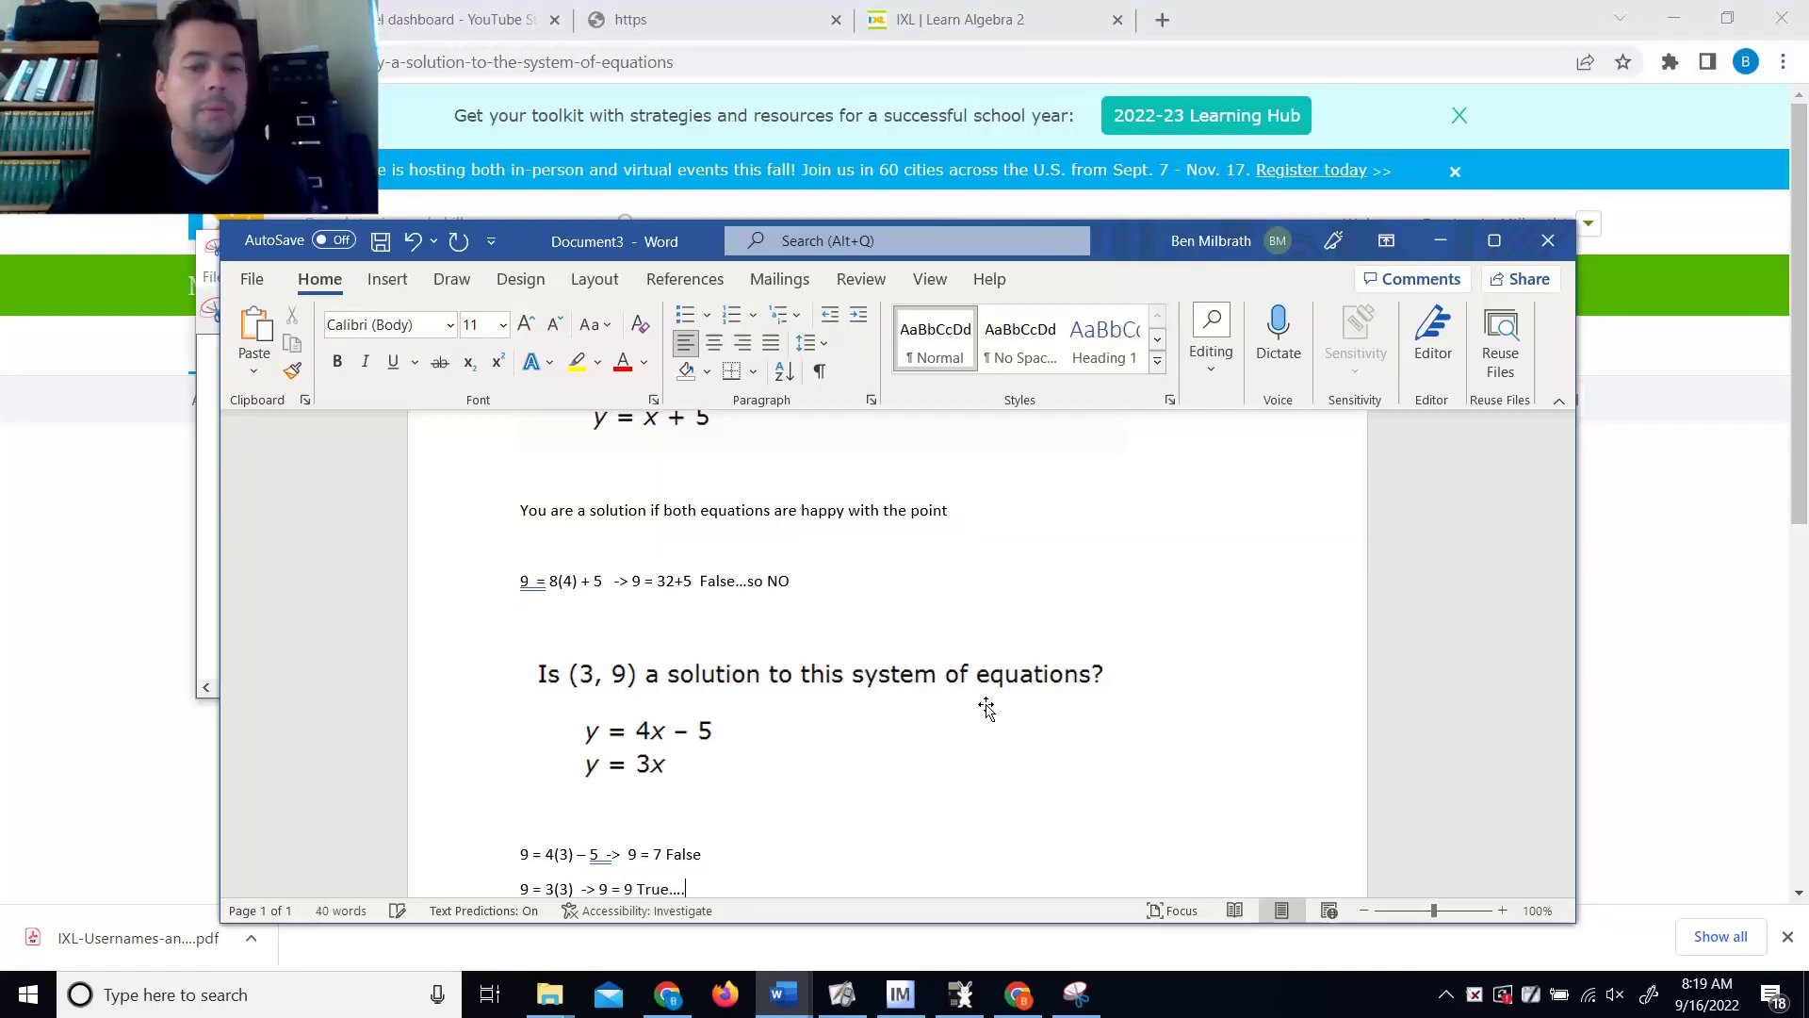
pyautogui.write('....   ')
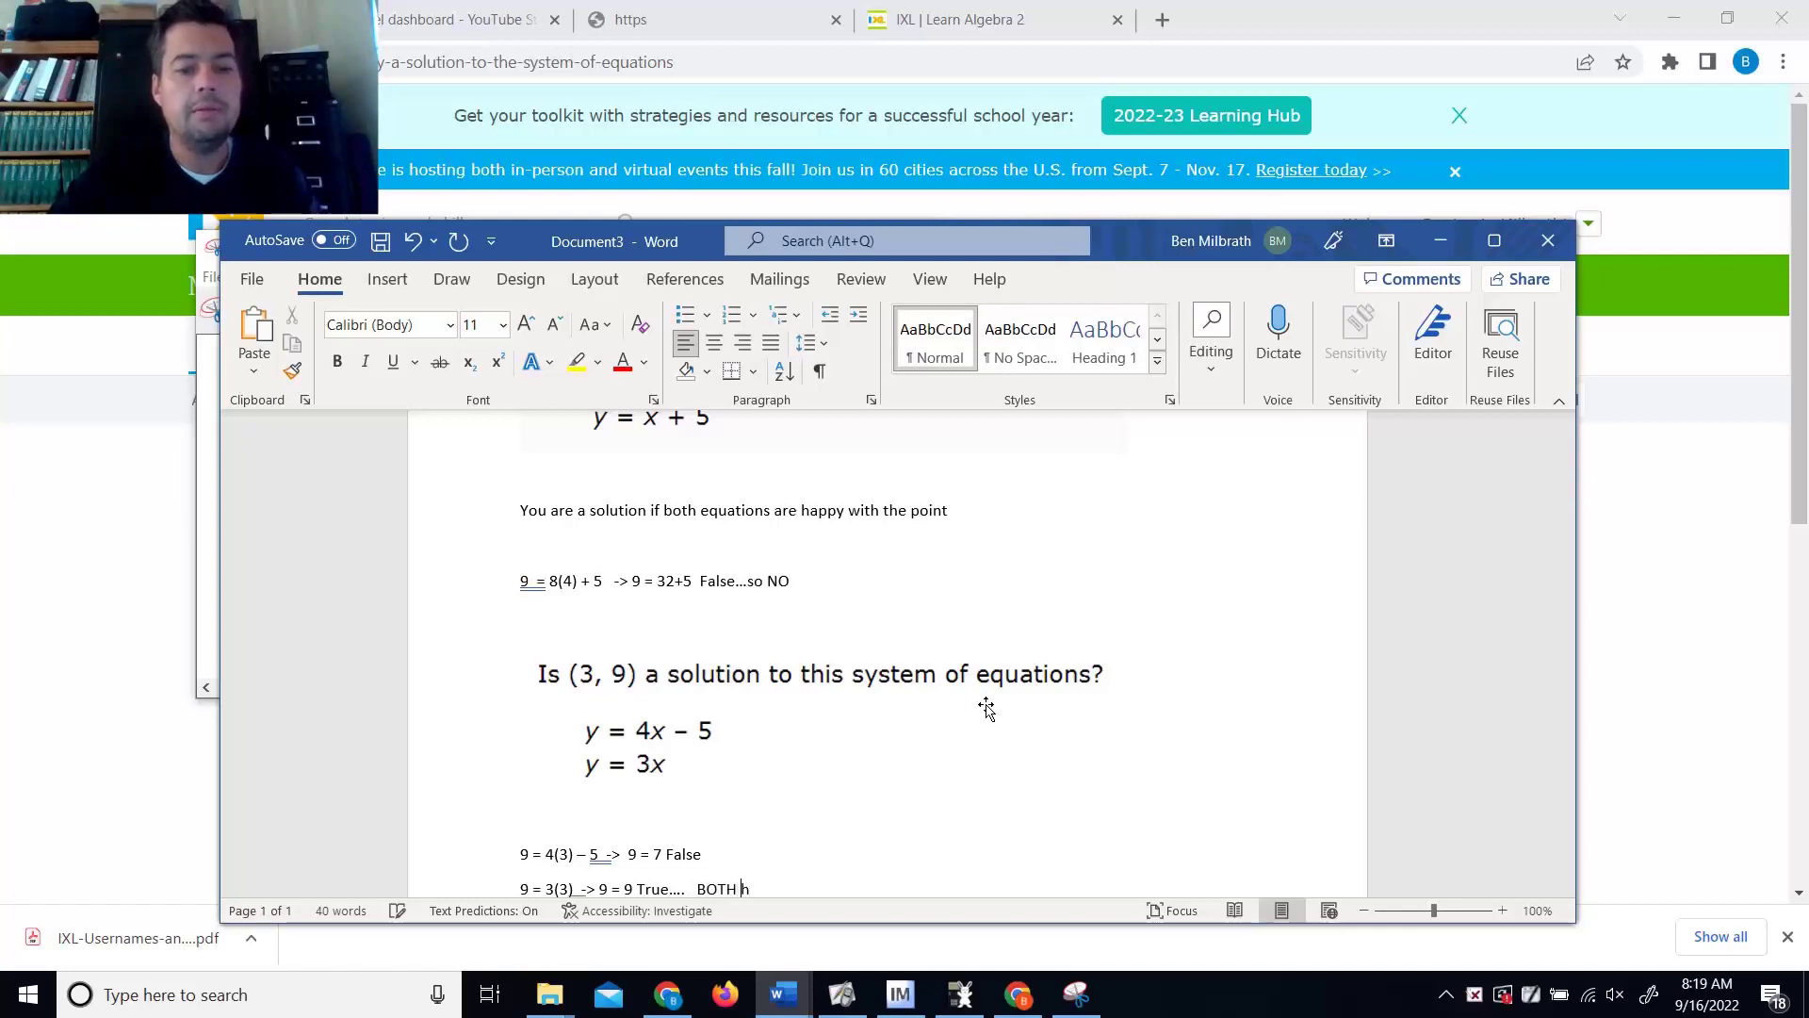
pyautogui.write('BOTH have to be happ')
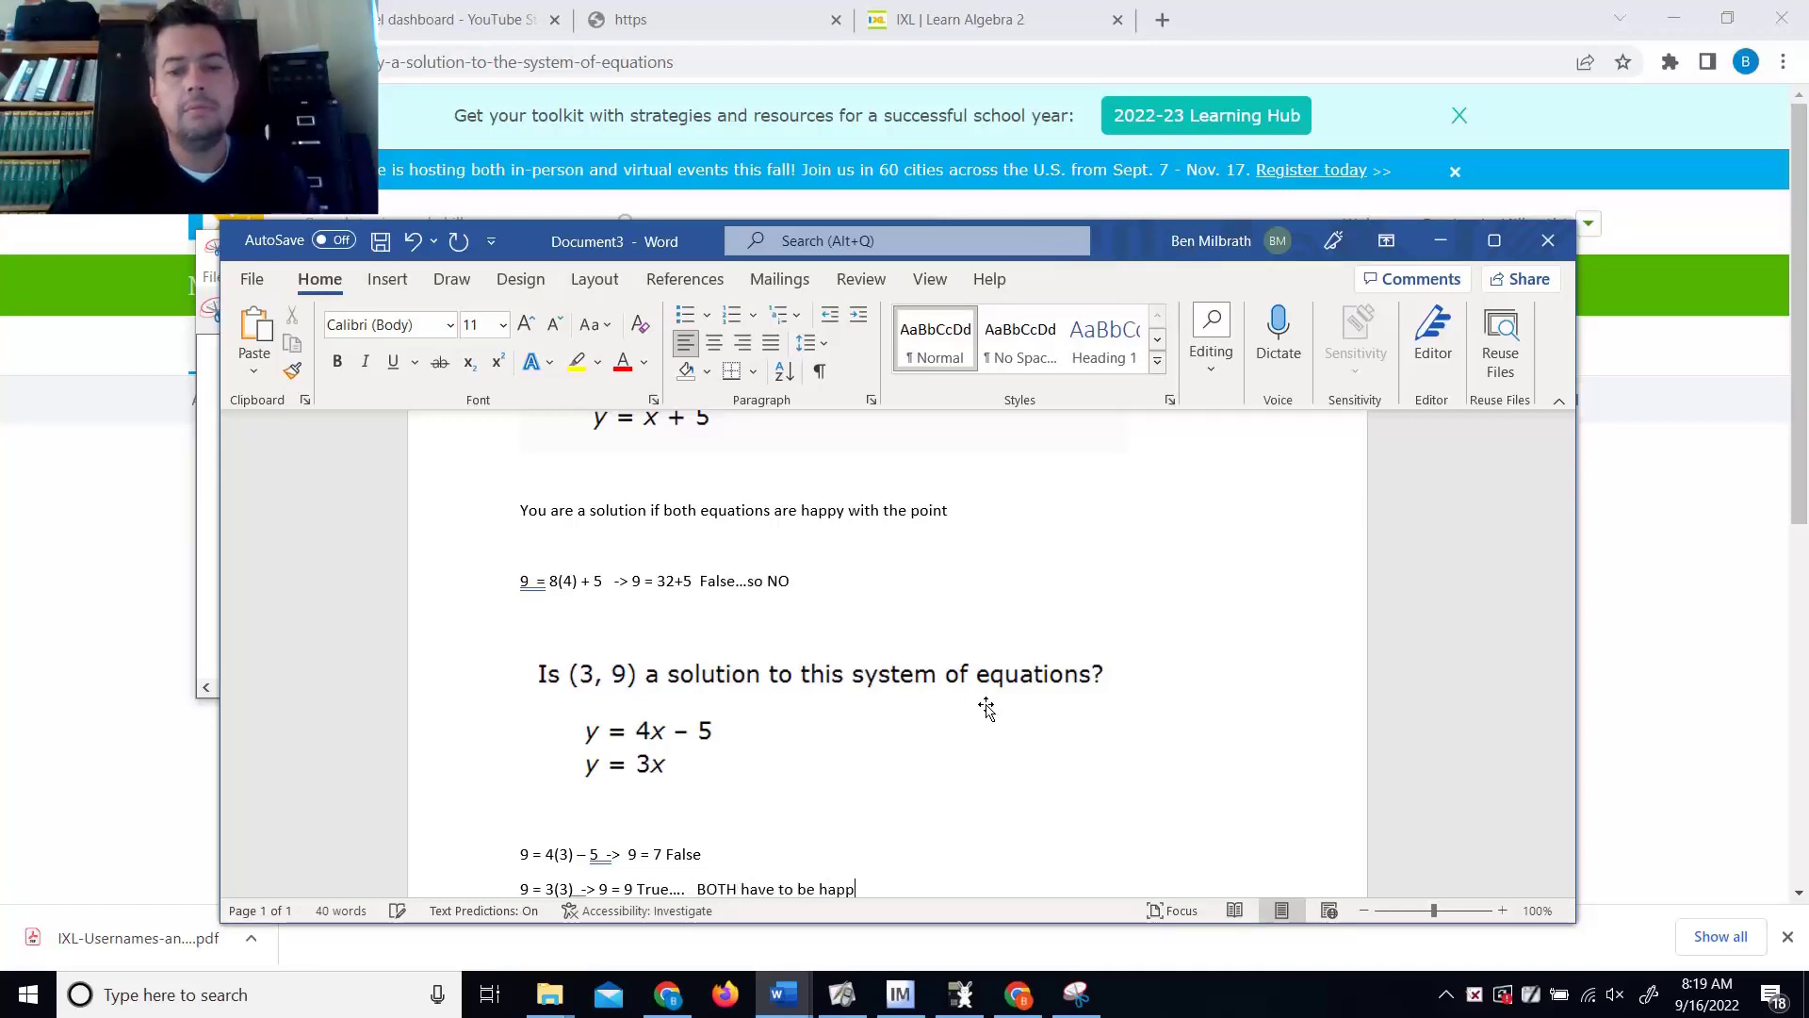
pyautogui.write('u')
pyautogui.write('y')
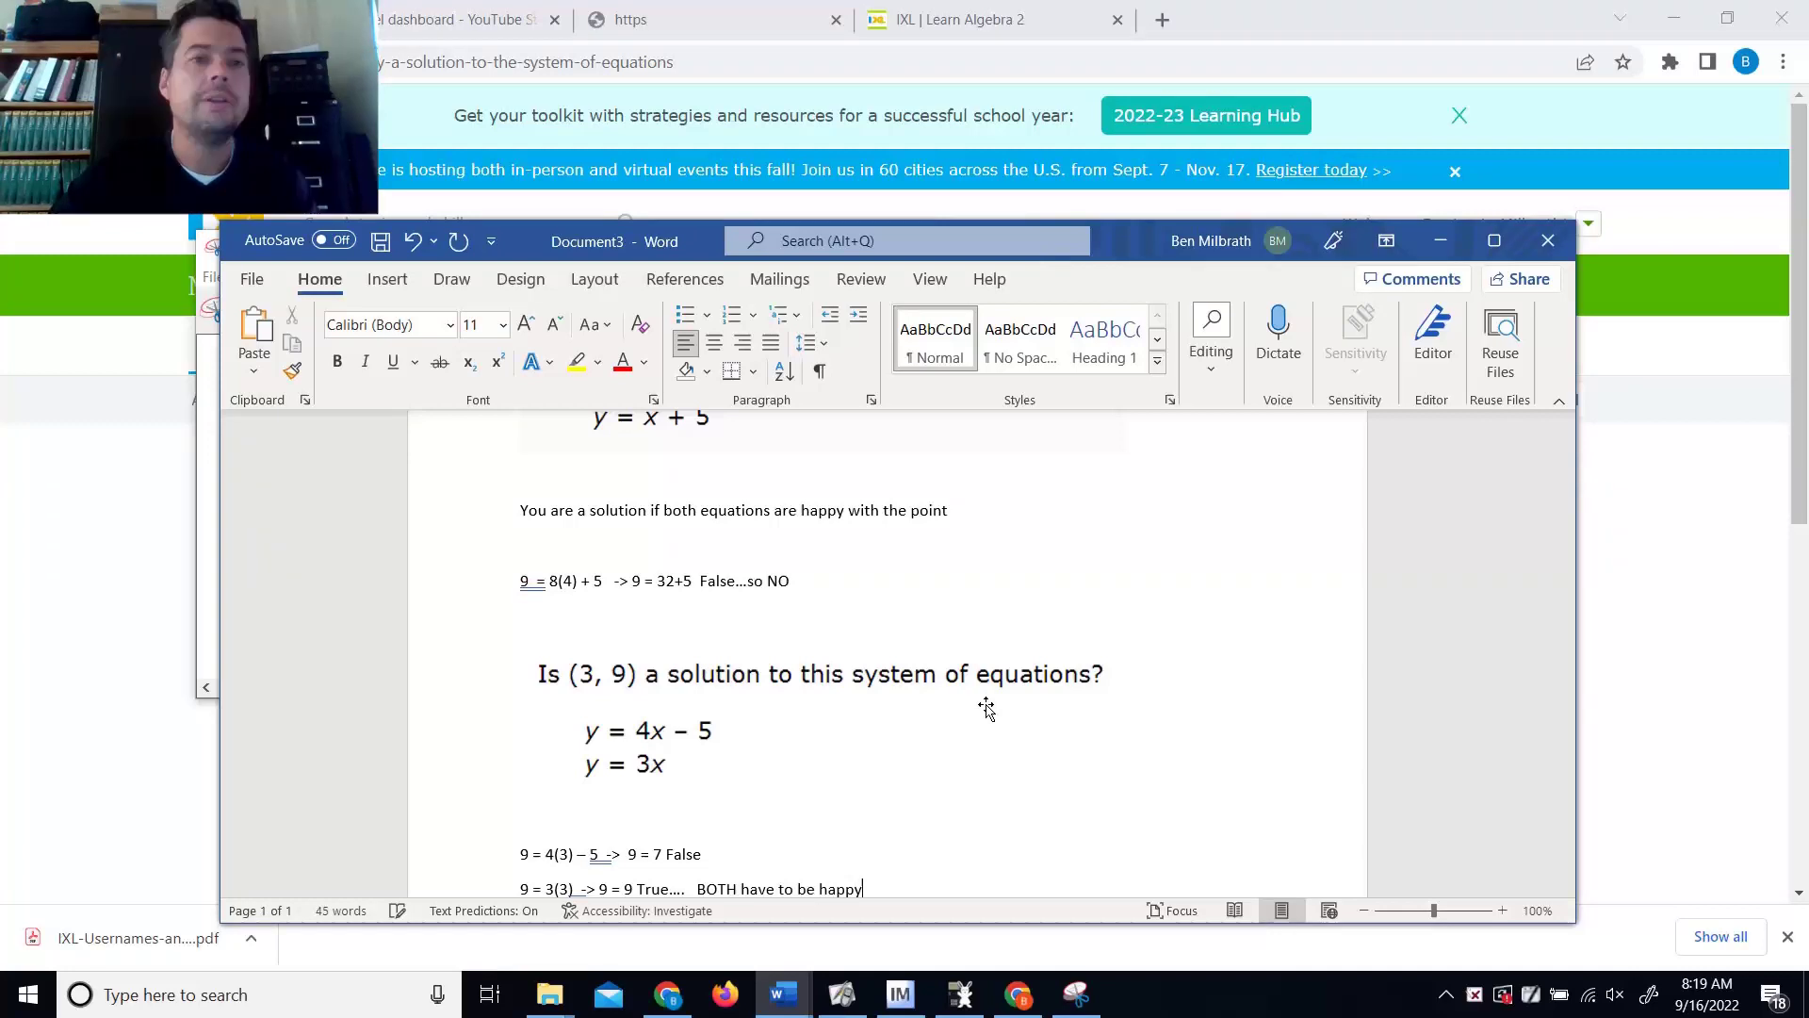
pyautogui.hotkey('alt', 'Tab')
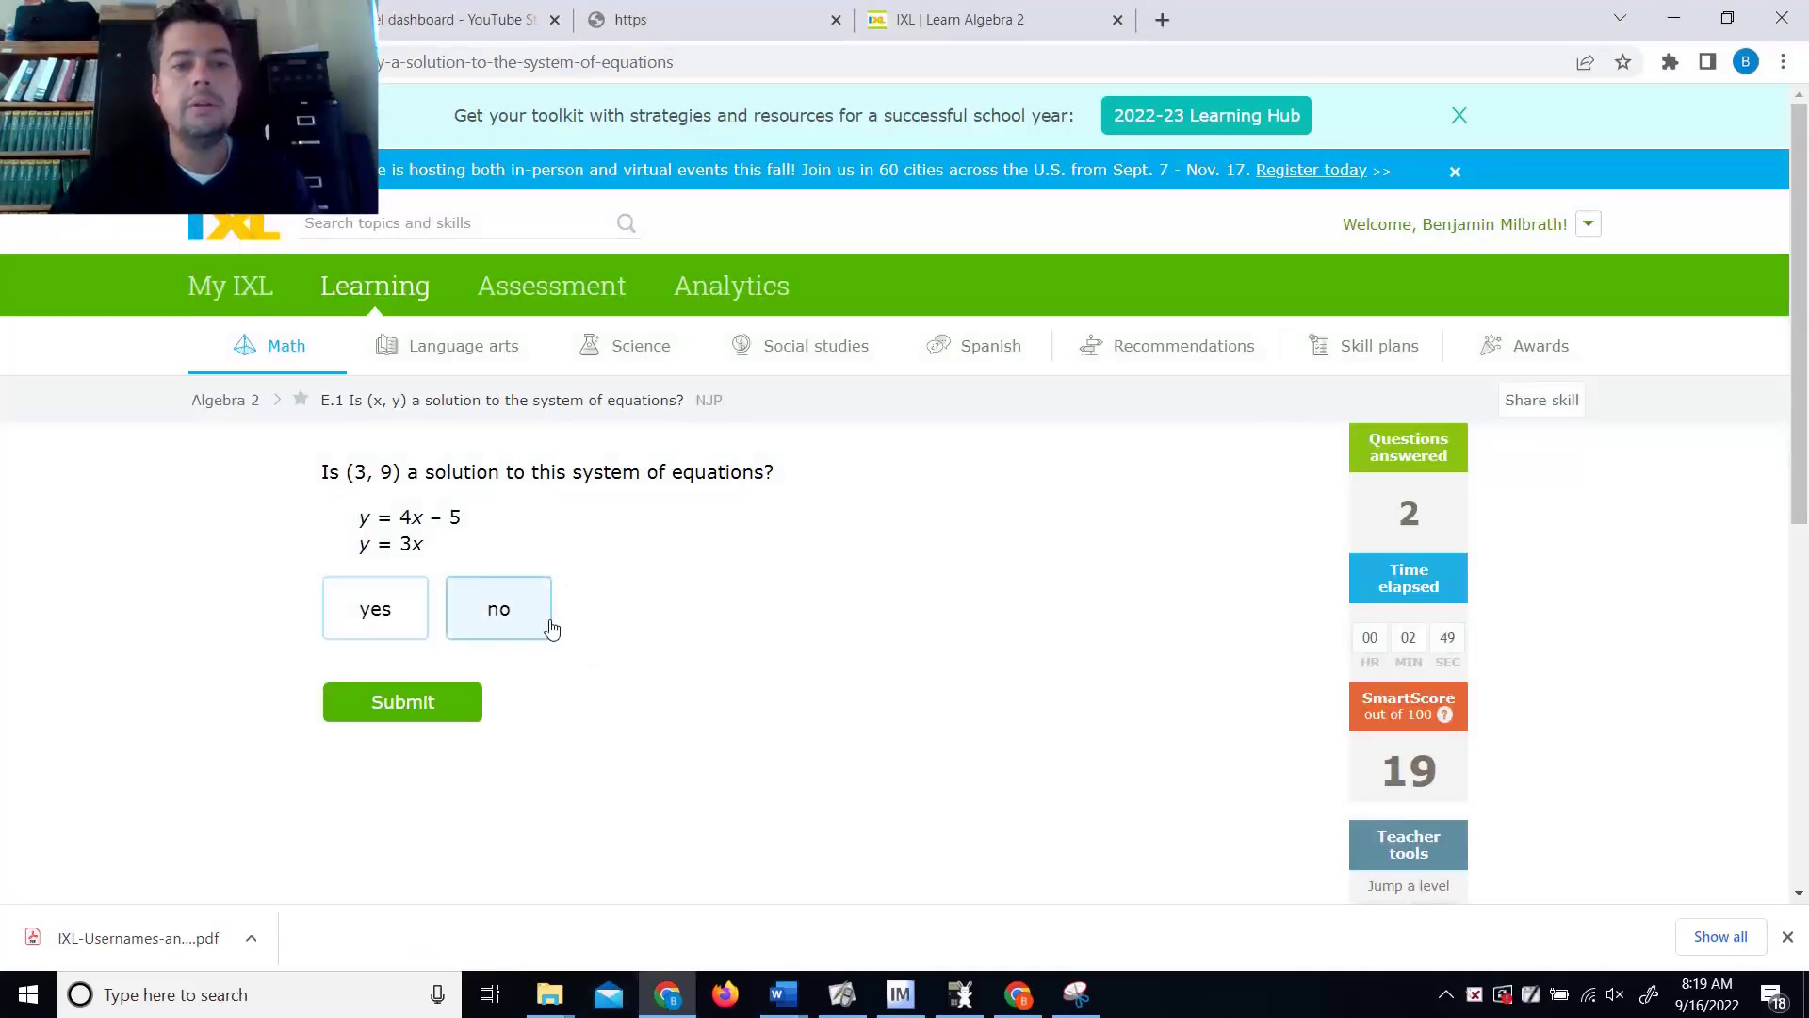
# Step: Answer no to the (3, 9) question, submit, and jump ahead a level to the (3, 8) question
pyautogui.click(521, 630)
pyautogui.click(455, 702)
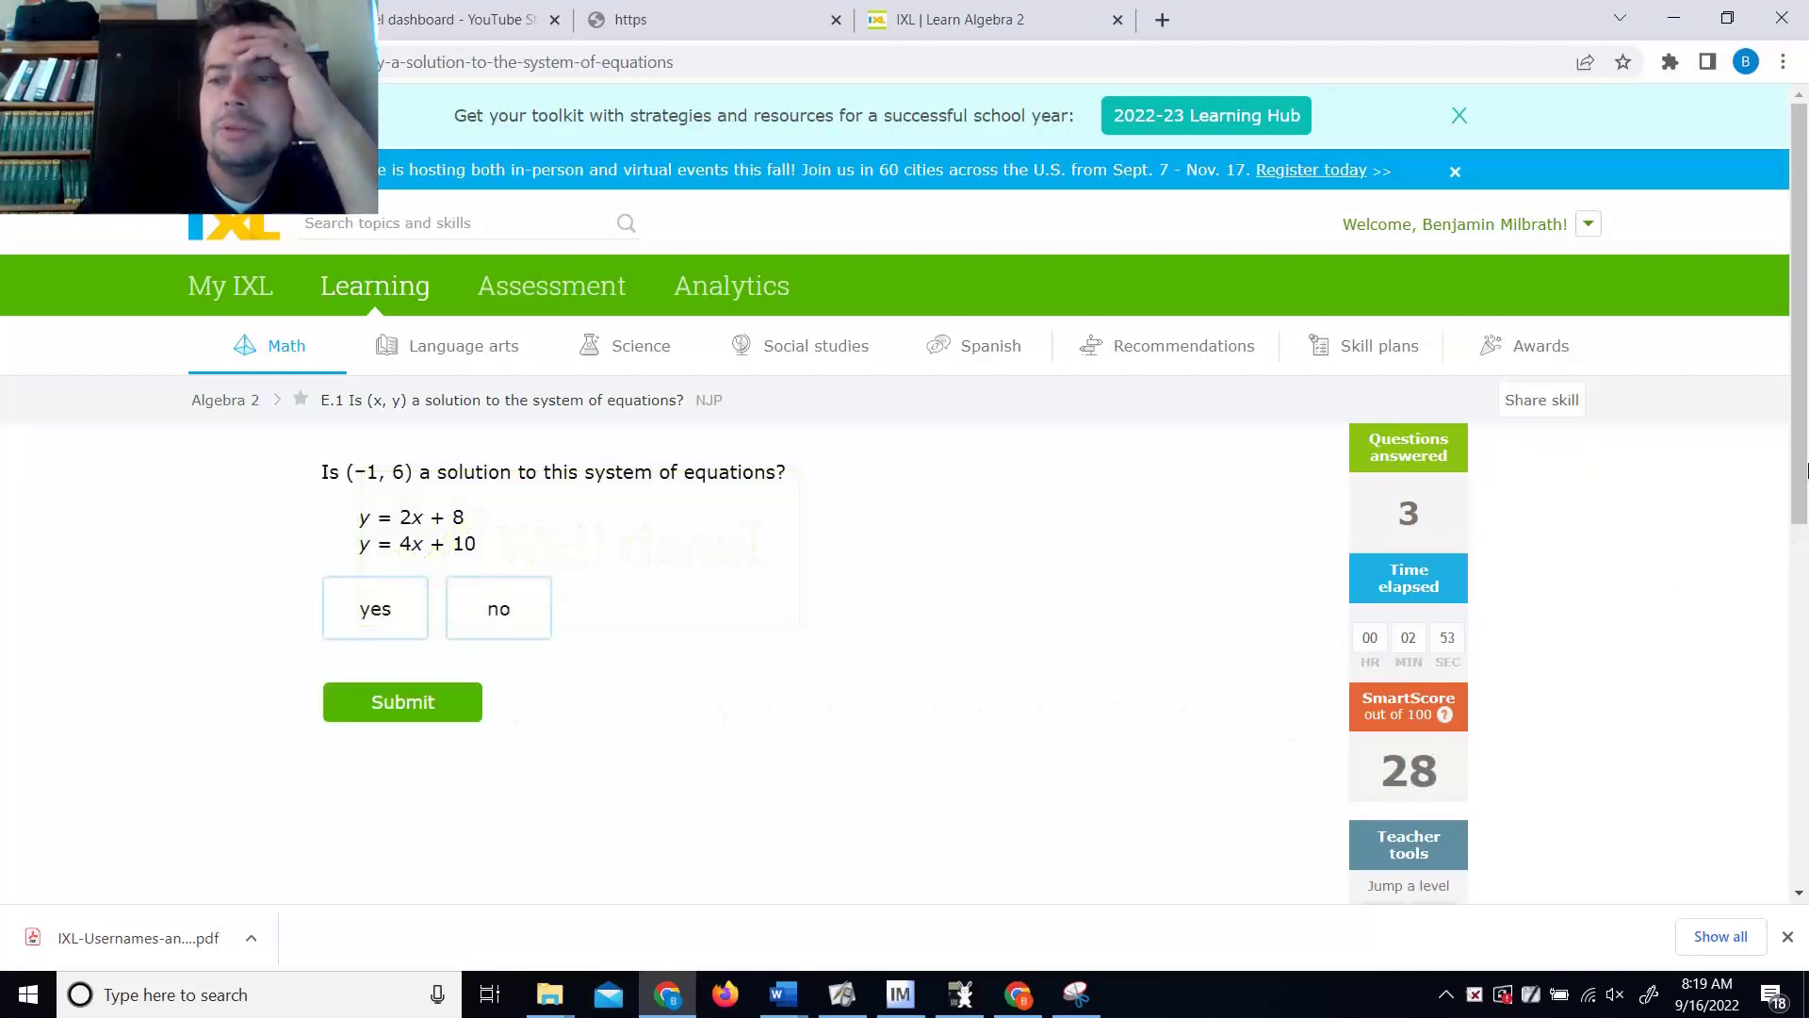
pyautogui.scroll(-3, 1705, 613)
pyautogui.click(1430, 640)
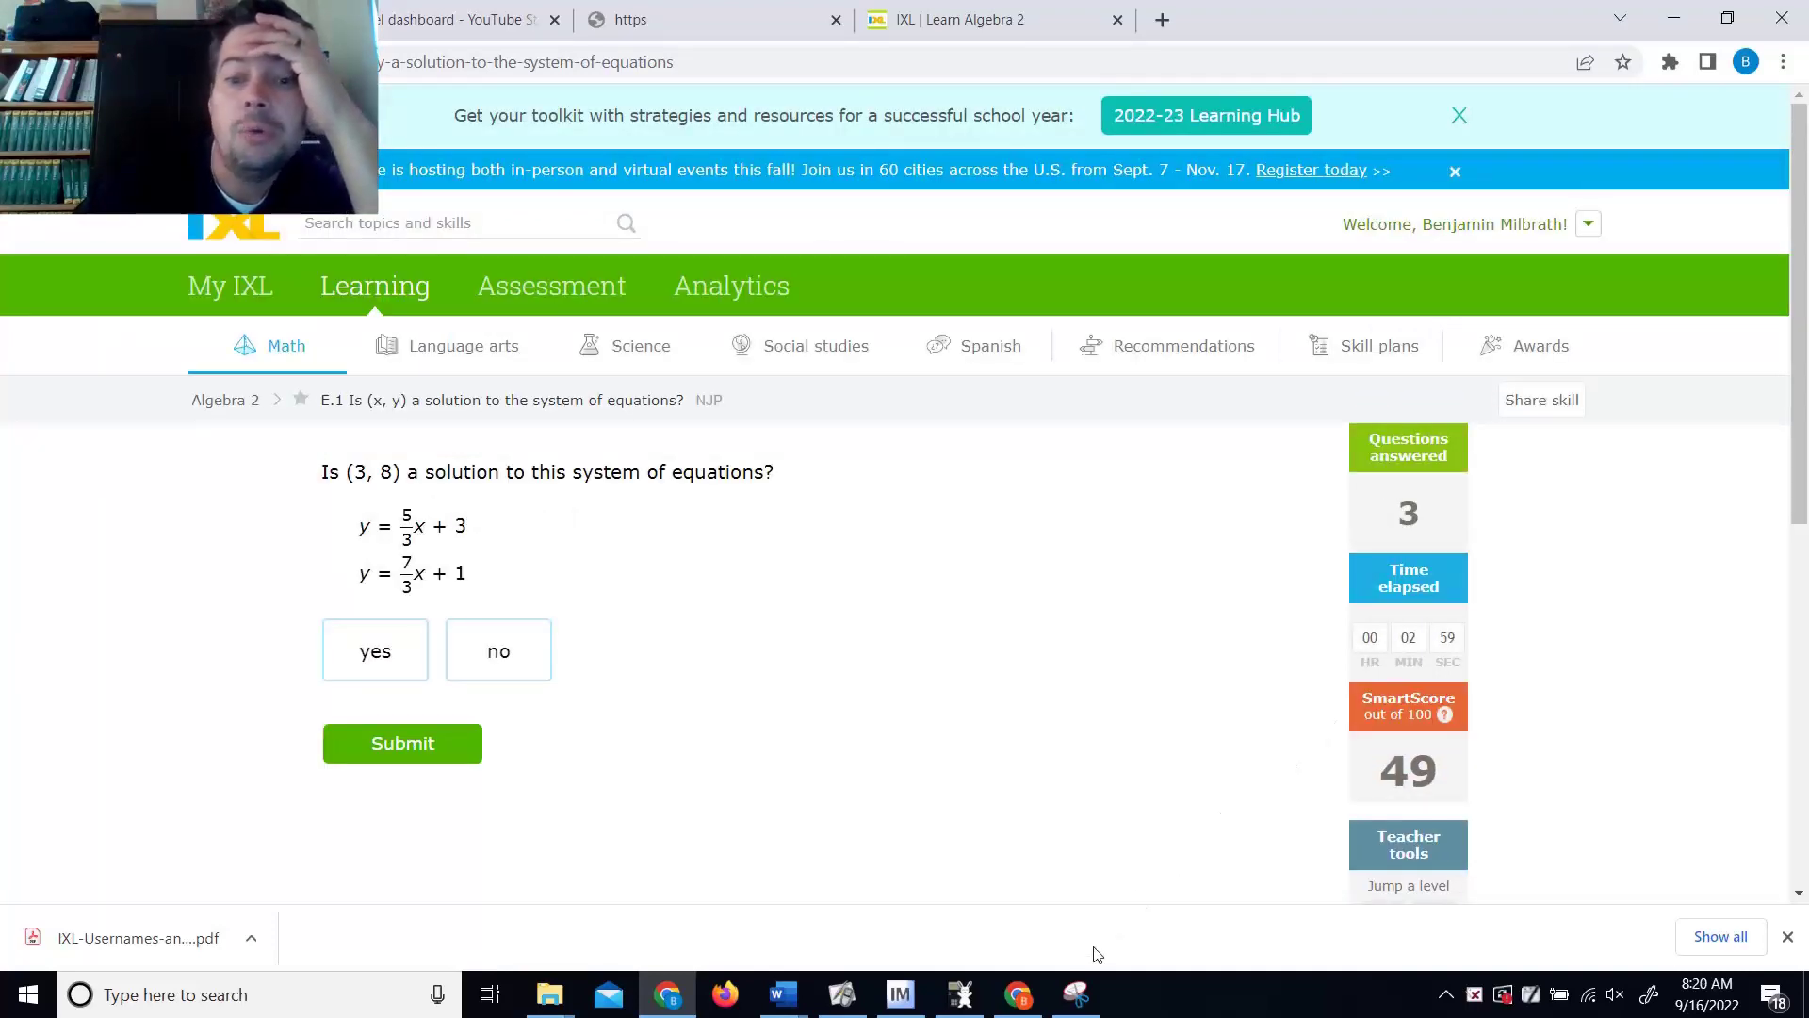
# Step: Turn on the TI-84 emulator and enter the fraction 5/3 using MATH > NUM > n/d
pyautogui.click(963, 994)
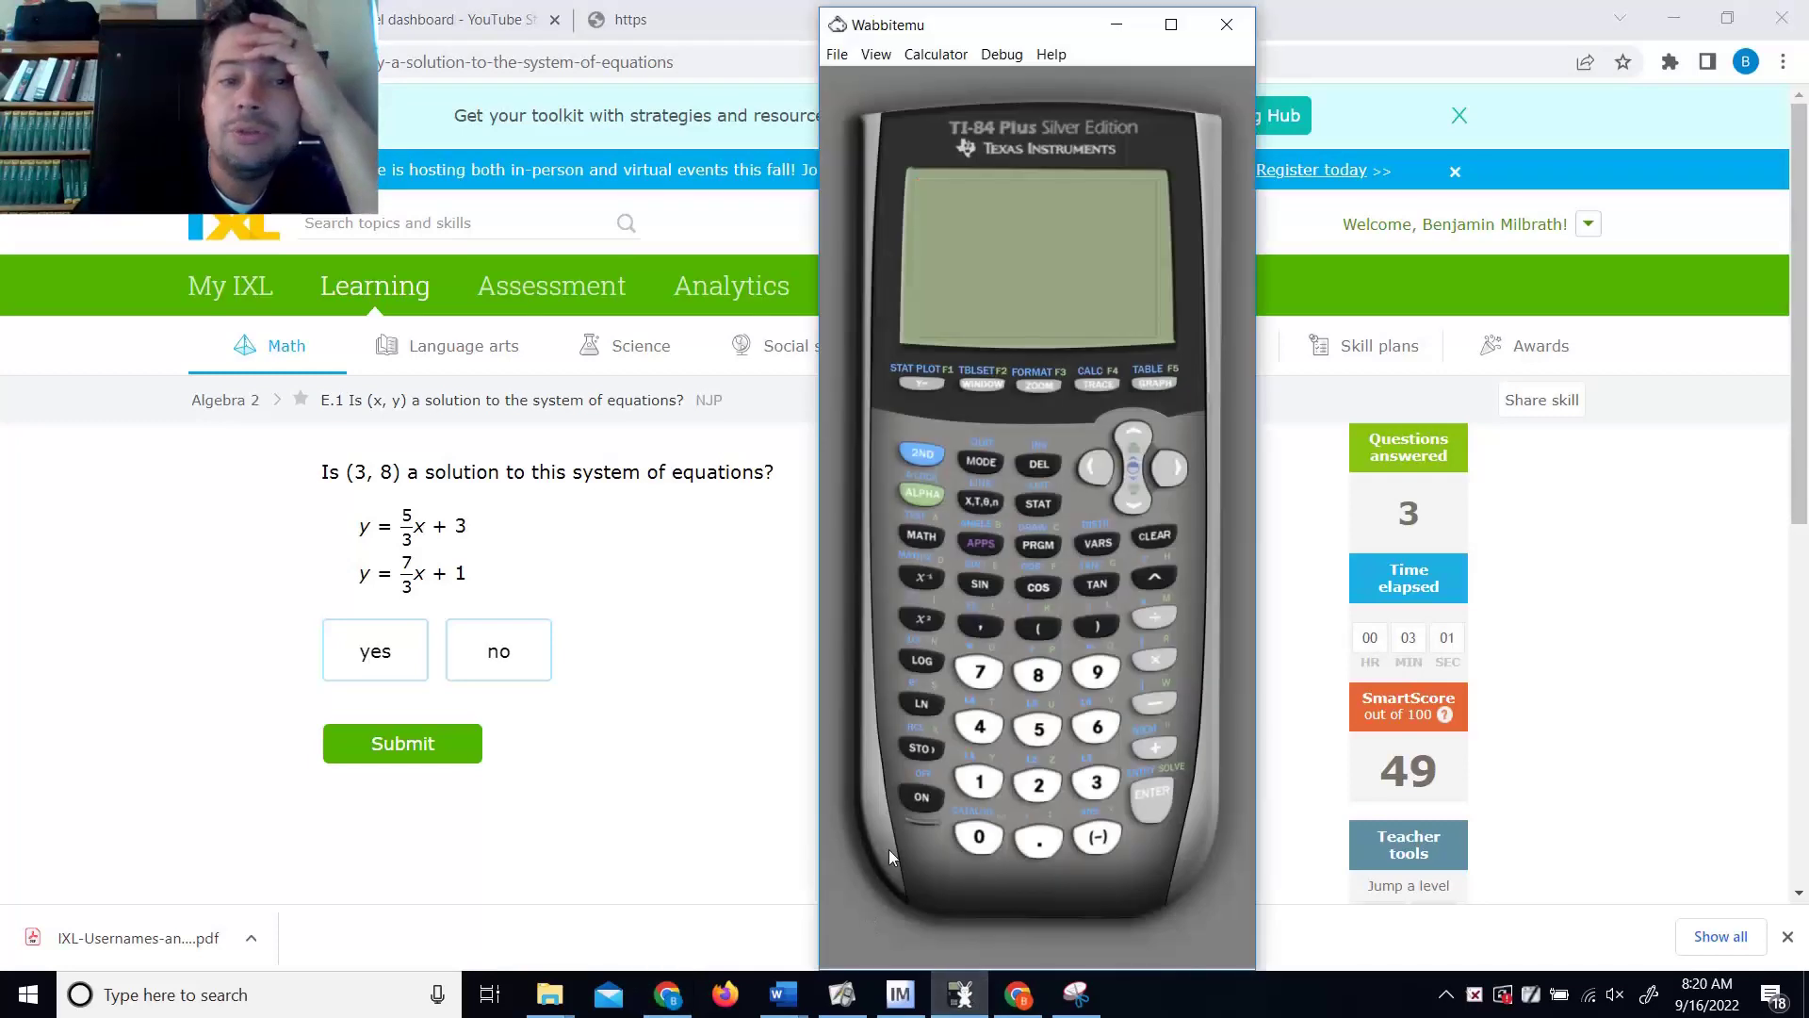
pyautogui.click(918, 790)
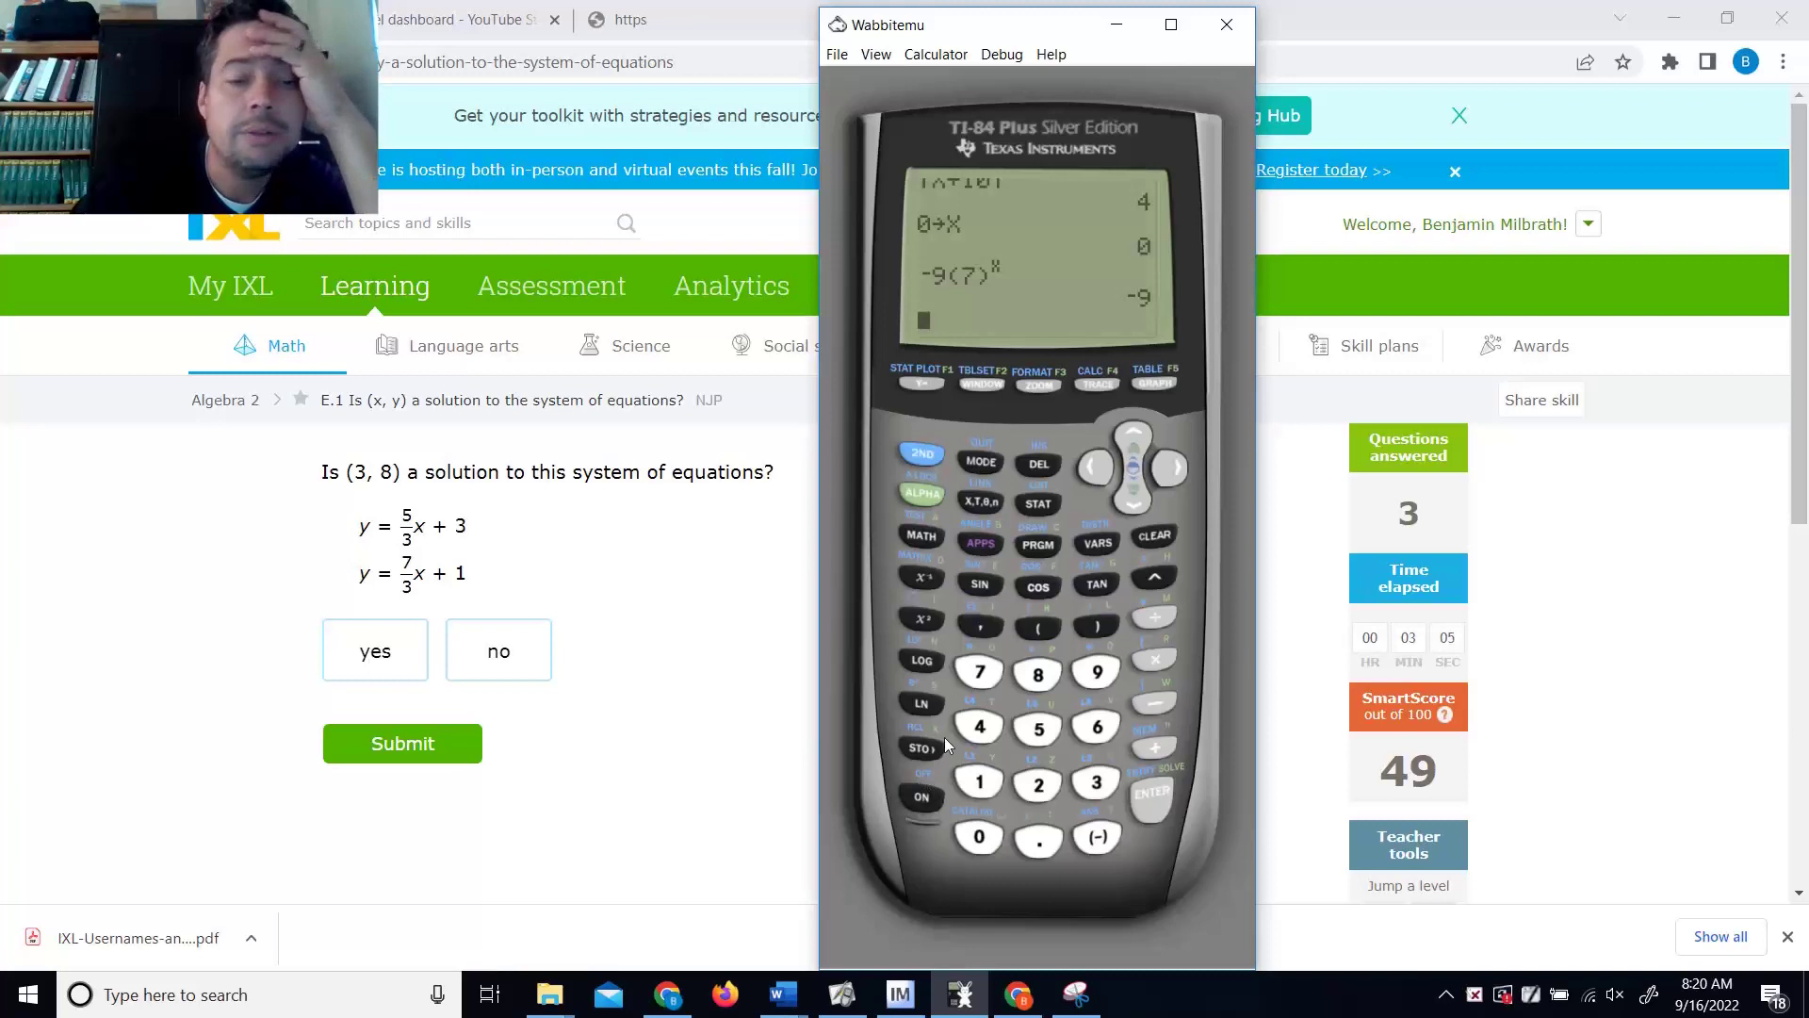
pyautogui.click(928, 535)
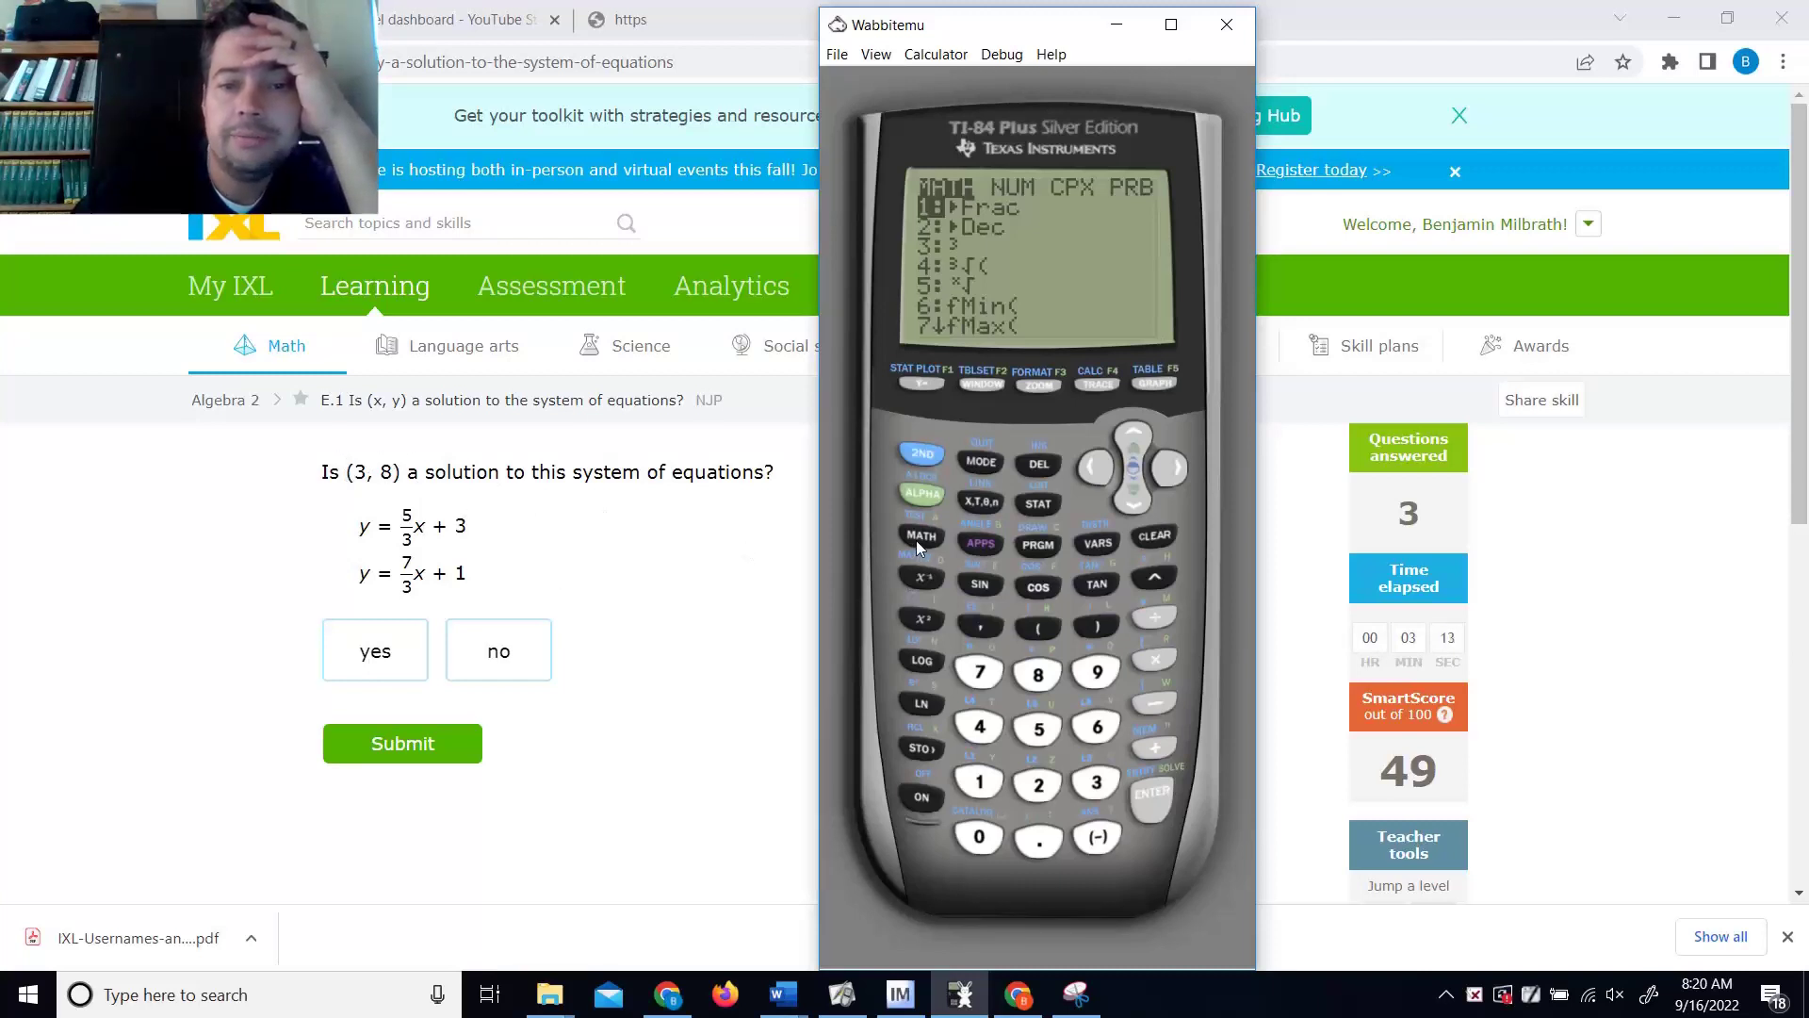
pyautogui.click(1172, 469)
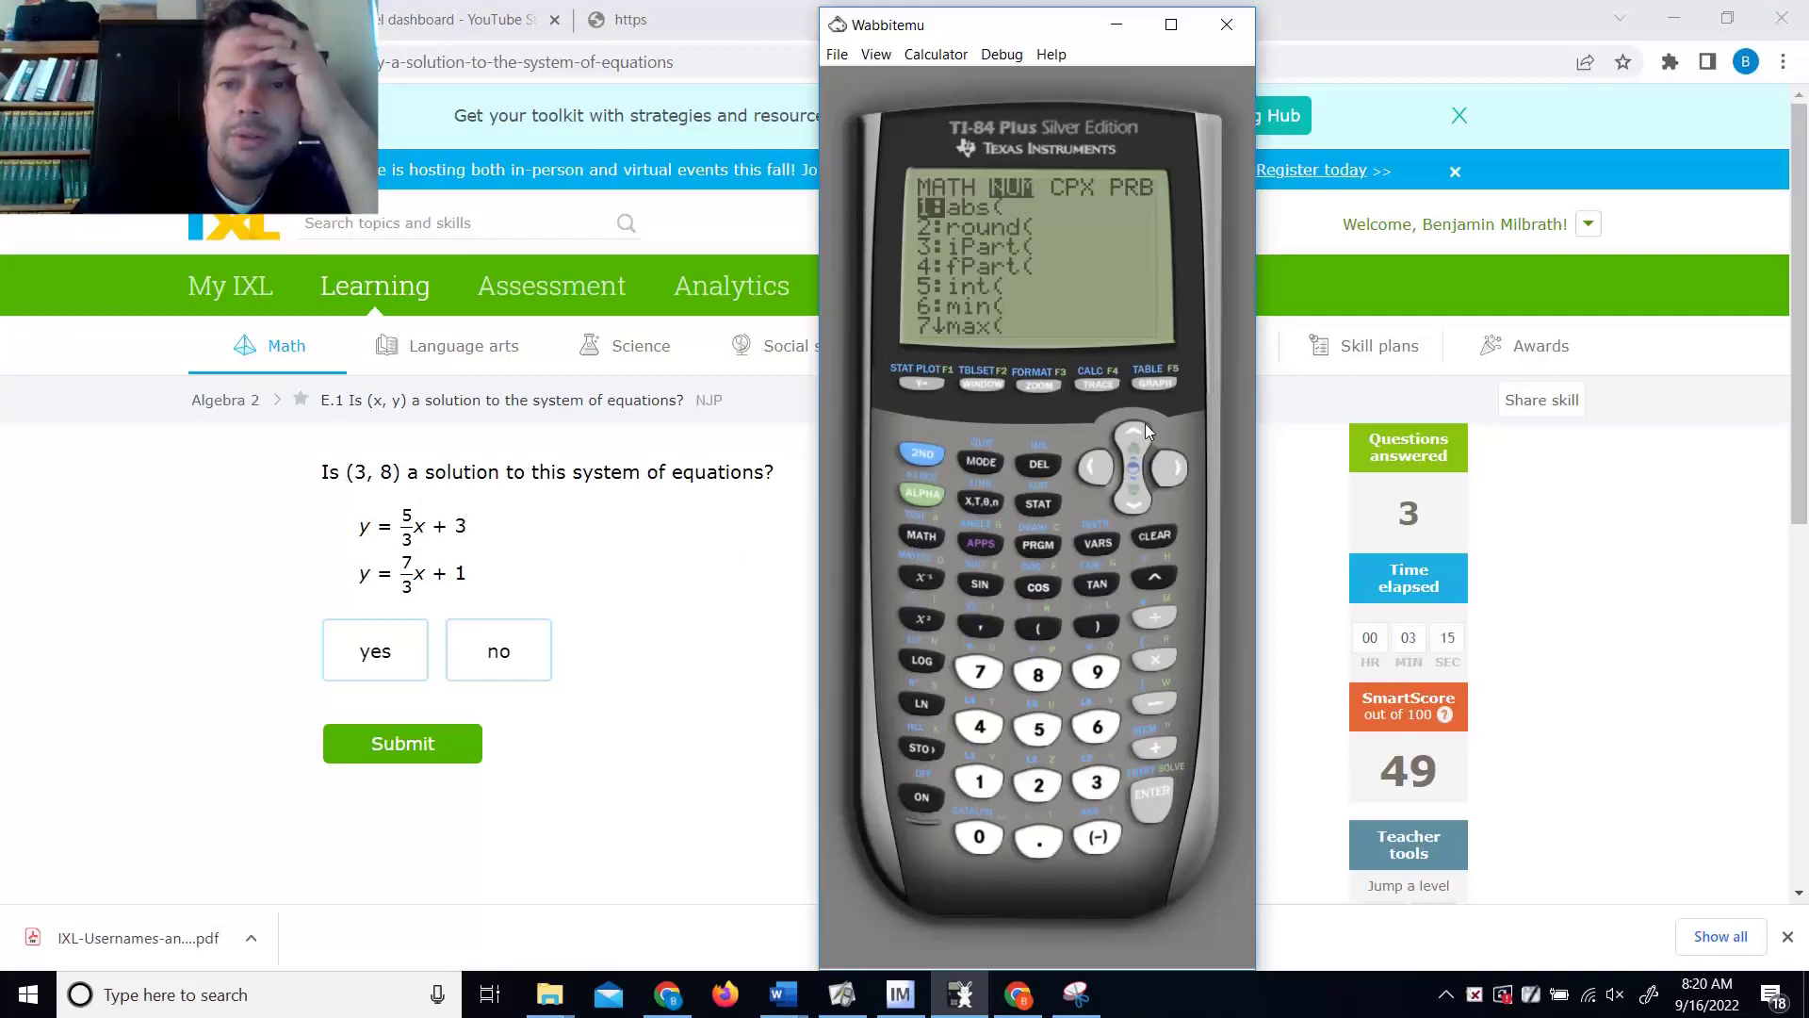
pyautogui.click(1143, 424)
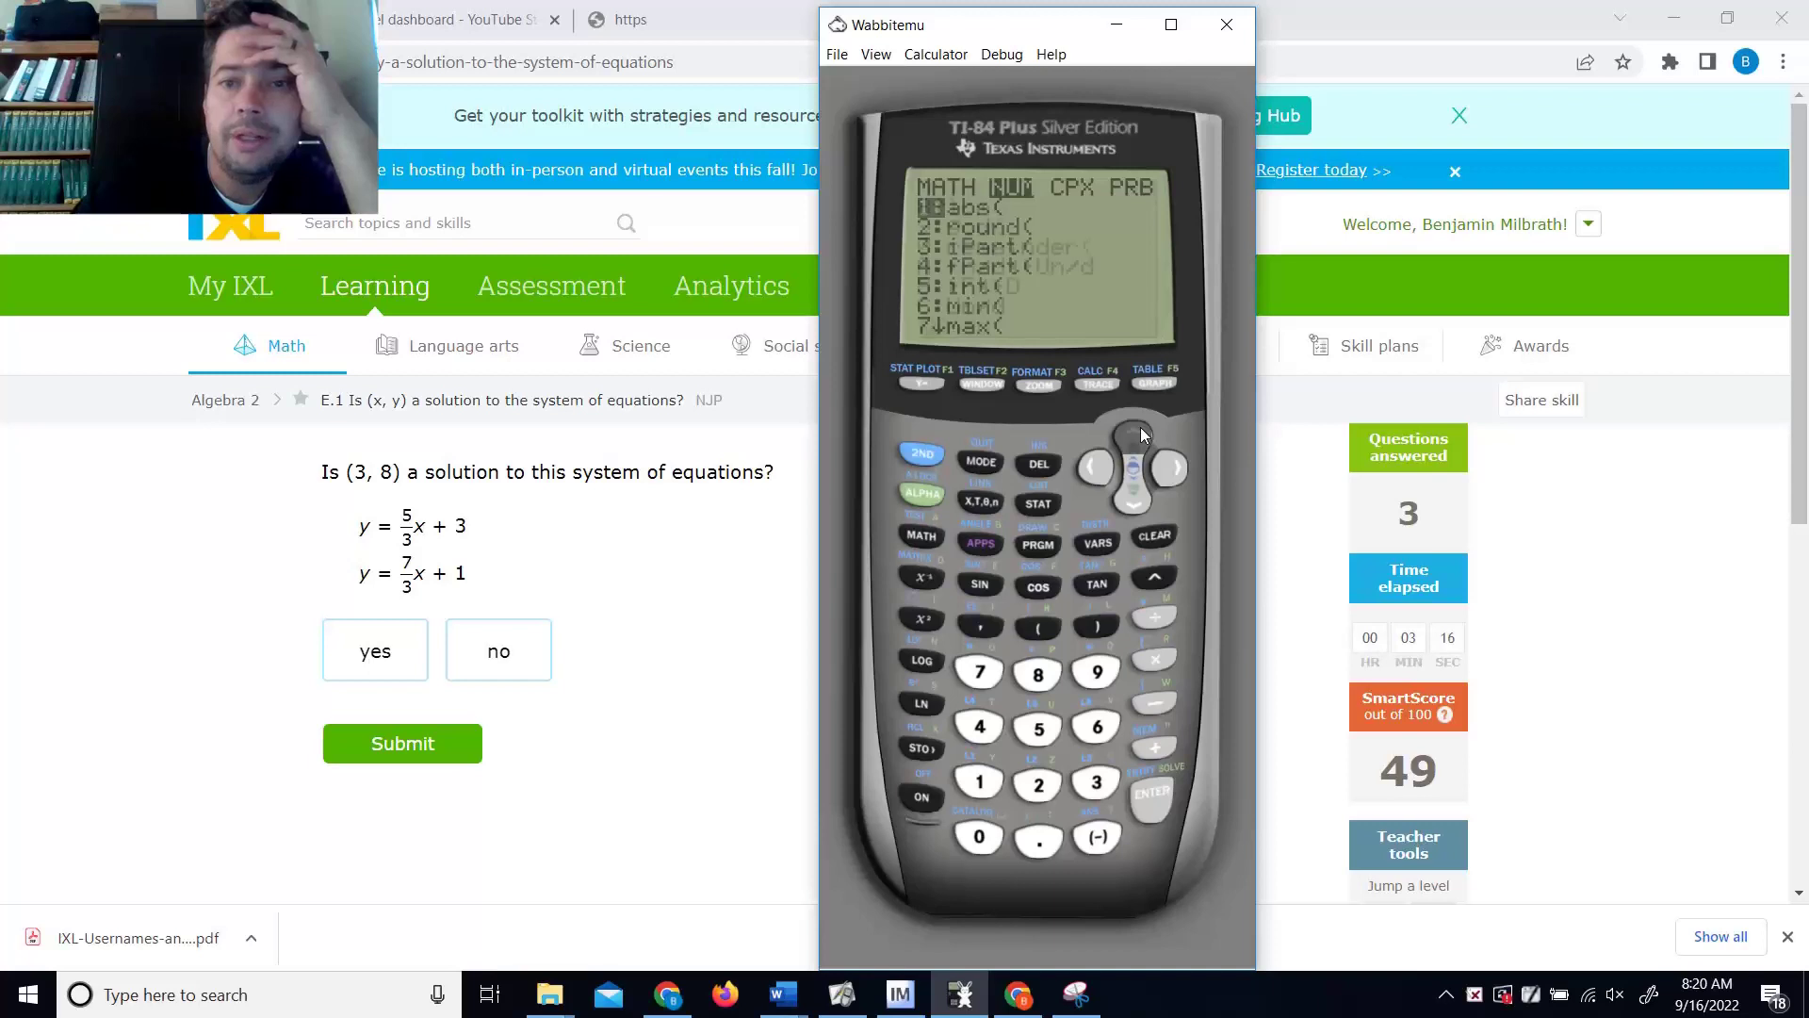
pyautogui.click(1145, 796)
pyautogui.click(1037, 730)
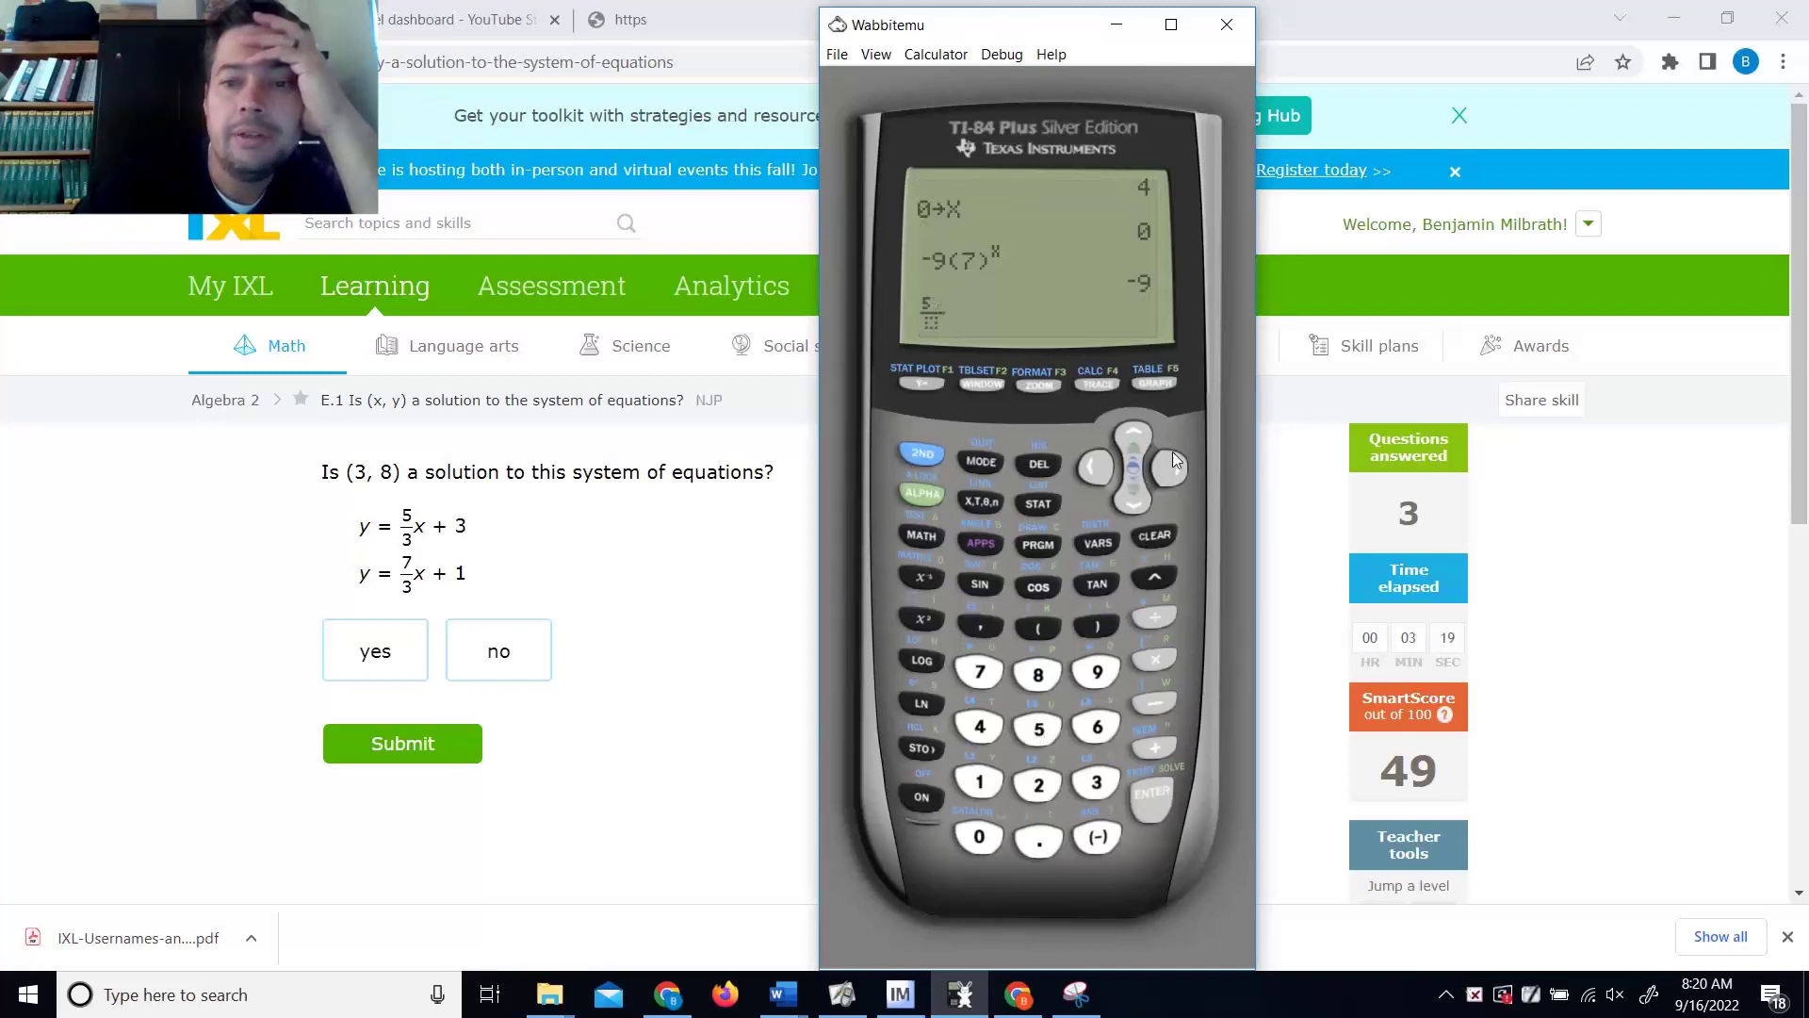
pyautogui.click(1136, 502)
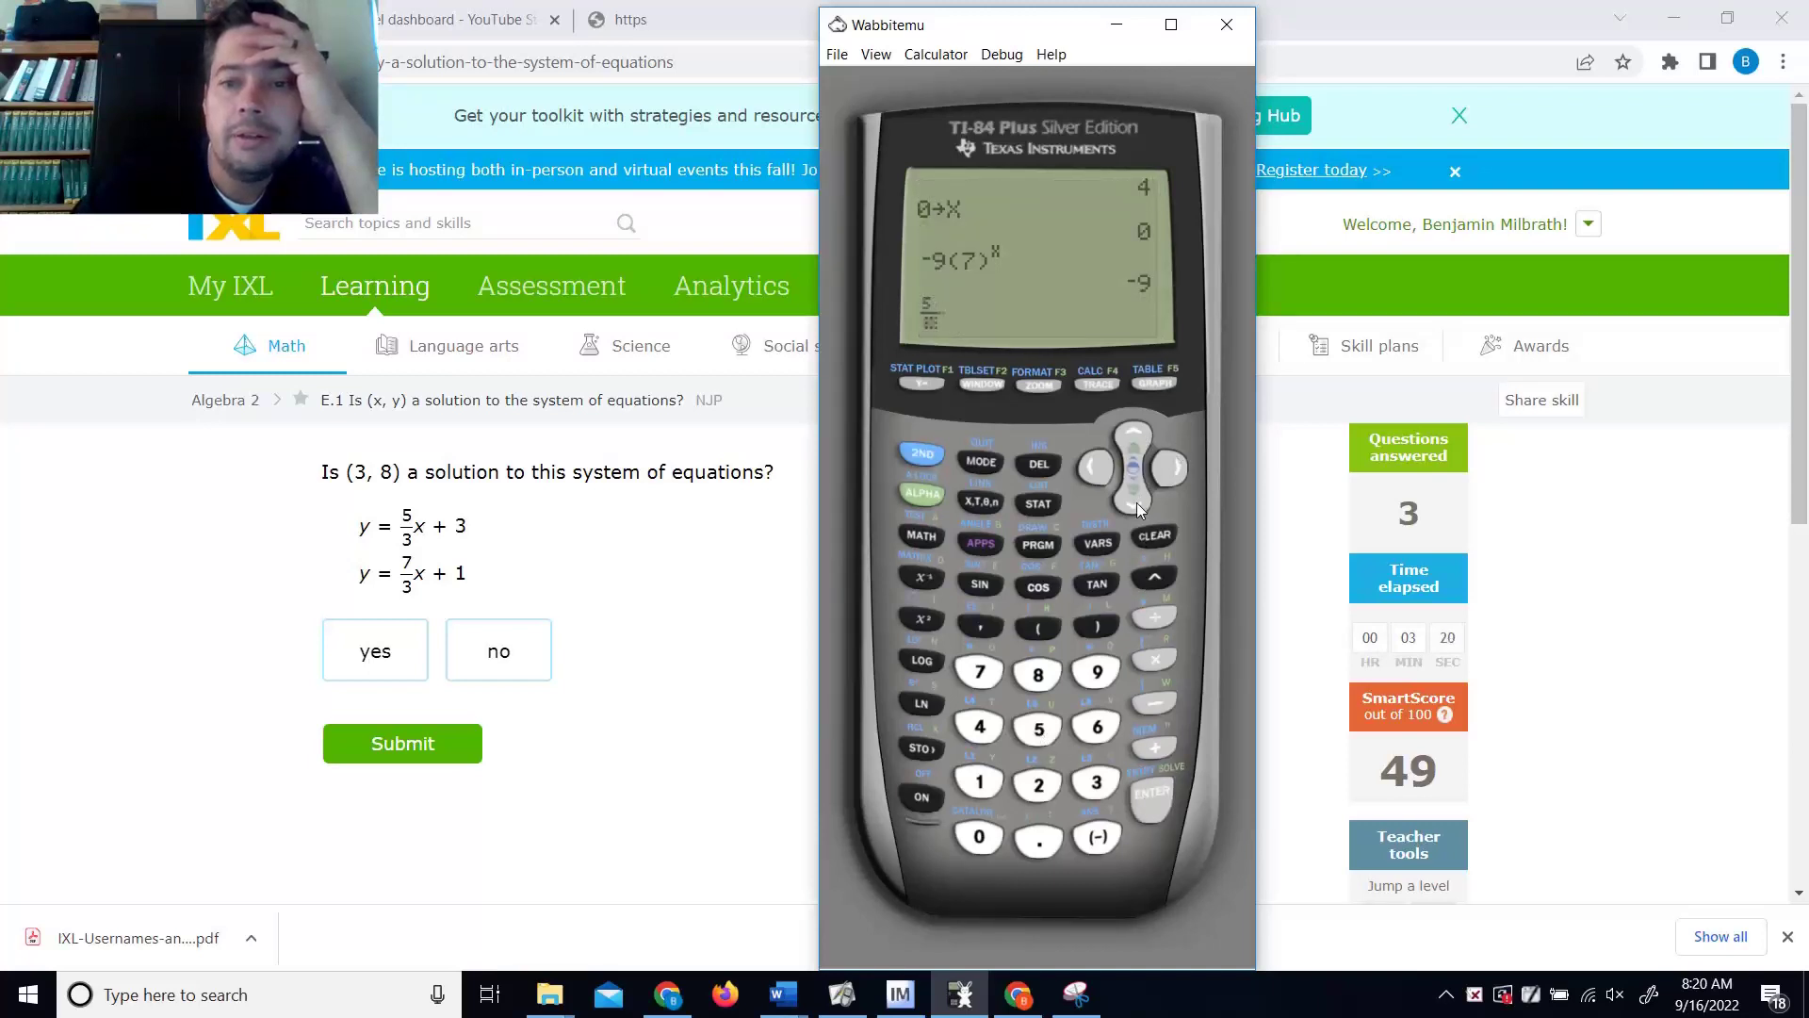
pyautogui.click(1094, 782)
pyautogui.click(1171, 469)
# Step: Complete 5/3(3)+3, correcting the mistyped 8 to 3, and evaluate it to 8
pyautogui.click(1035, 633)
pyautogui.click(1039, 674)
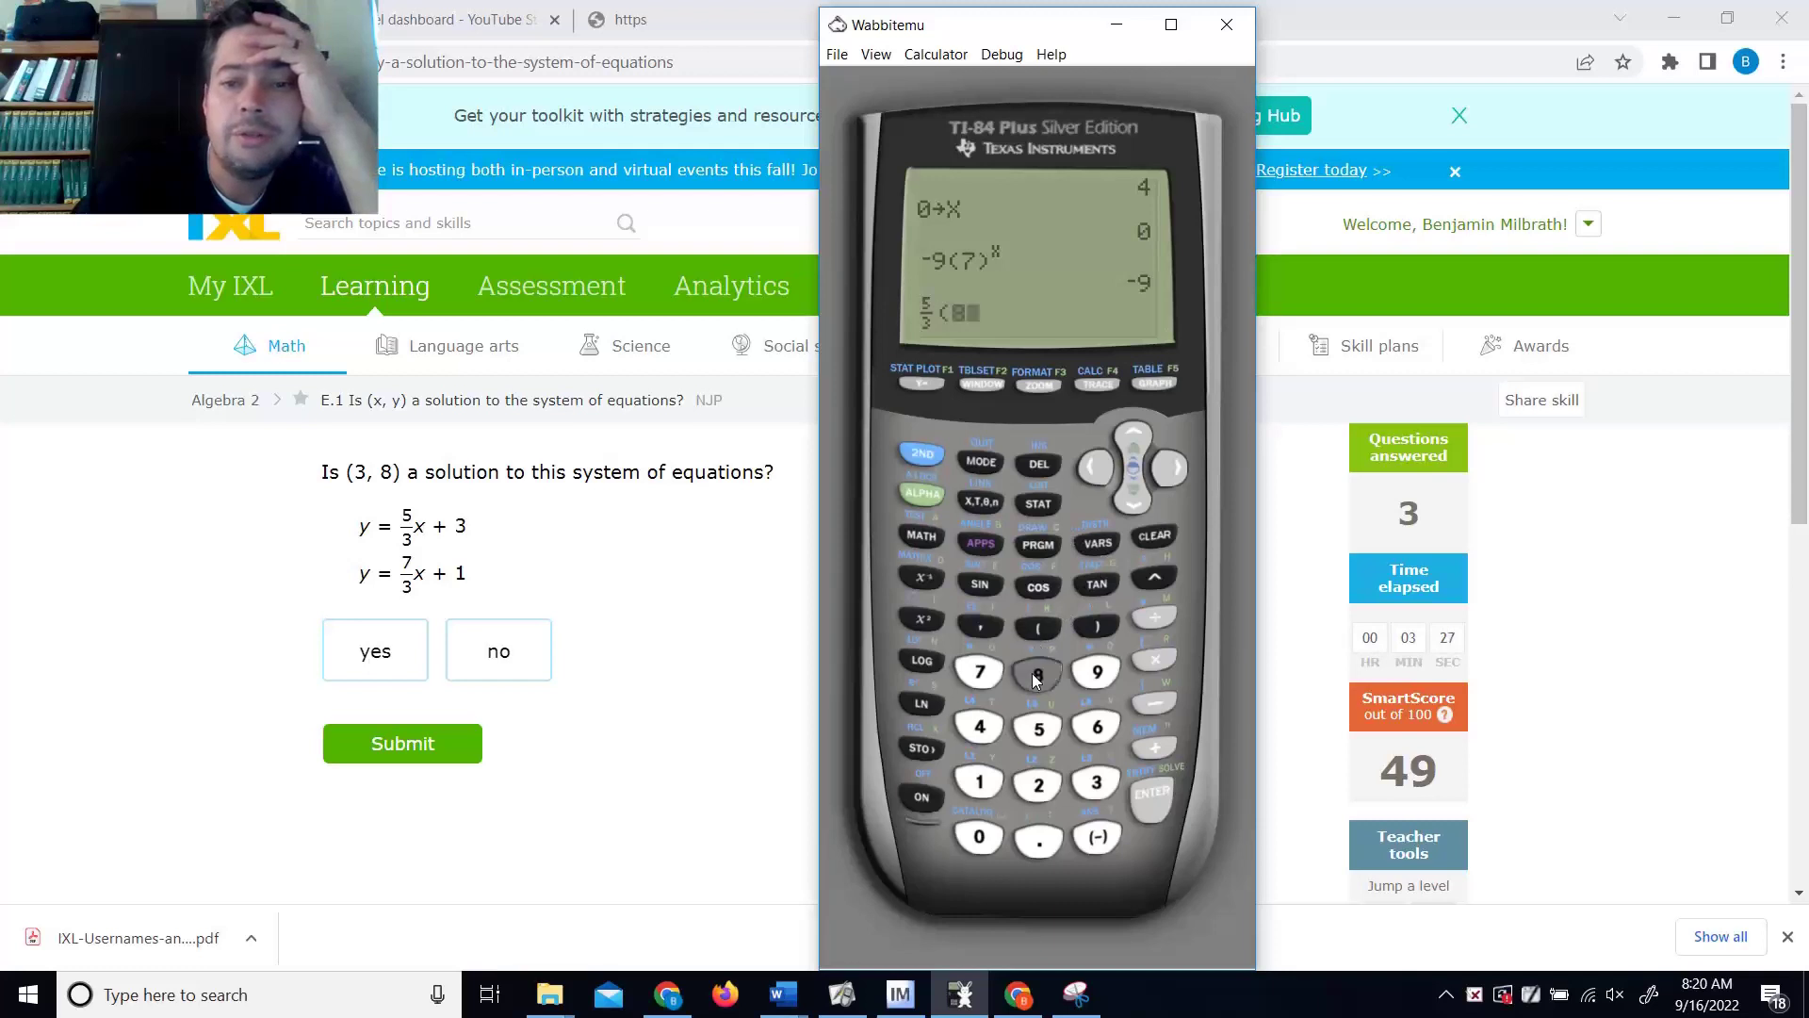
pyautogui.click(1095, 628)
pyautogui.click(1155, 748)
pyautogui.click(1096, 783)
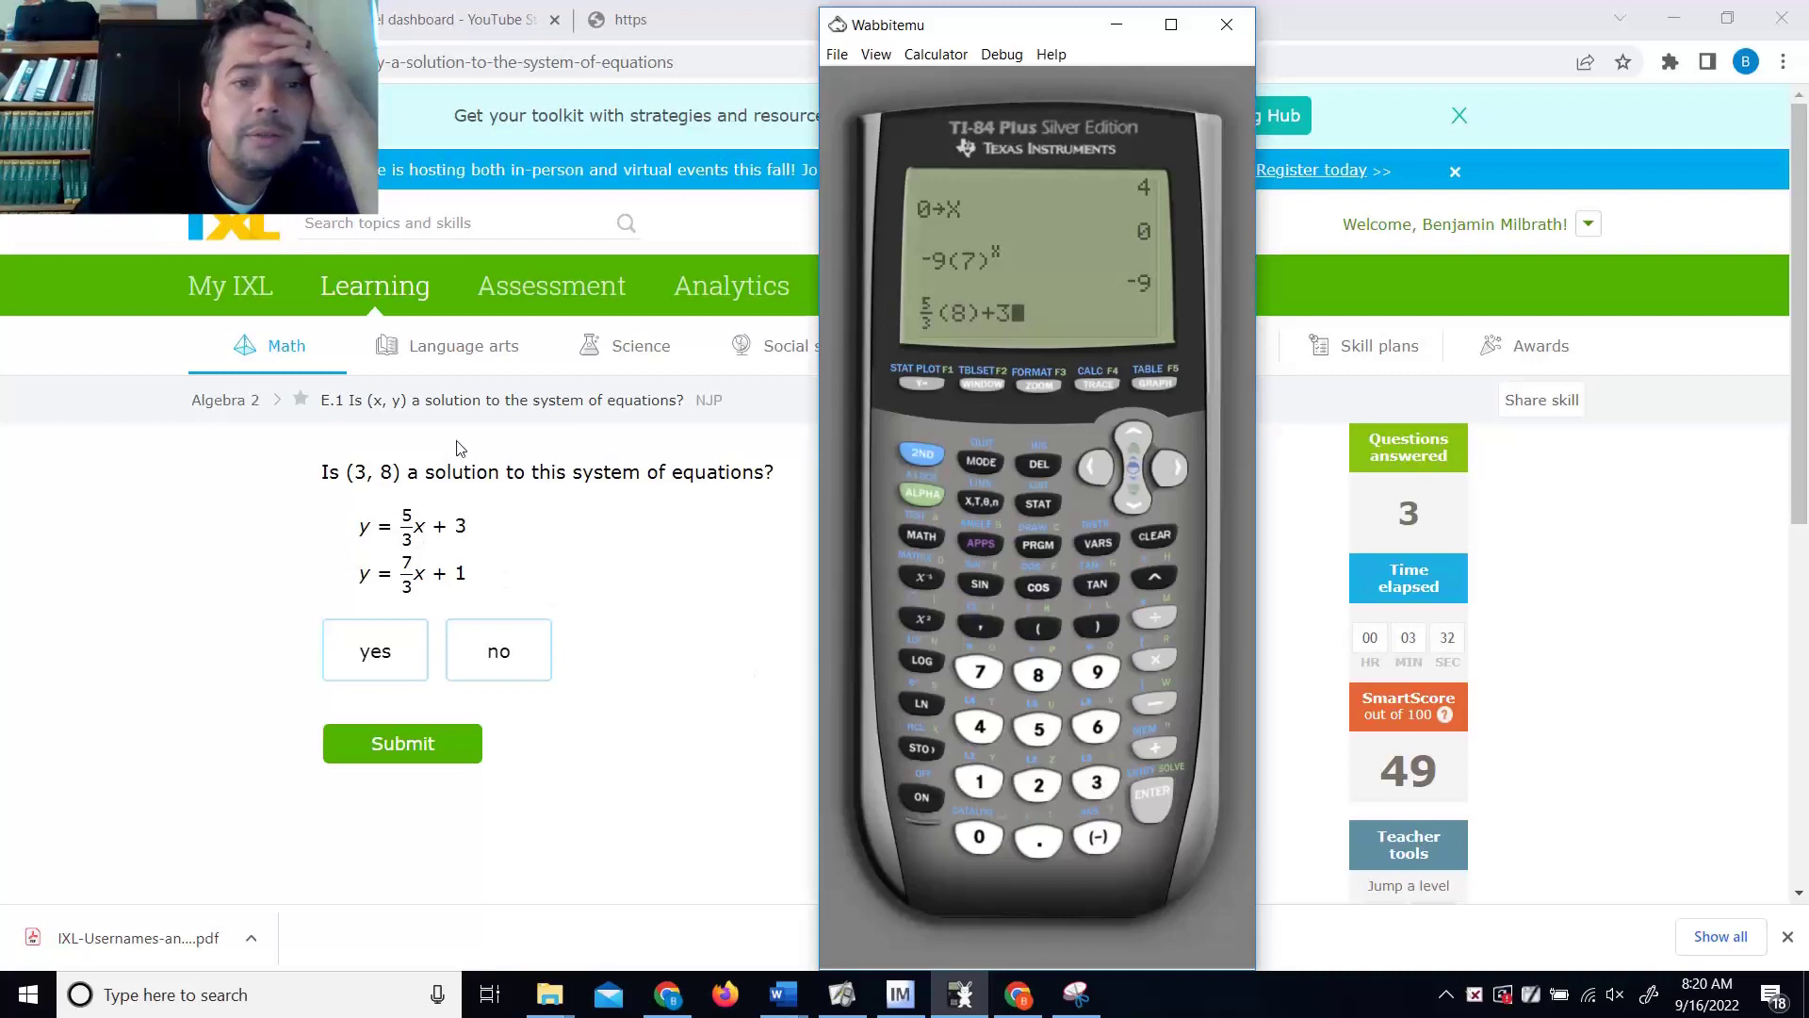
pyautogui.click(1104, 466)
pyautogui.click(1104, 467)
pyautogui.click(1105, 466)
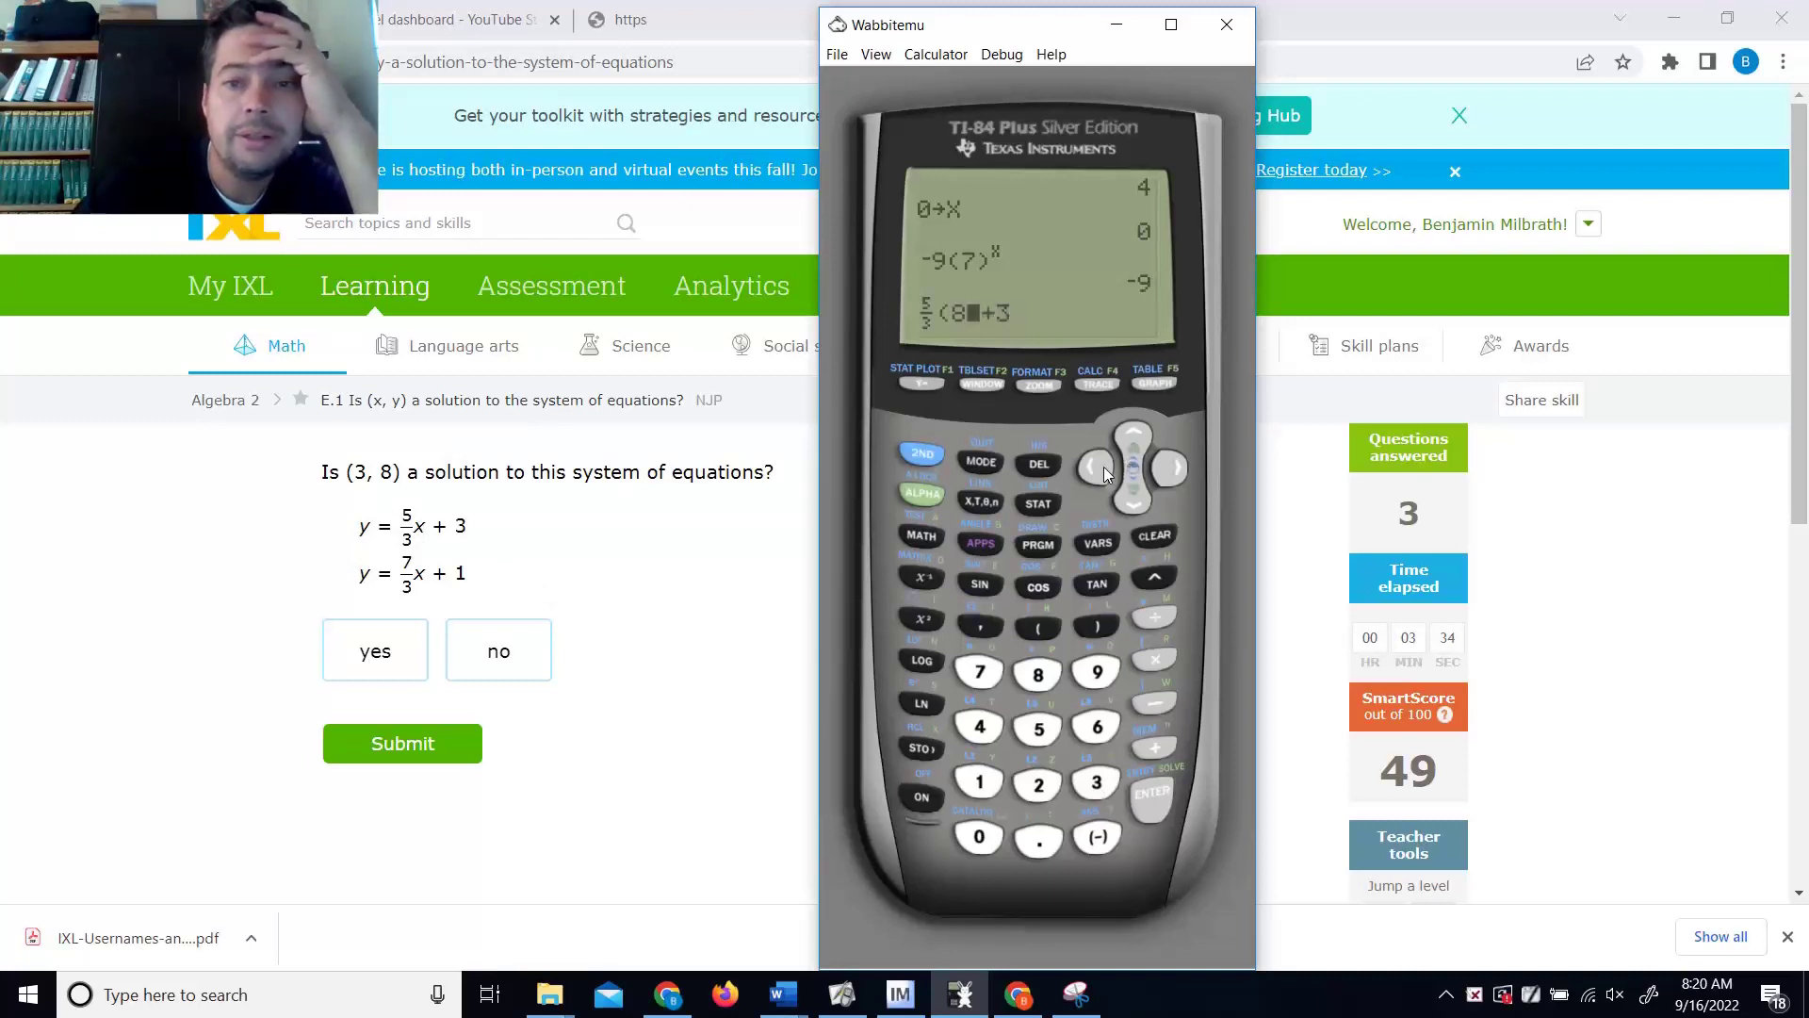
pyautogui.click(1104, 466)
pyautogui.click(1096, 782)
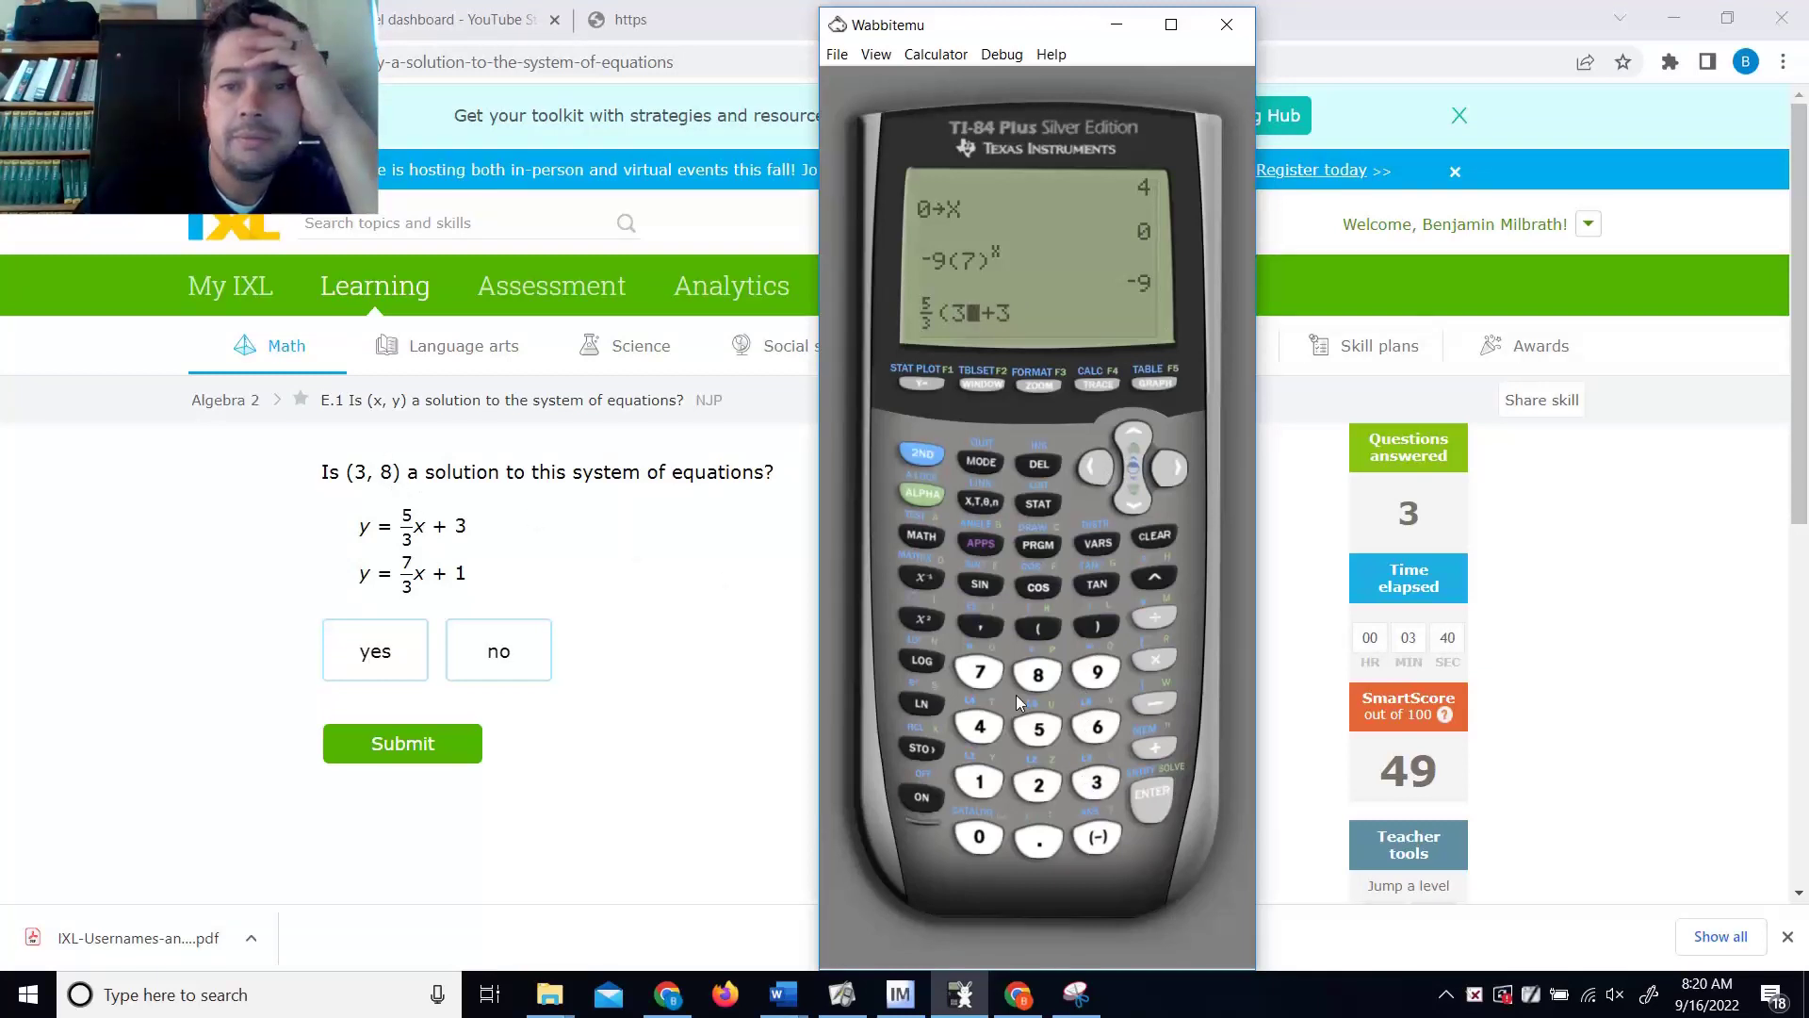
pyautogui.click(1147, 790)
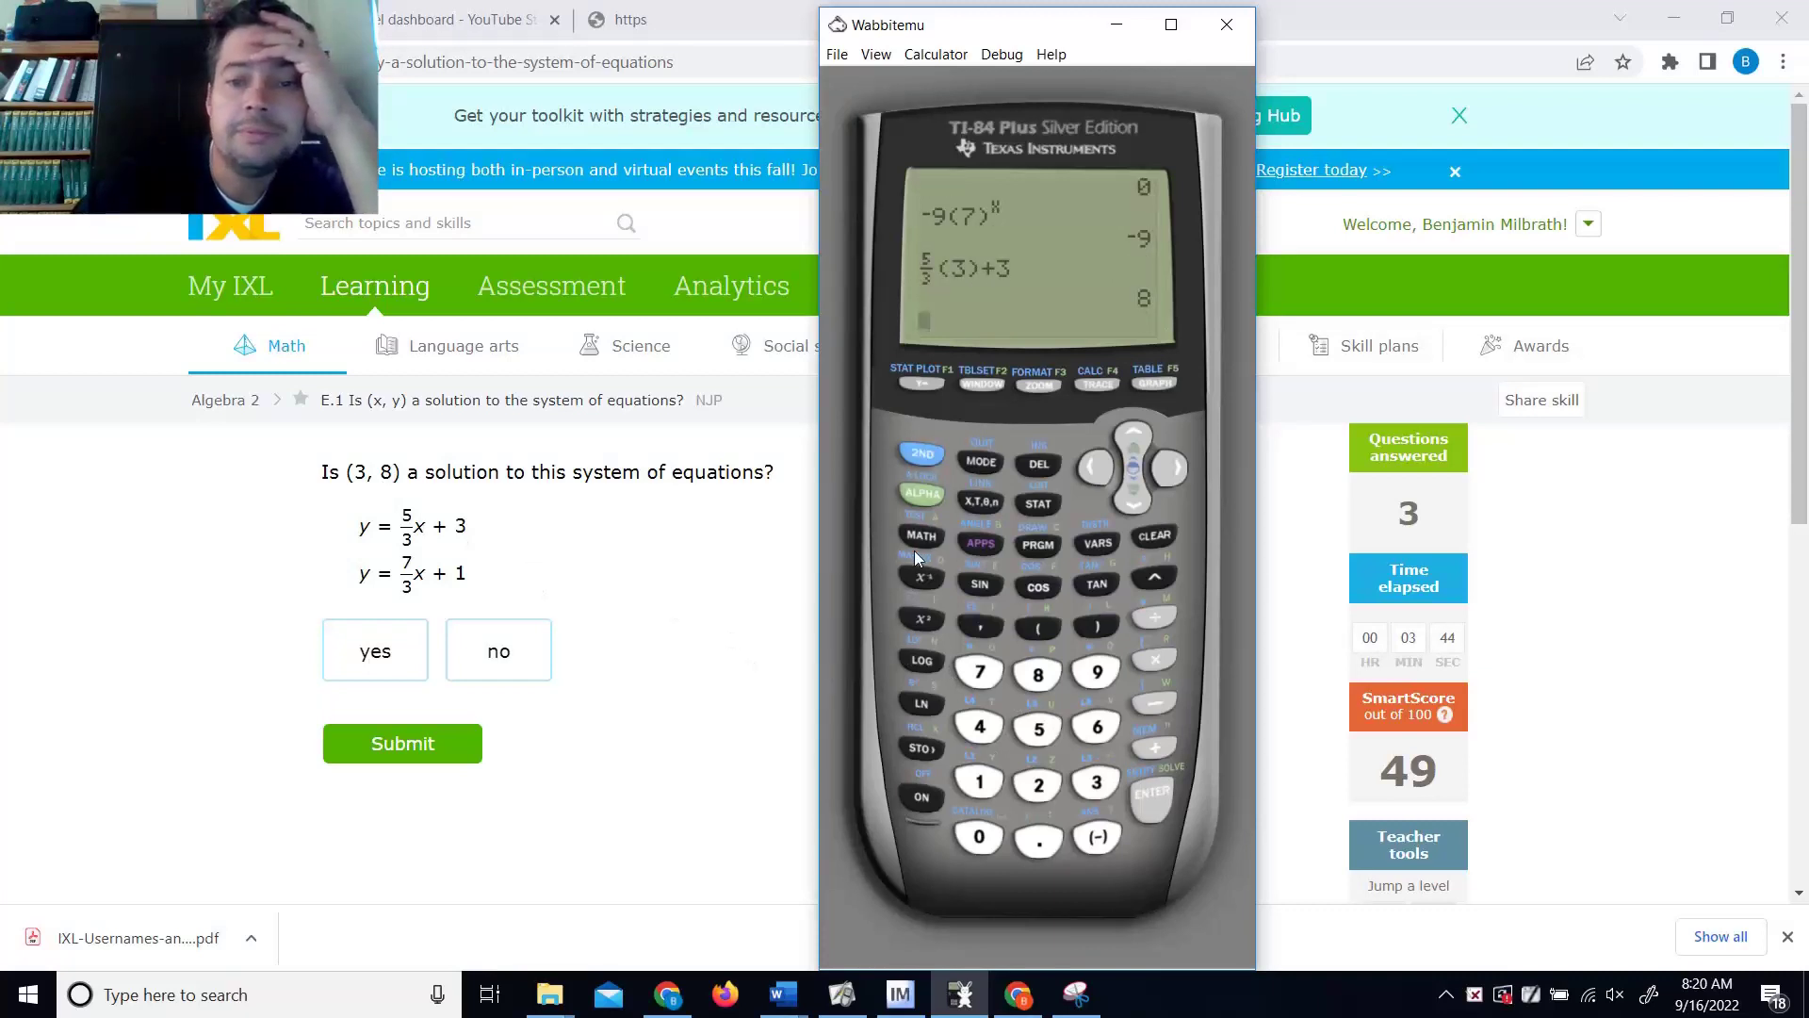
# Step: Store 3 into X on the TI-84
pyautogui.click(1094, 786)
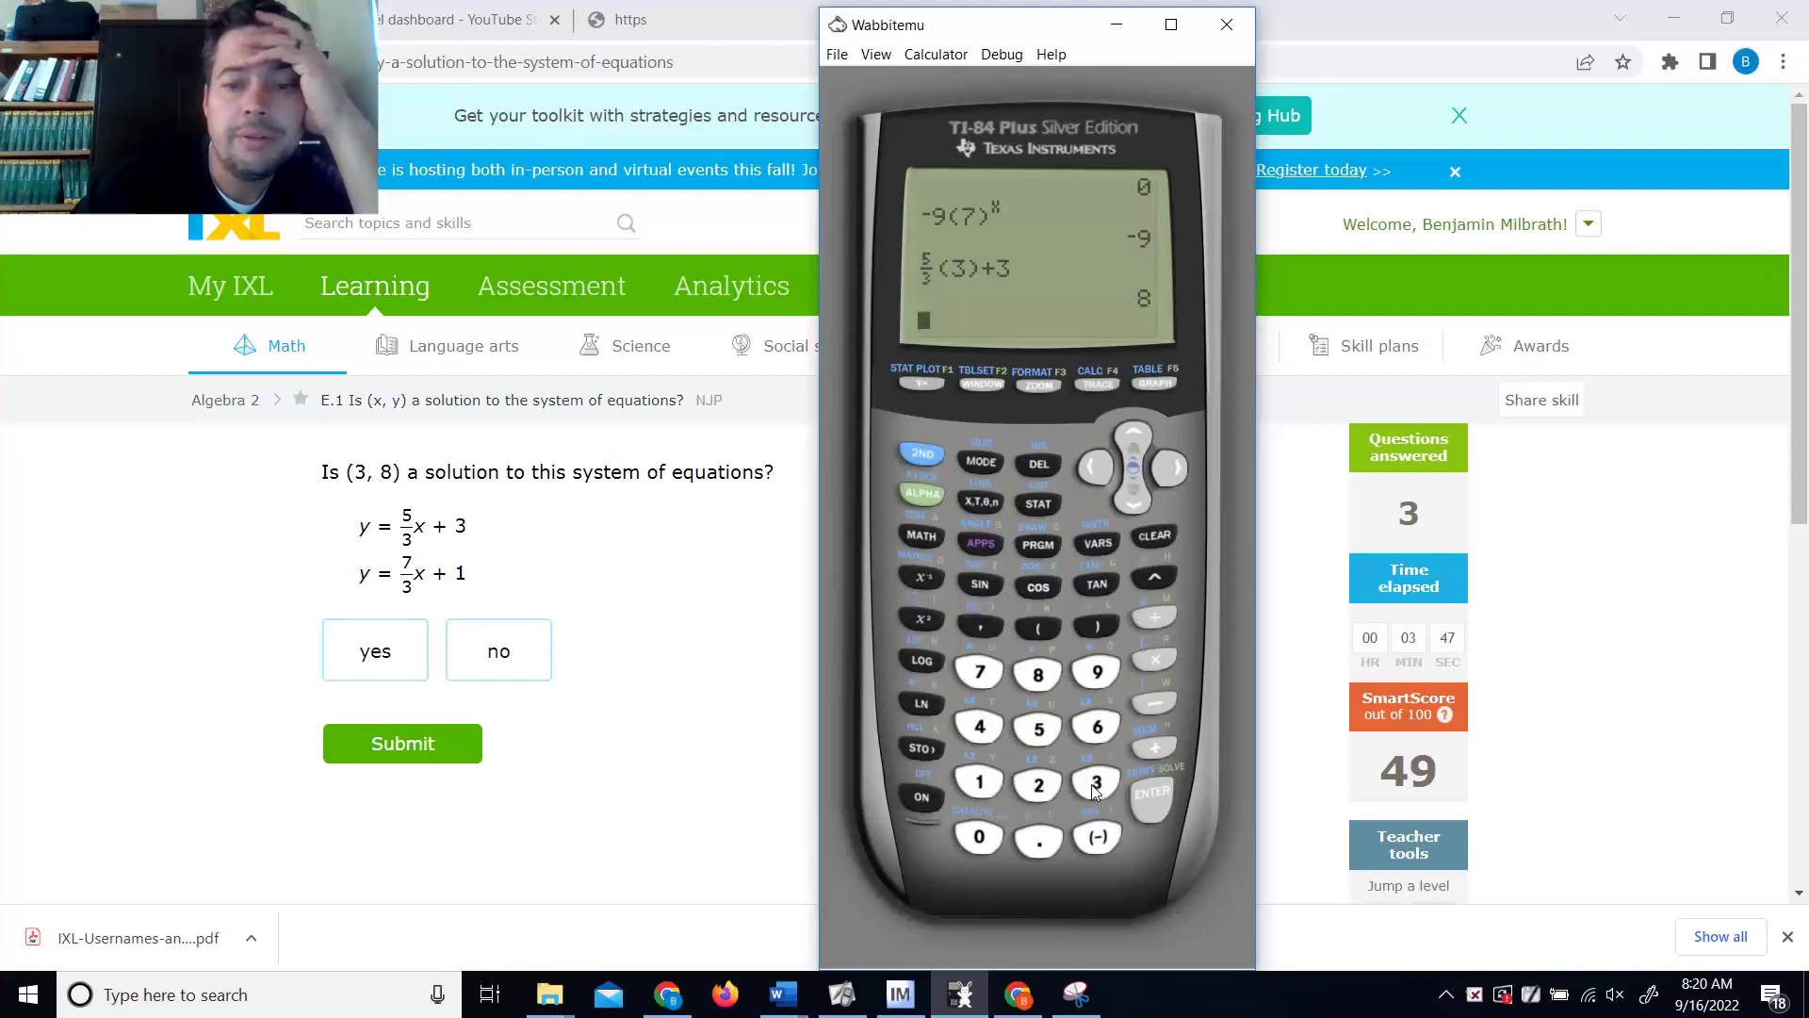
pyautogui.click(937, 754)
pyautogui.click(979, 504)
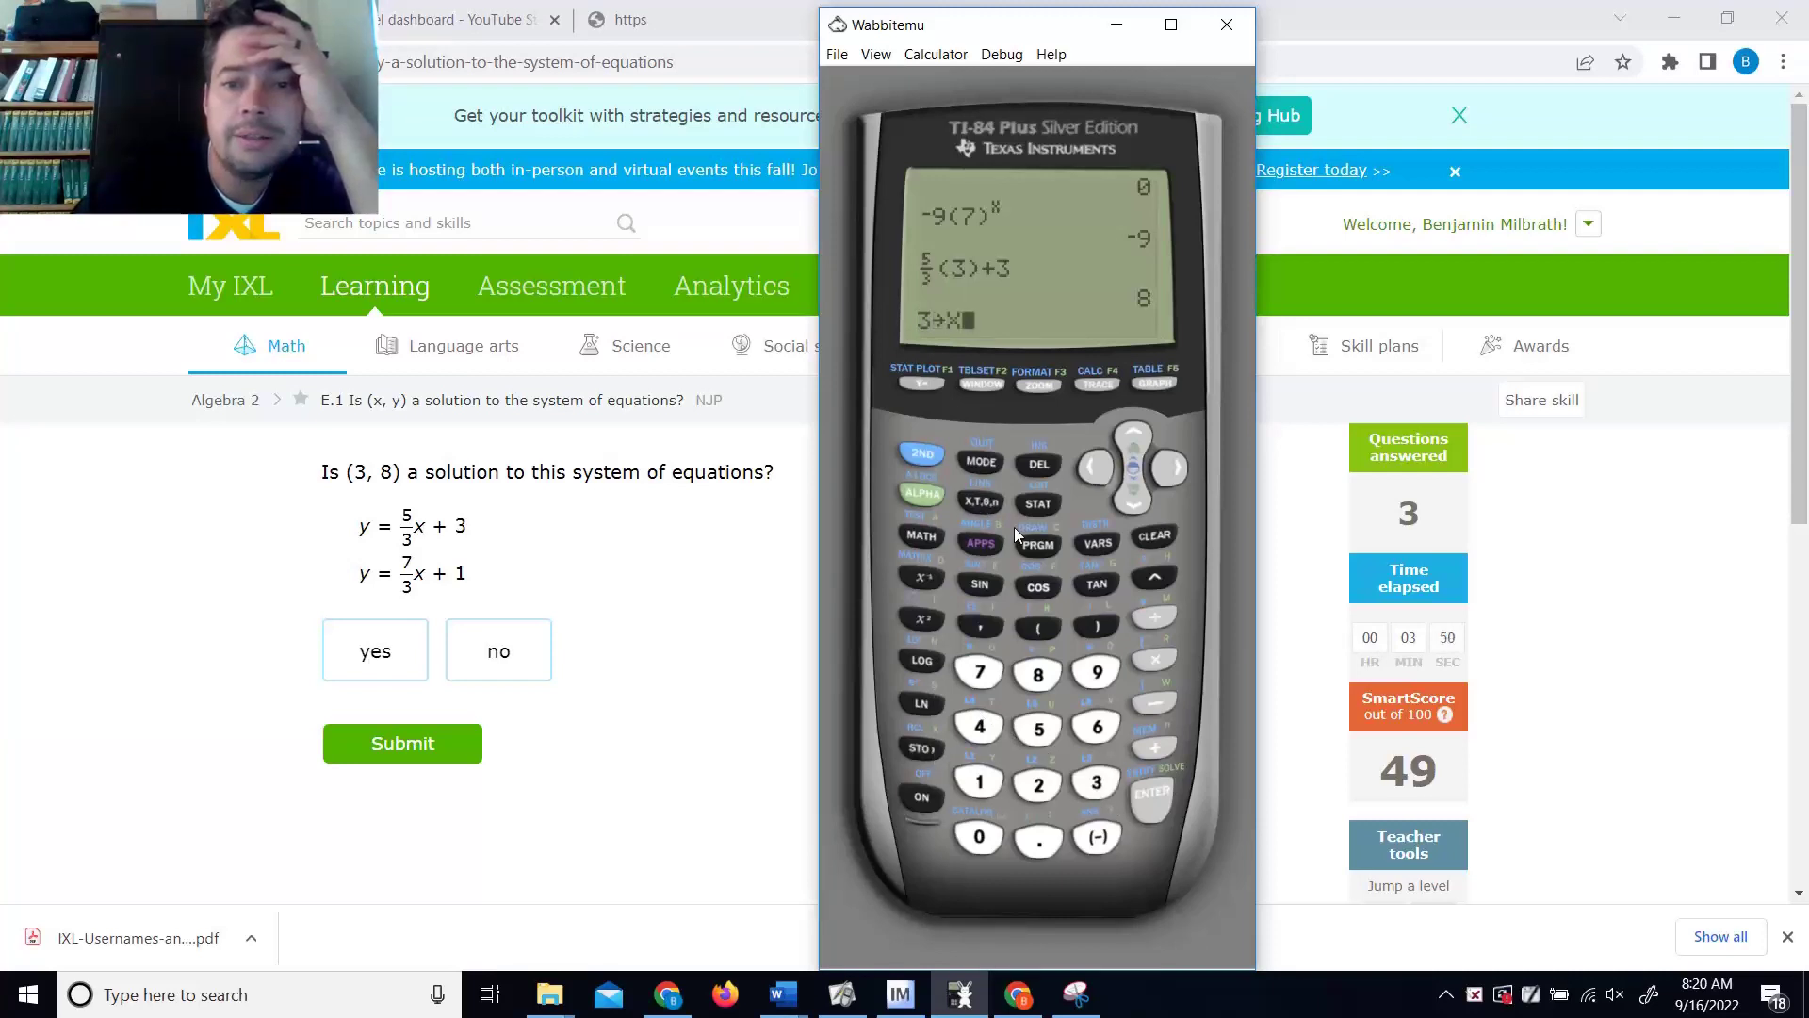
pyautogui.click(1165, 797)
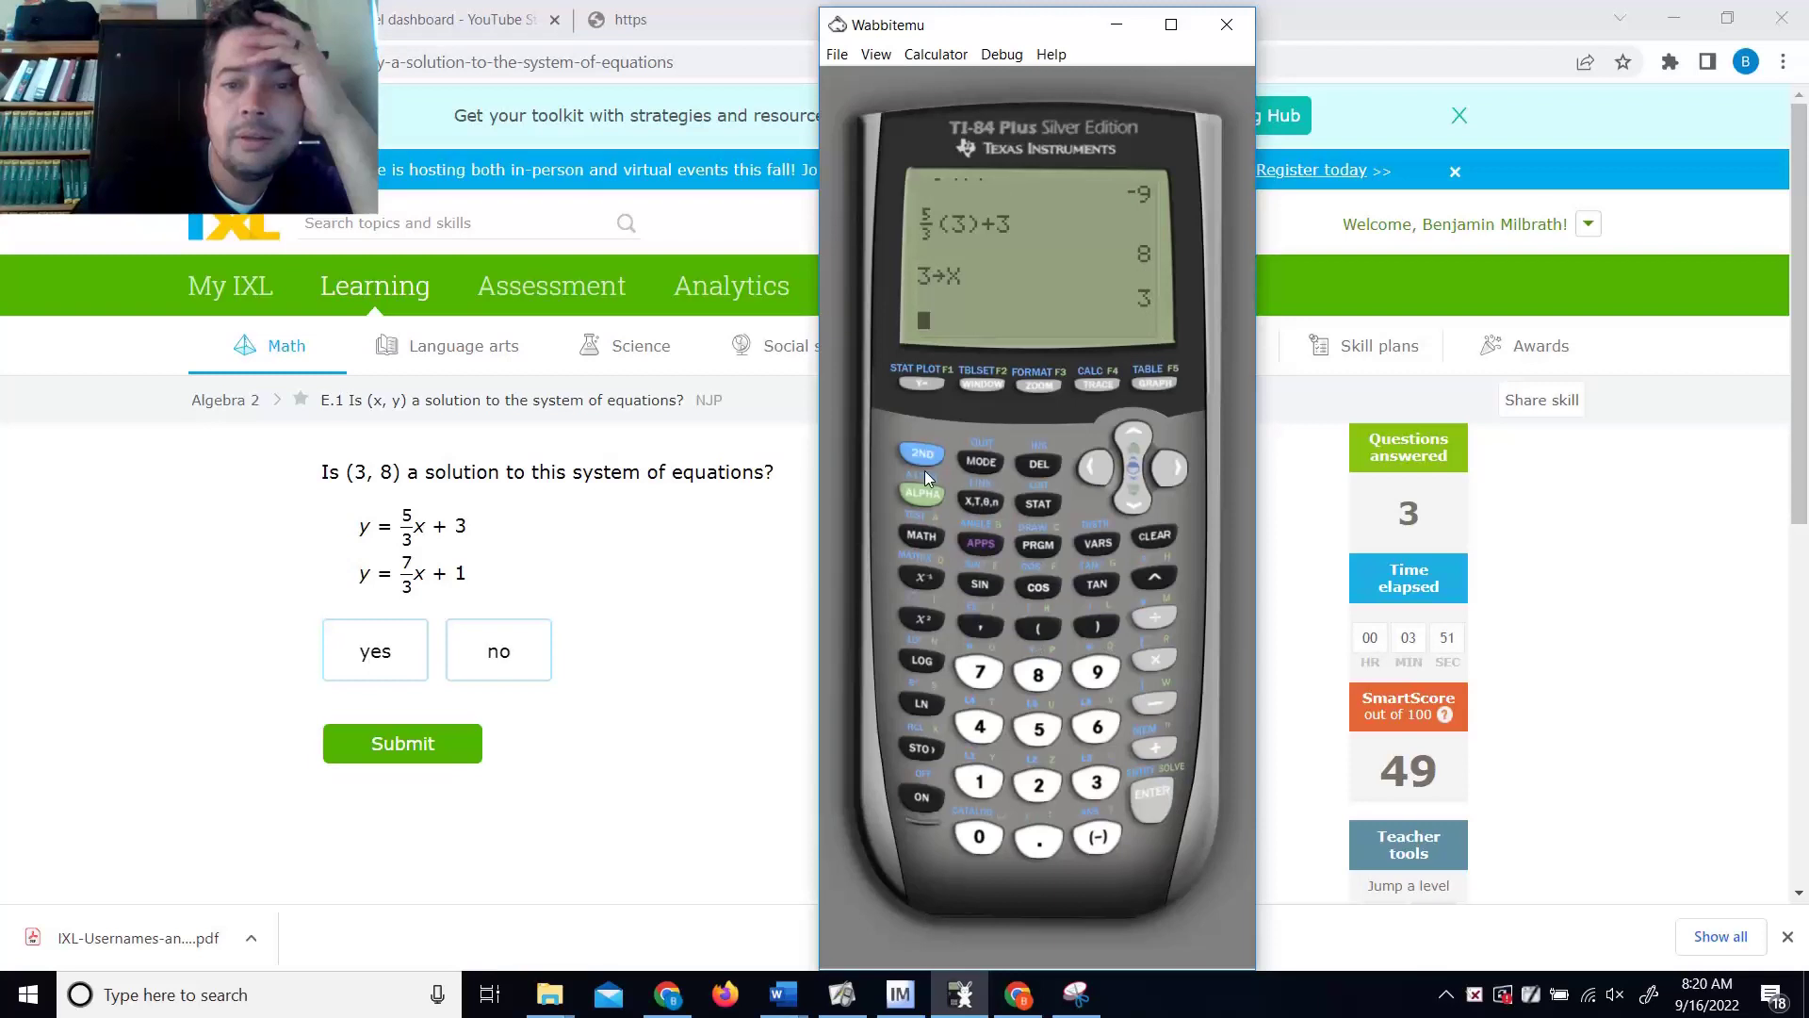
# Step: Enter 7/3X+1 with the n/d fraction template and evaluate it to 8
pyautogui.click(919, 537)
pyautogui.click(1183, 462)
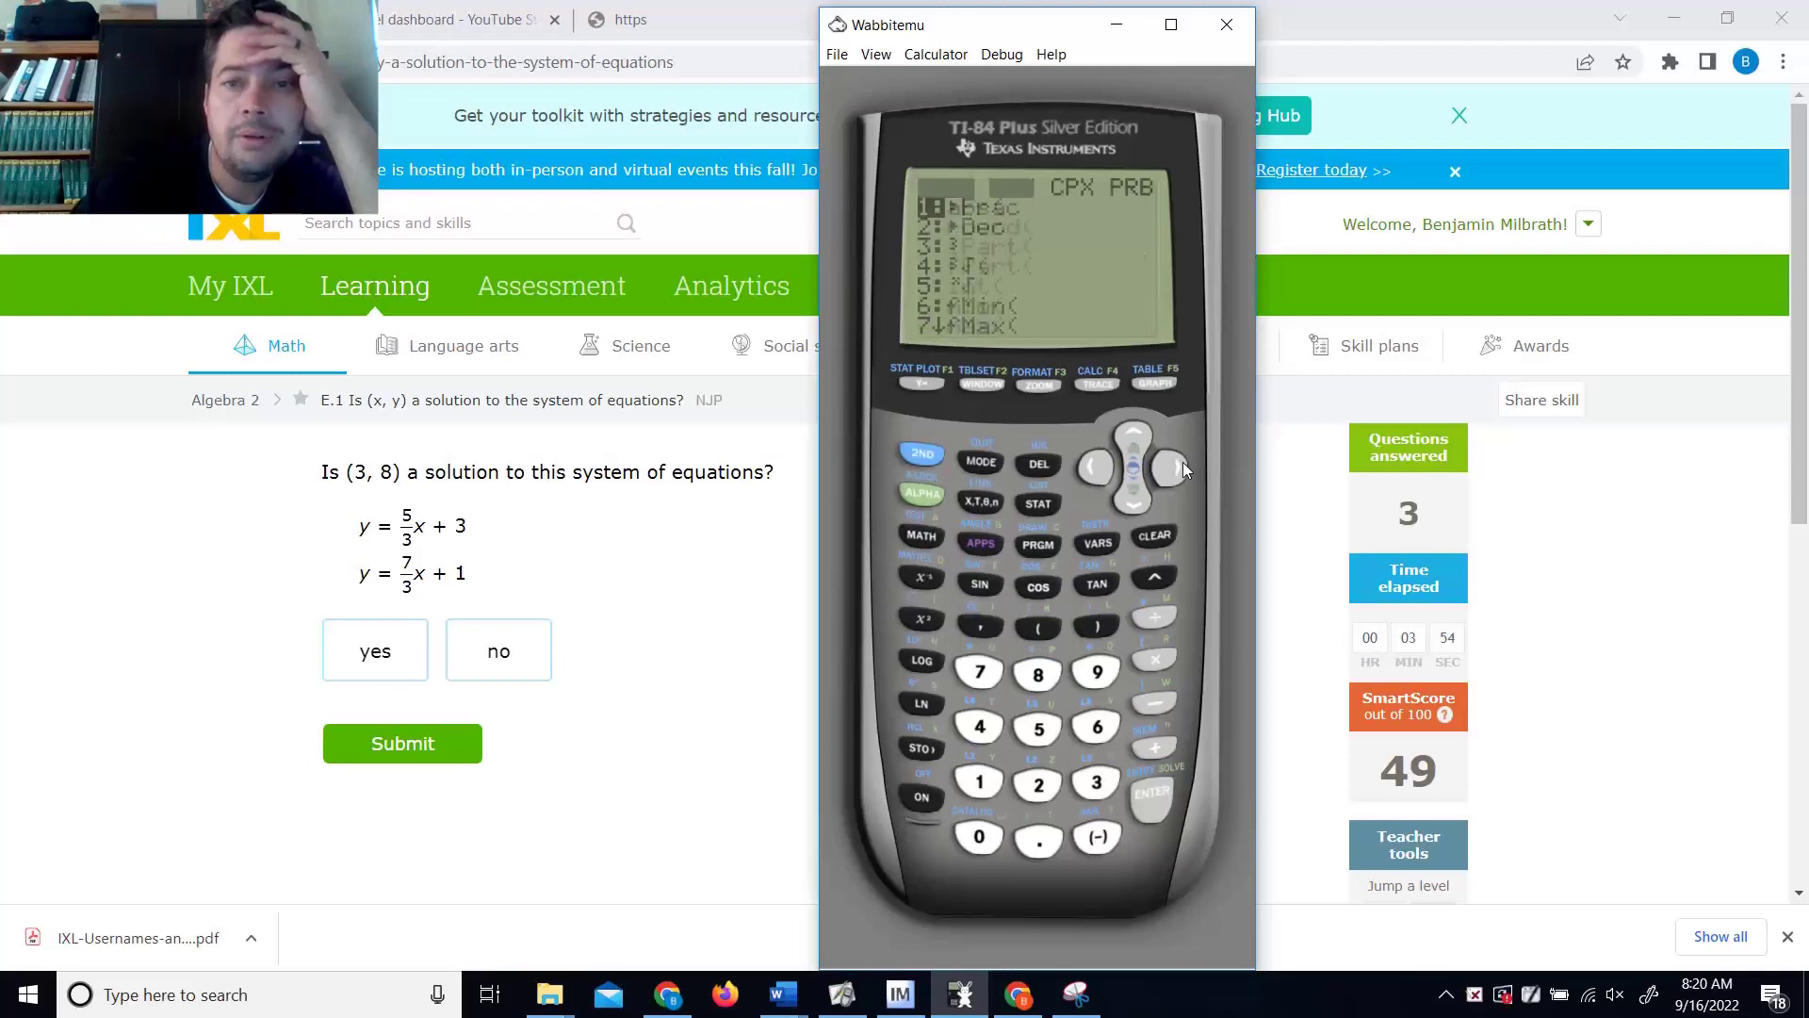
pyautogui.click(1138, 432)
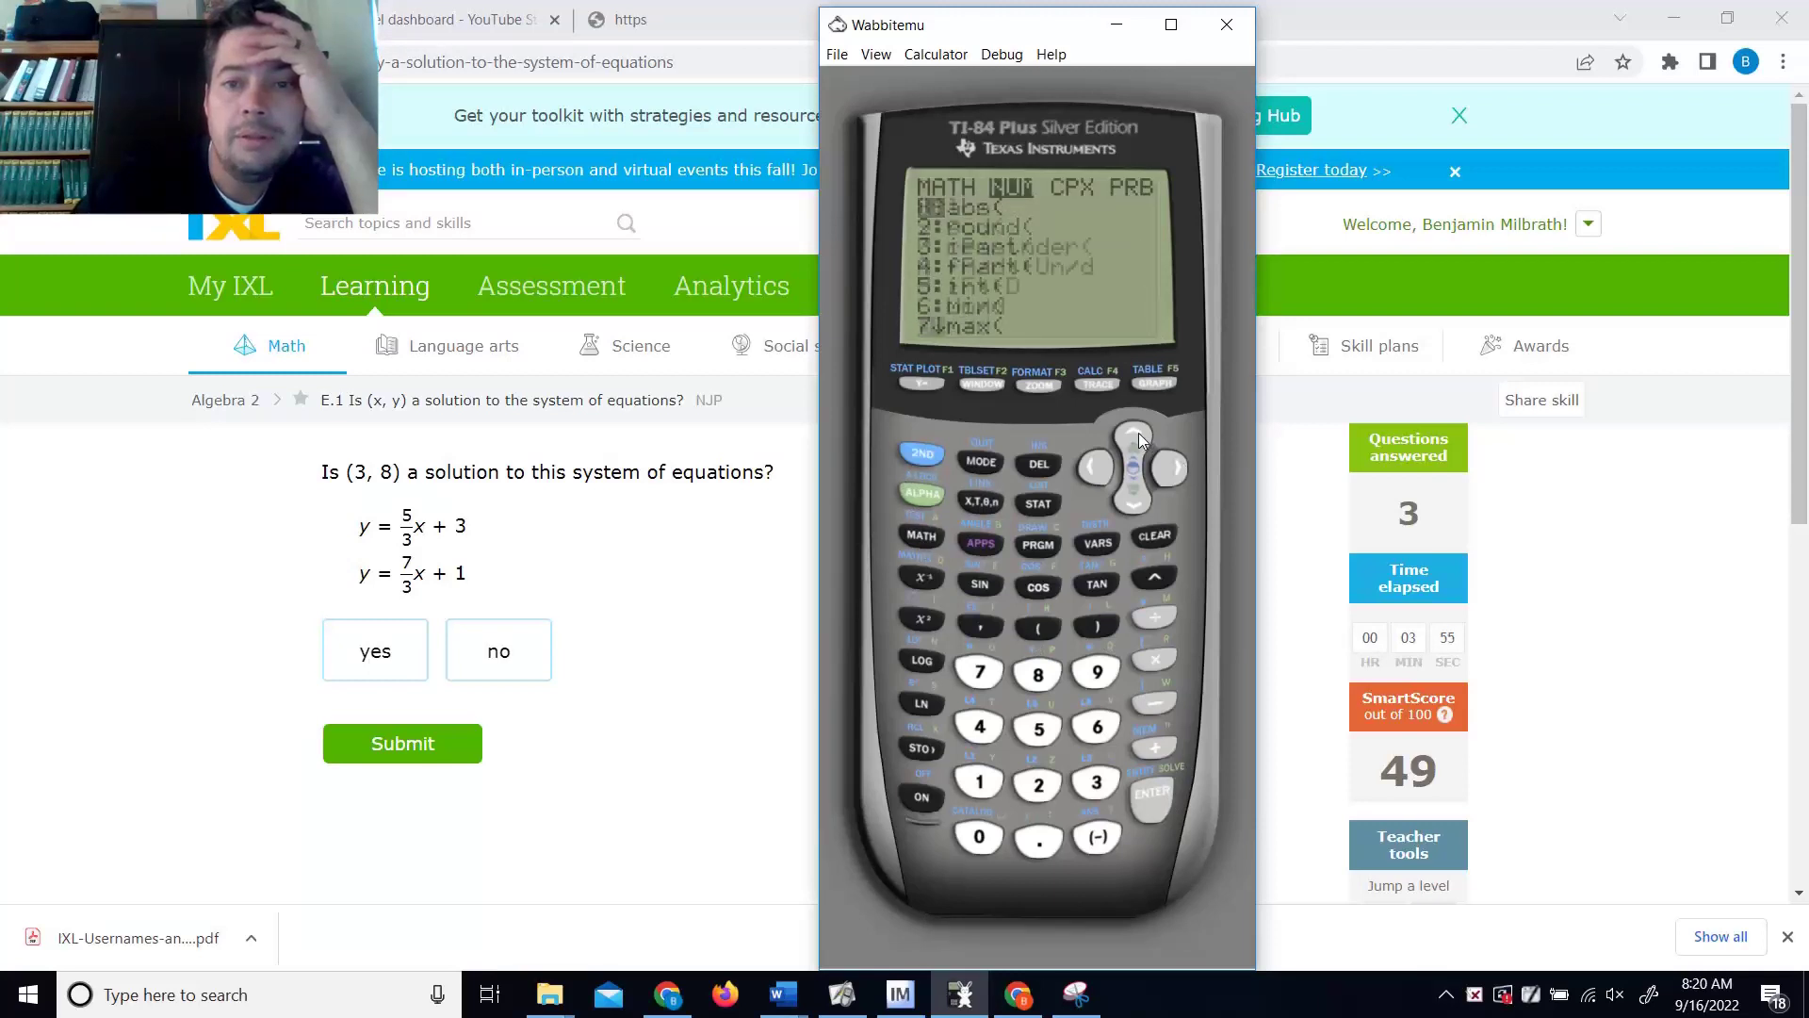
pyautogui.click(1150, 805)
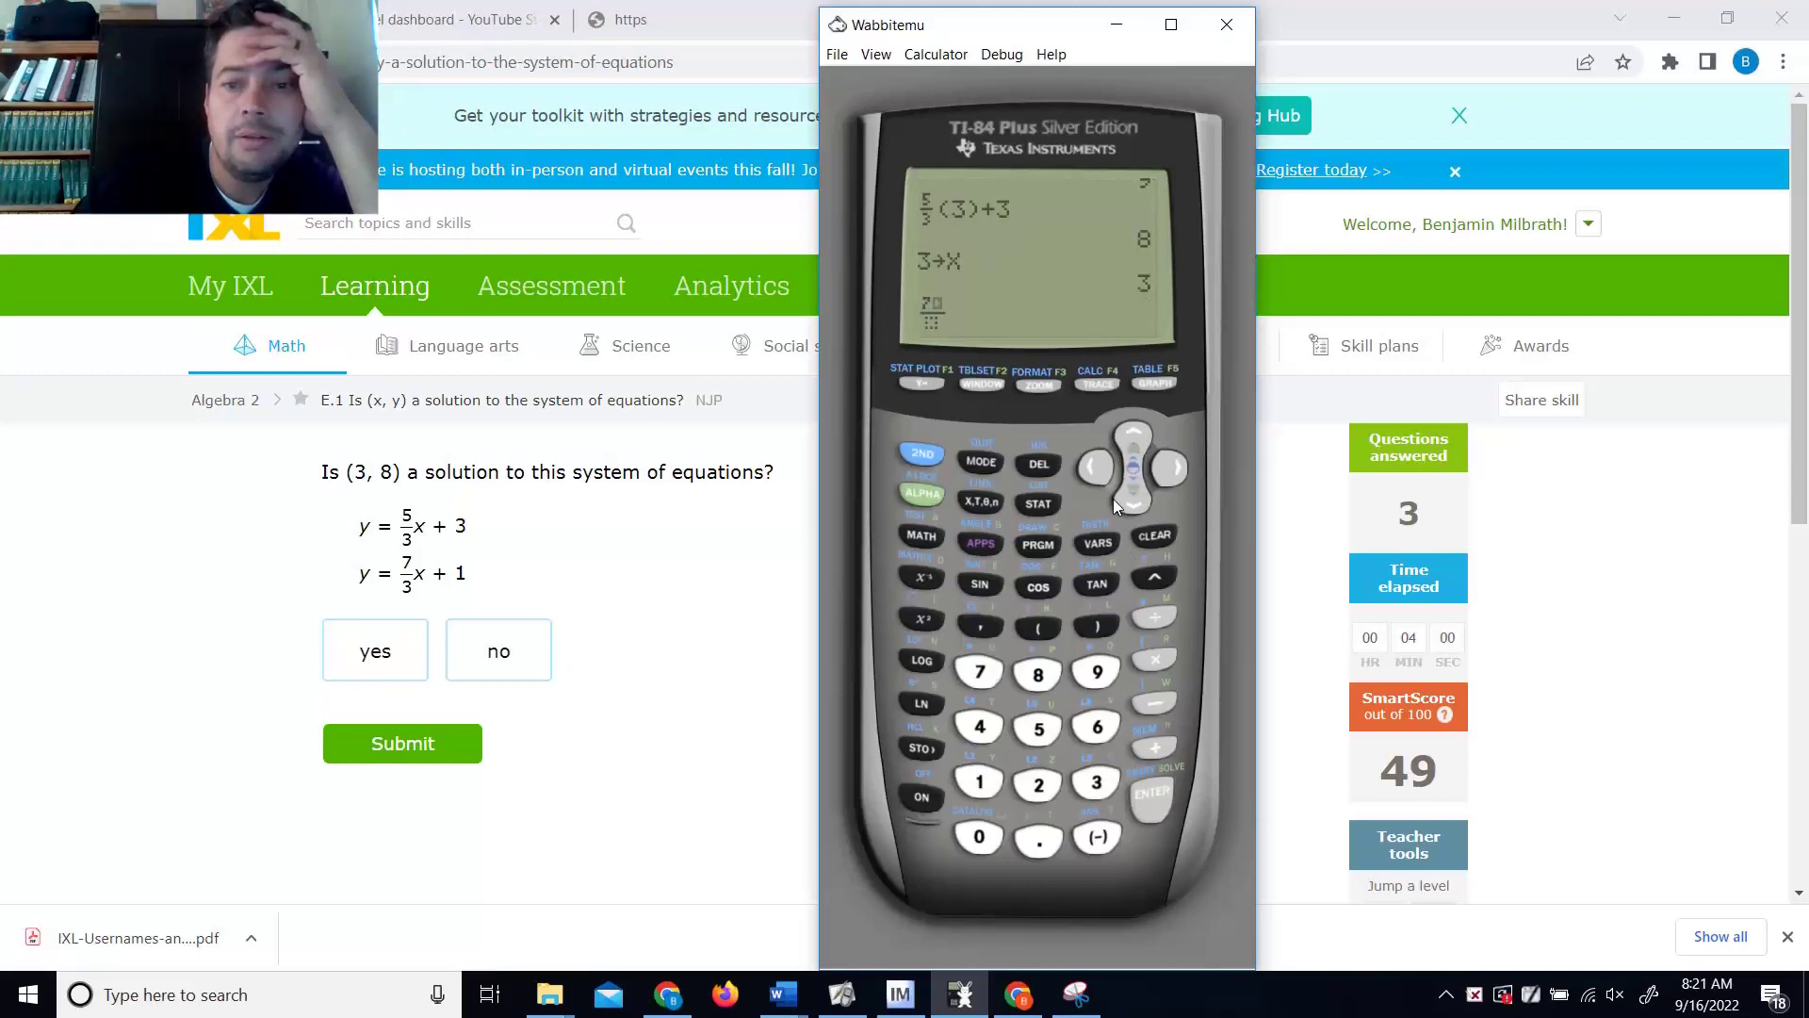
pyautogui.click(1118, 499)
pyautogui.click(1099, 784)
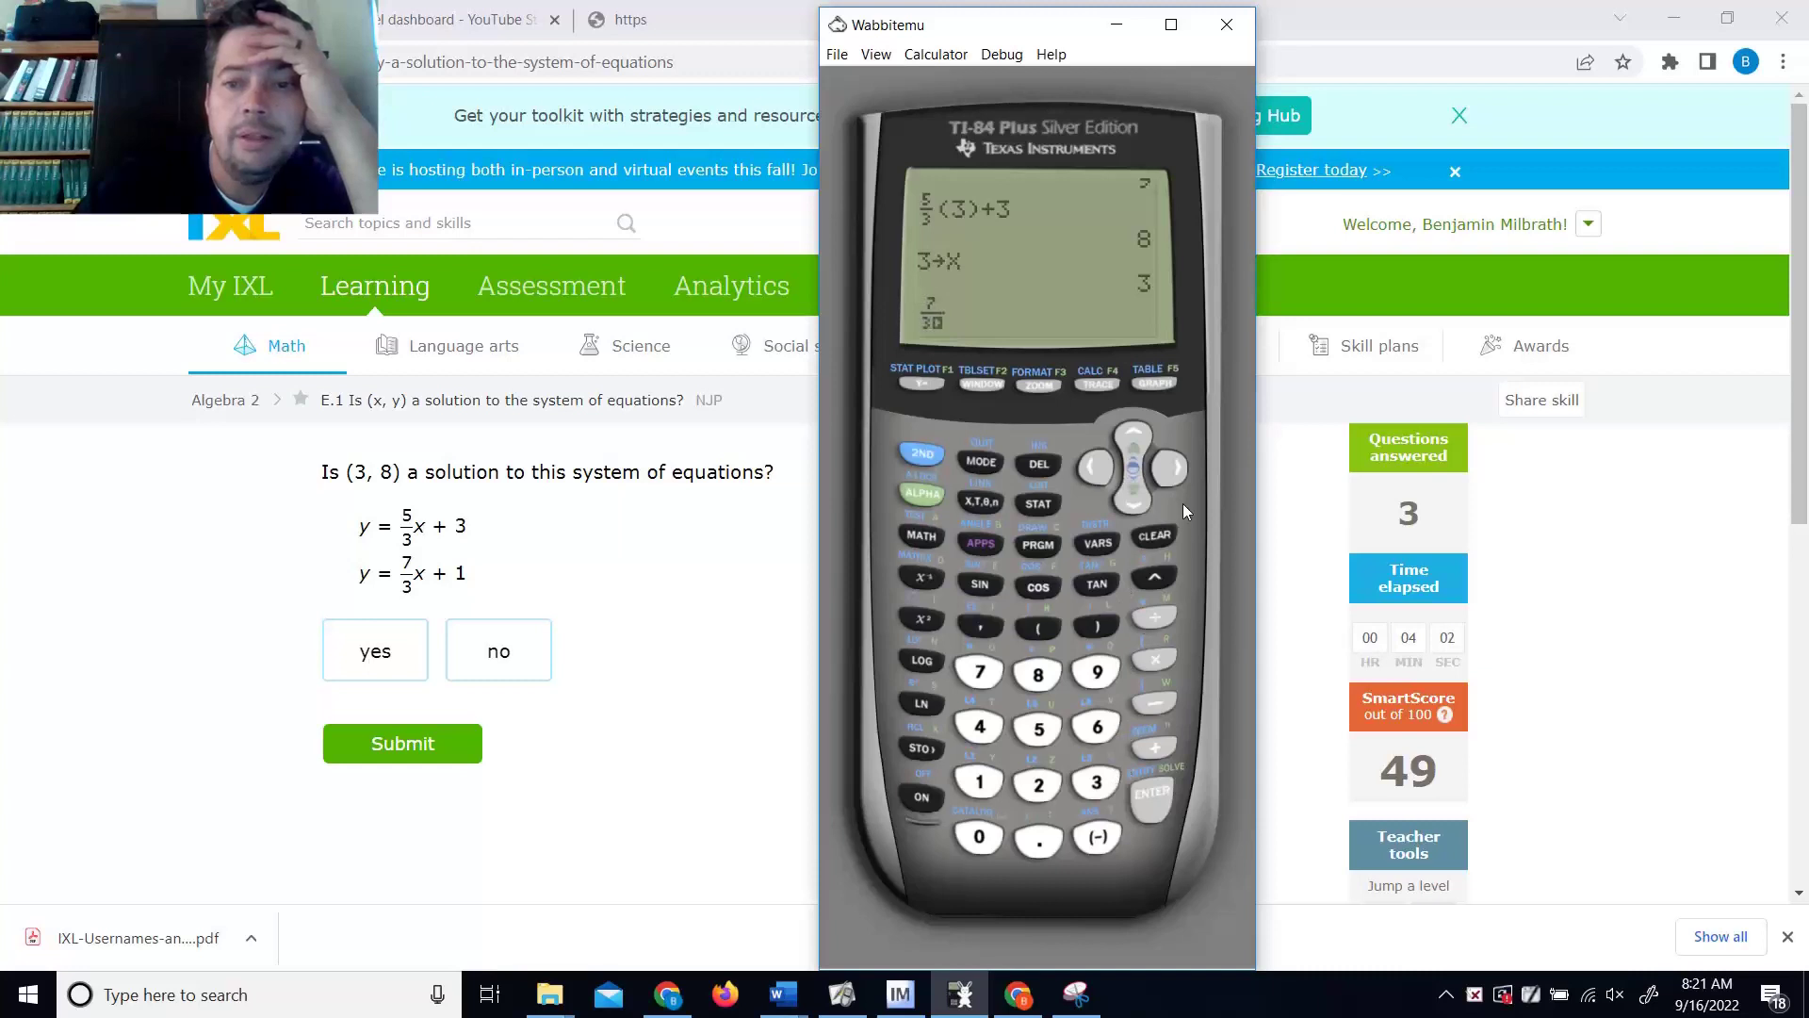
pyautogui.click(1177, 471)
pyautogui.click(982, 499)
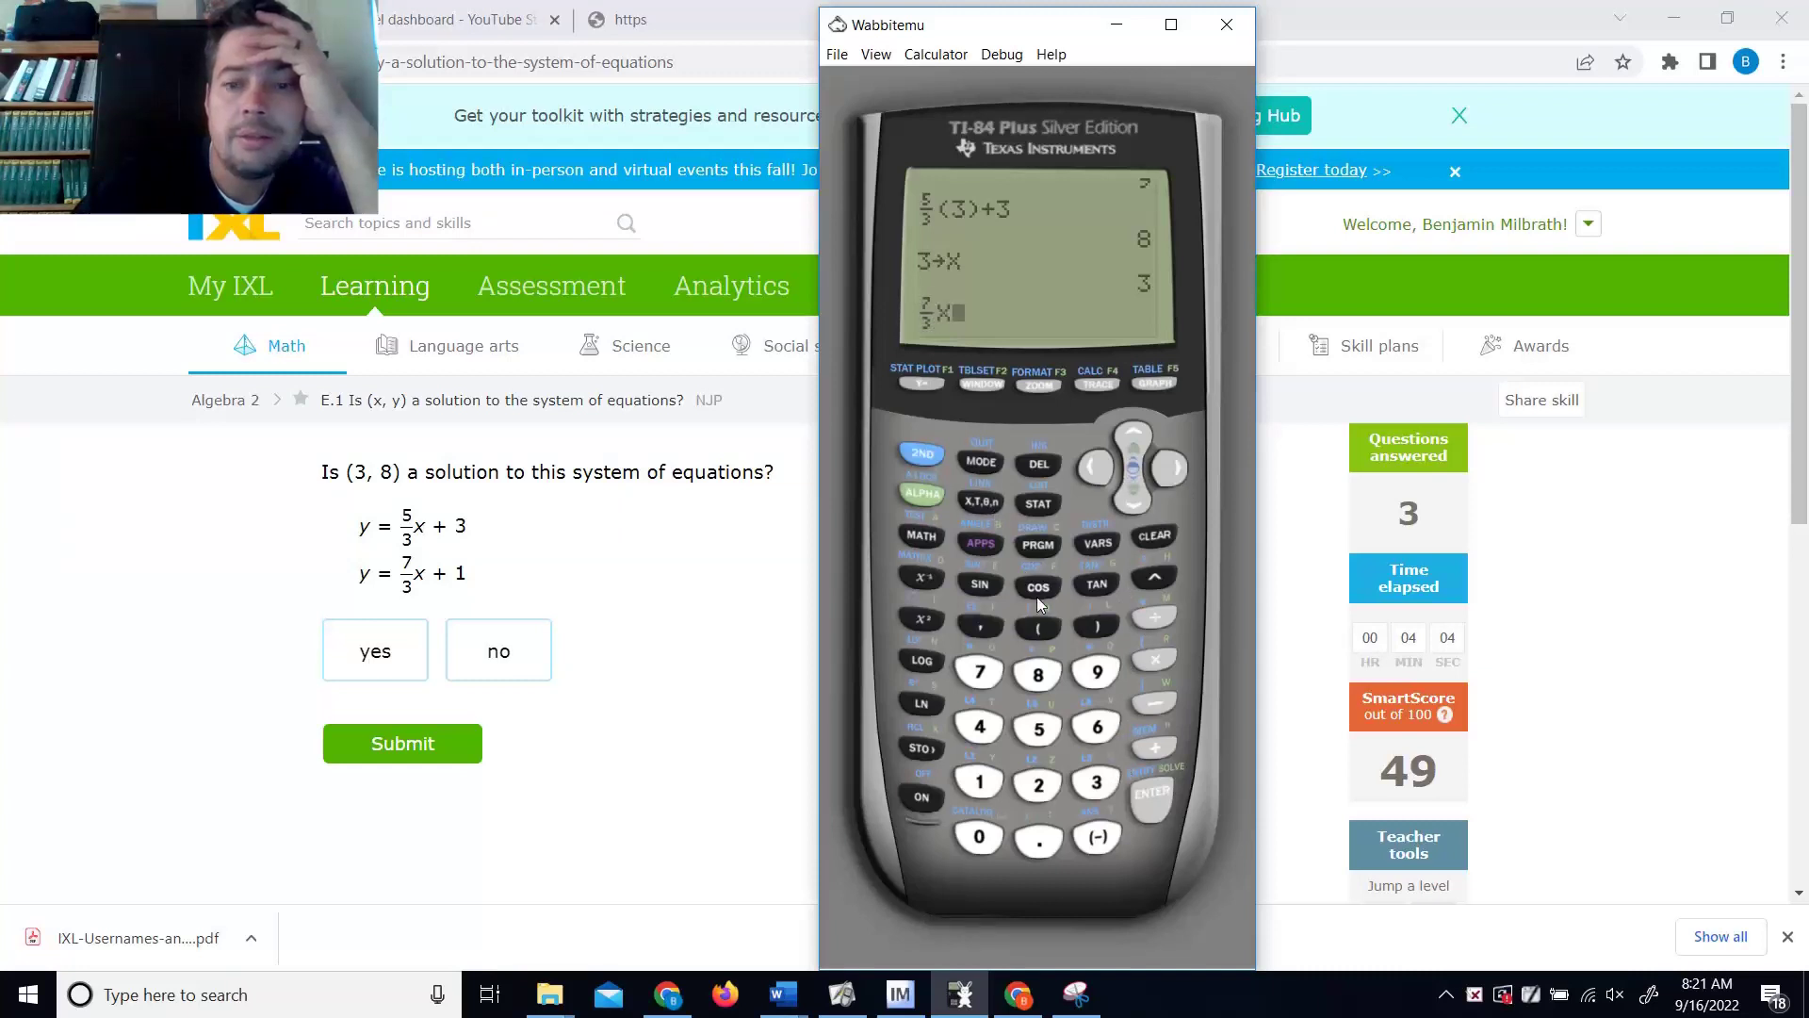
pyautogui.click(1155, 748)
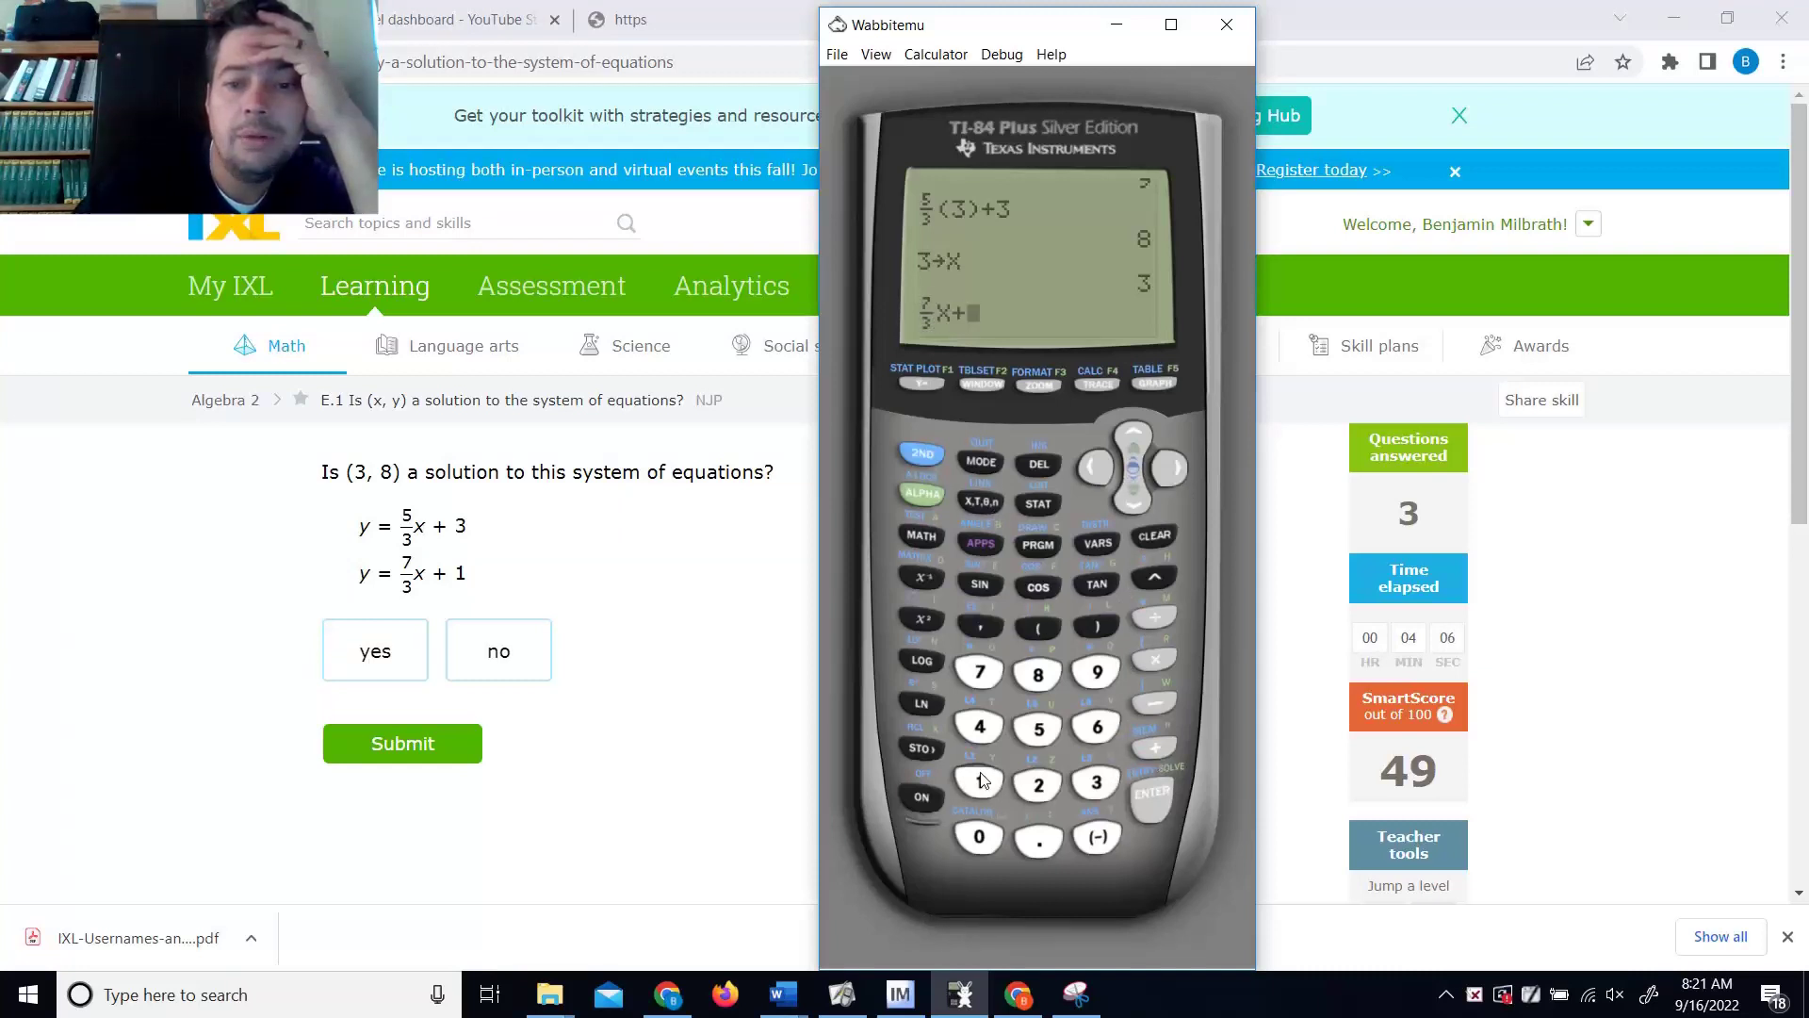
pyautogui.click(980, 781)
pyautogui.click(1144, 799)
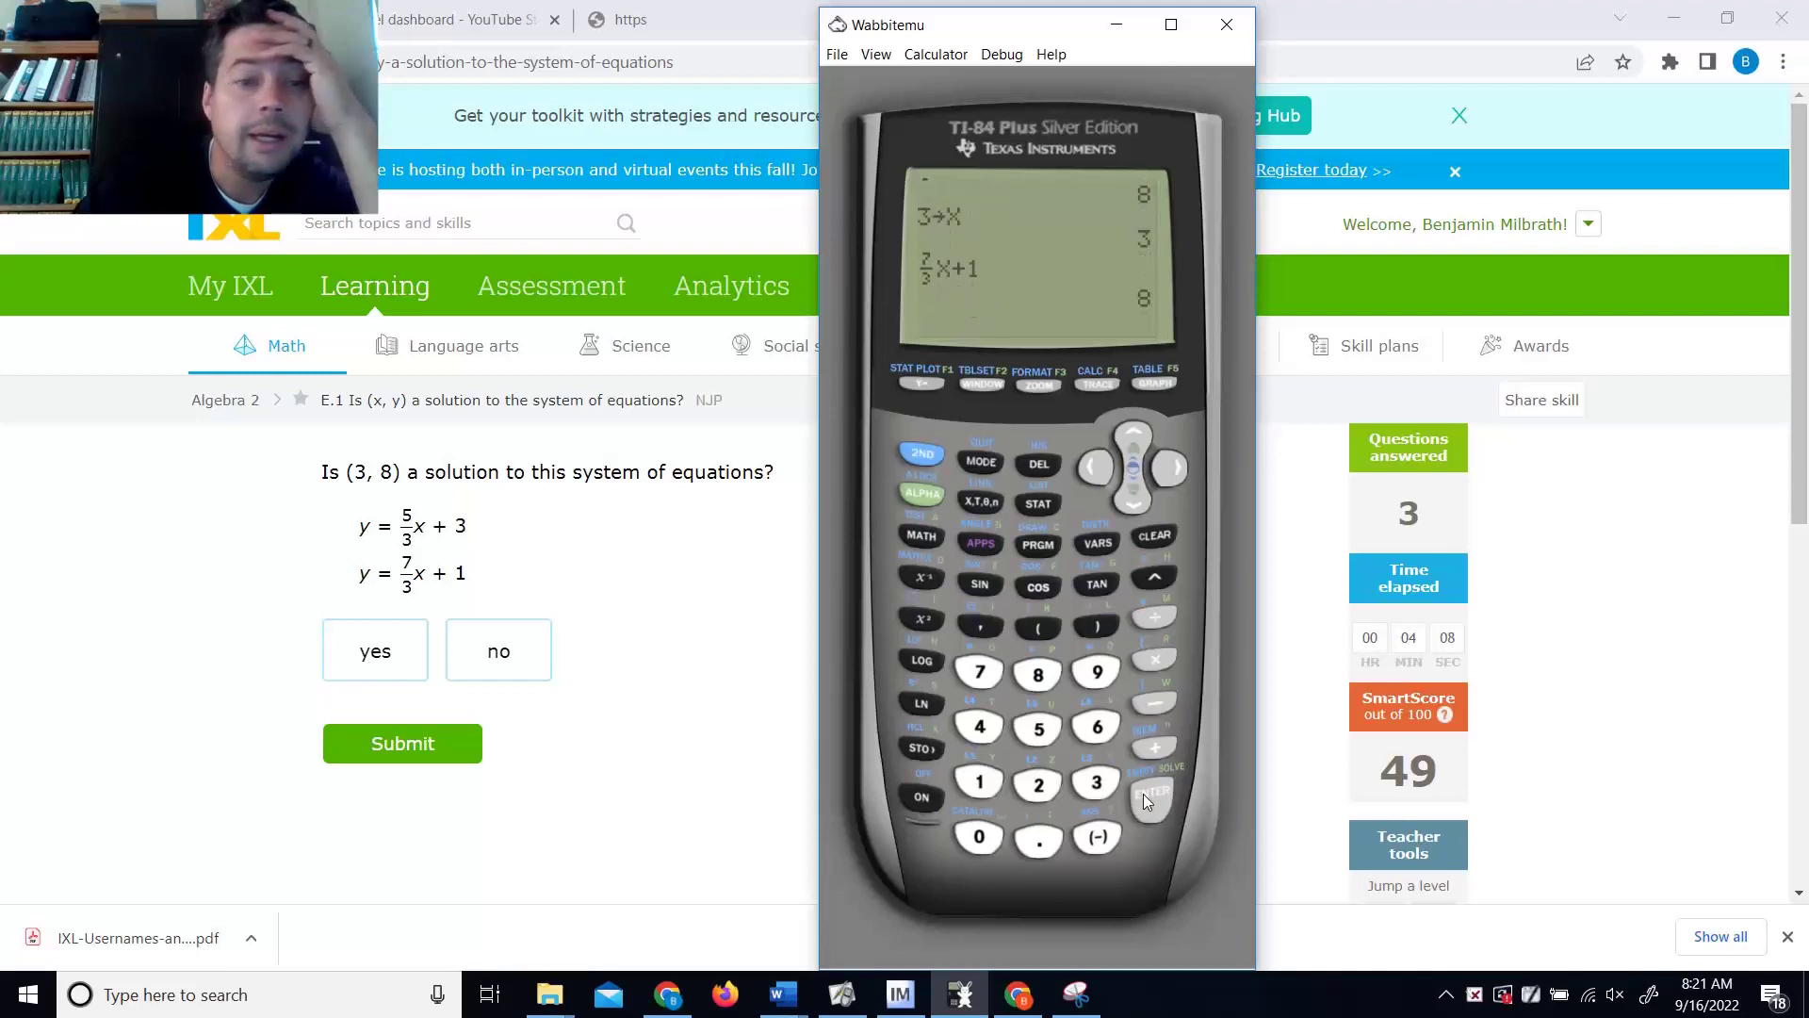
# Step: Answer yes to the (3, 8) question, submit, and jump up a level to the (−2, 6) question
pyautogui.click(403, 665)
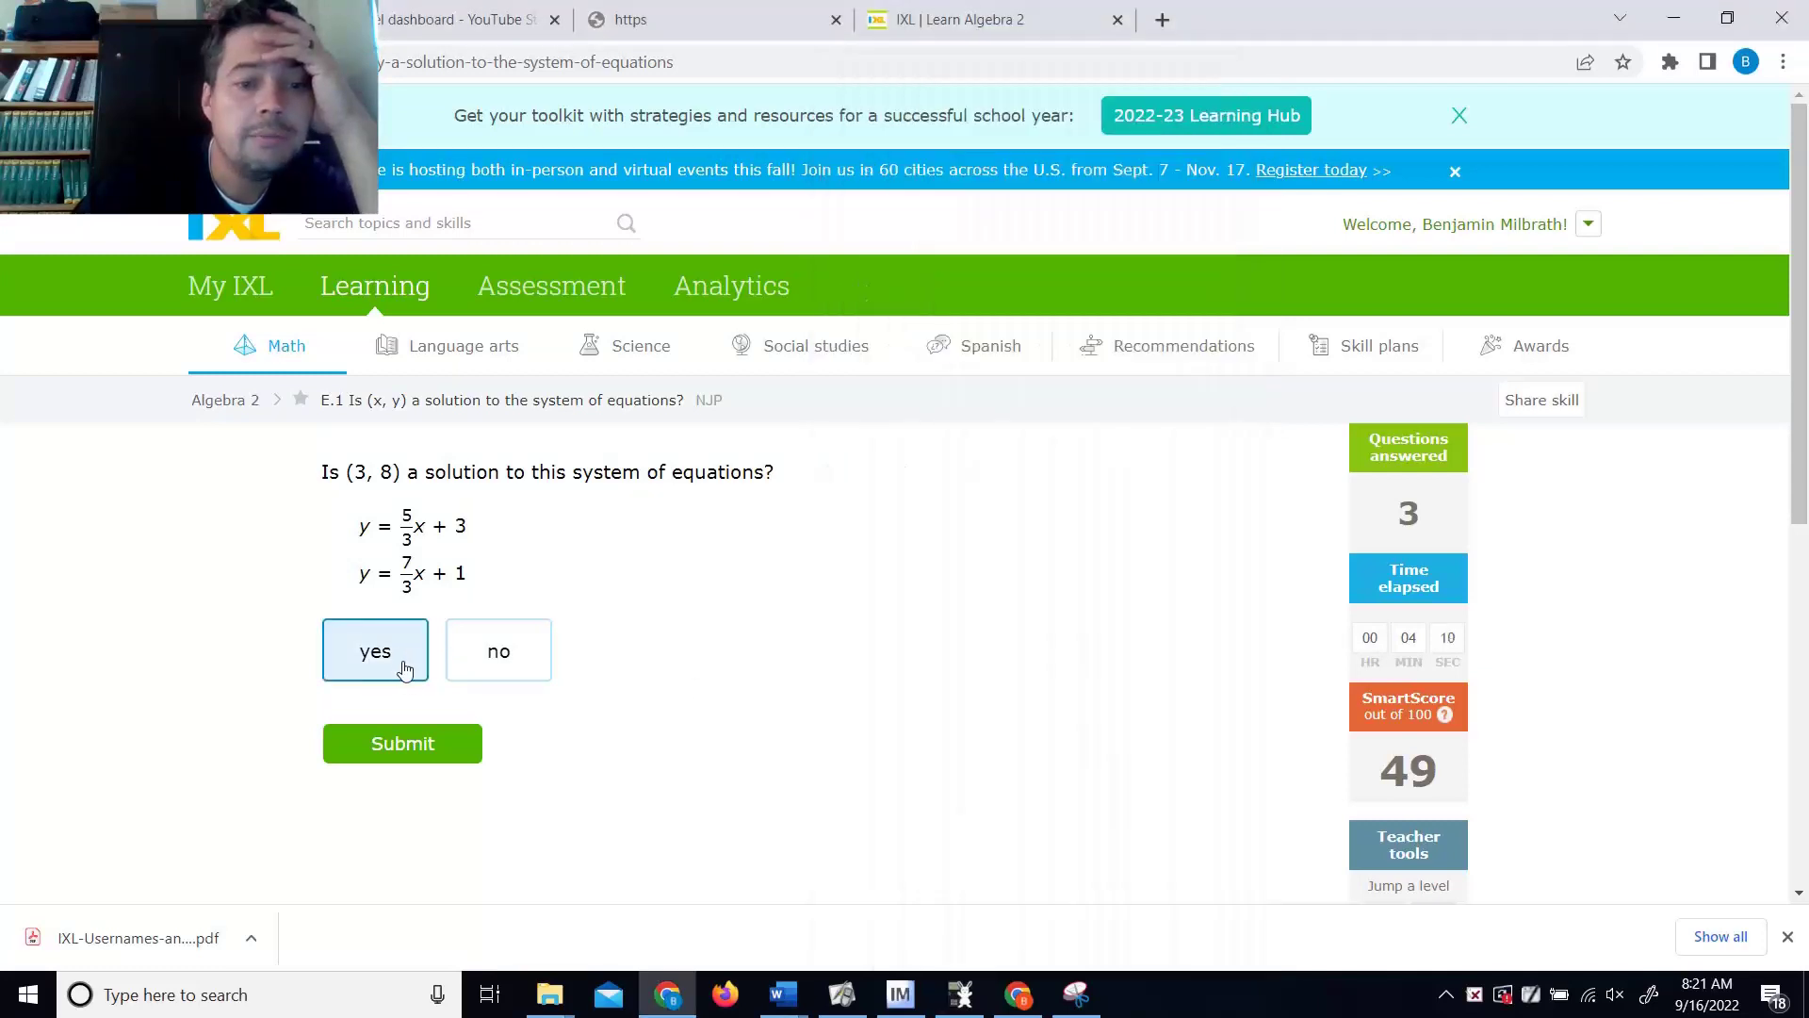
pyautogui.click(413, 735)
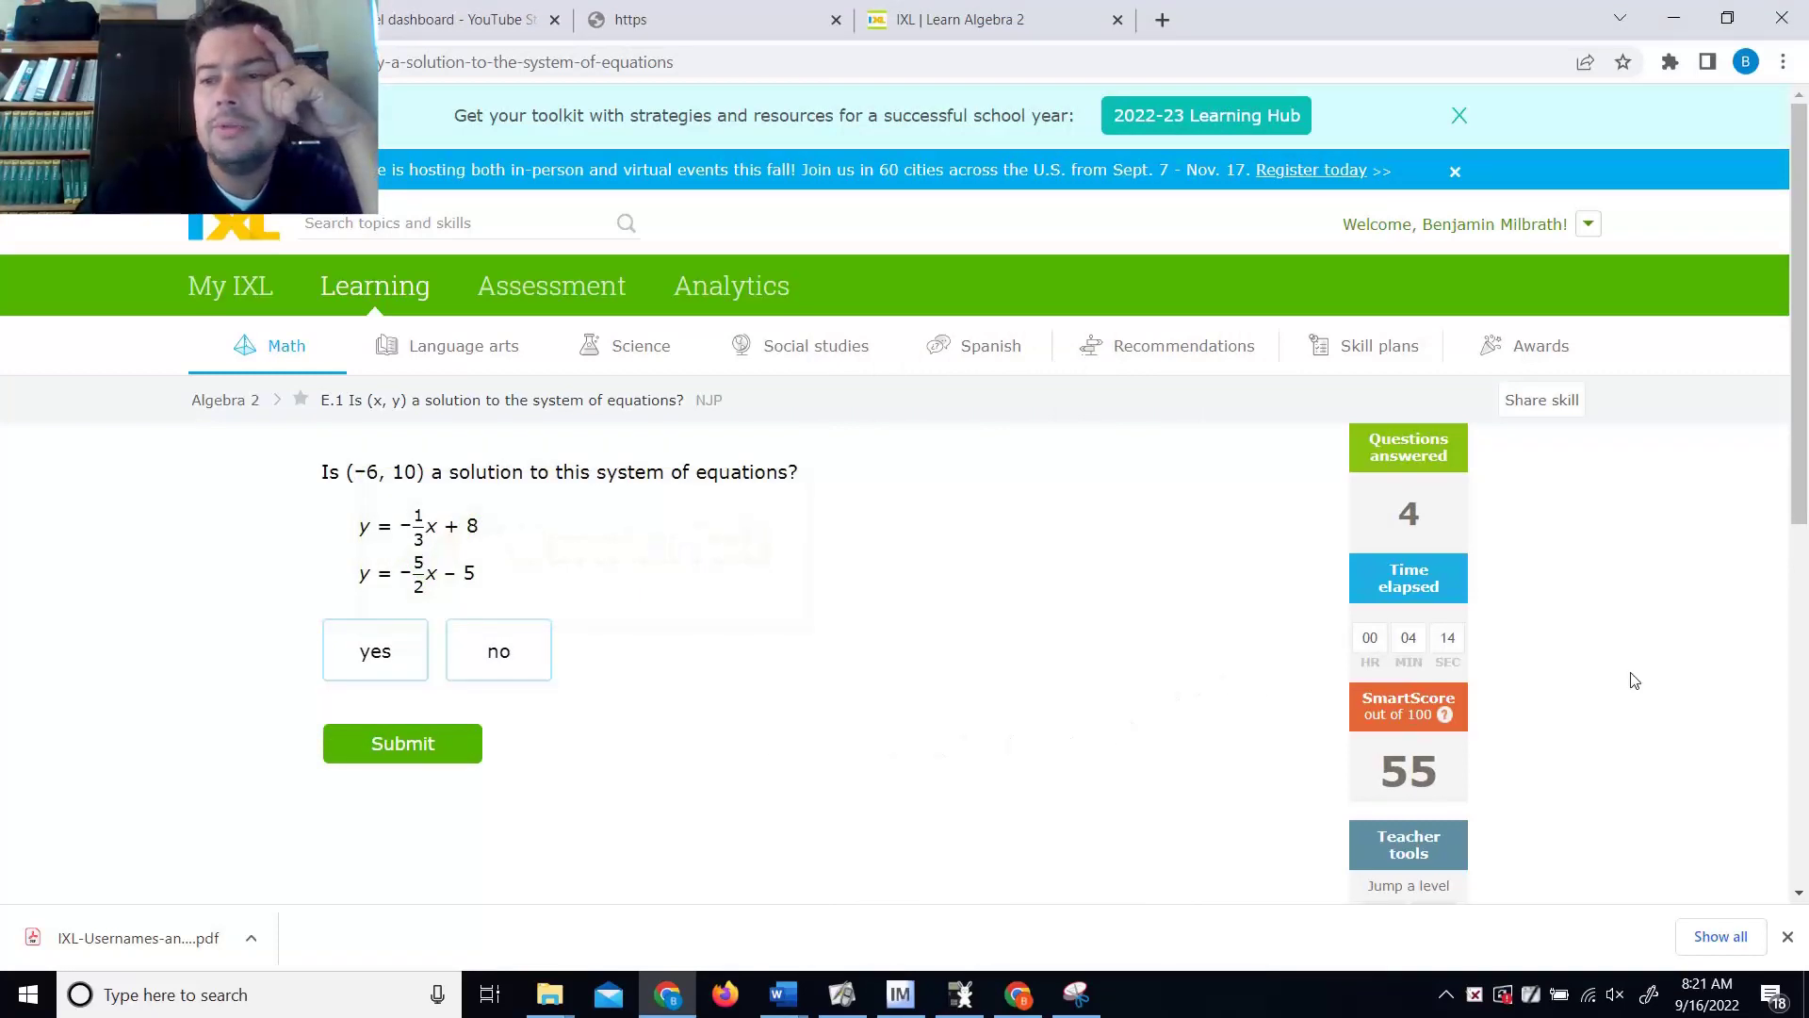
pyautogui.scroll(-2, 1749, 566)
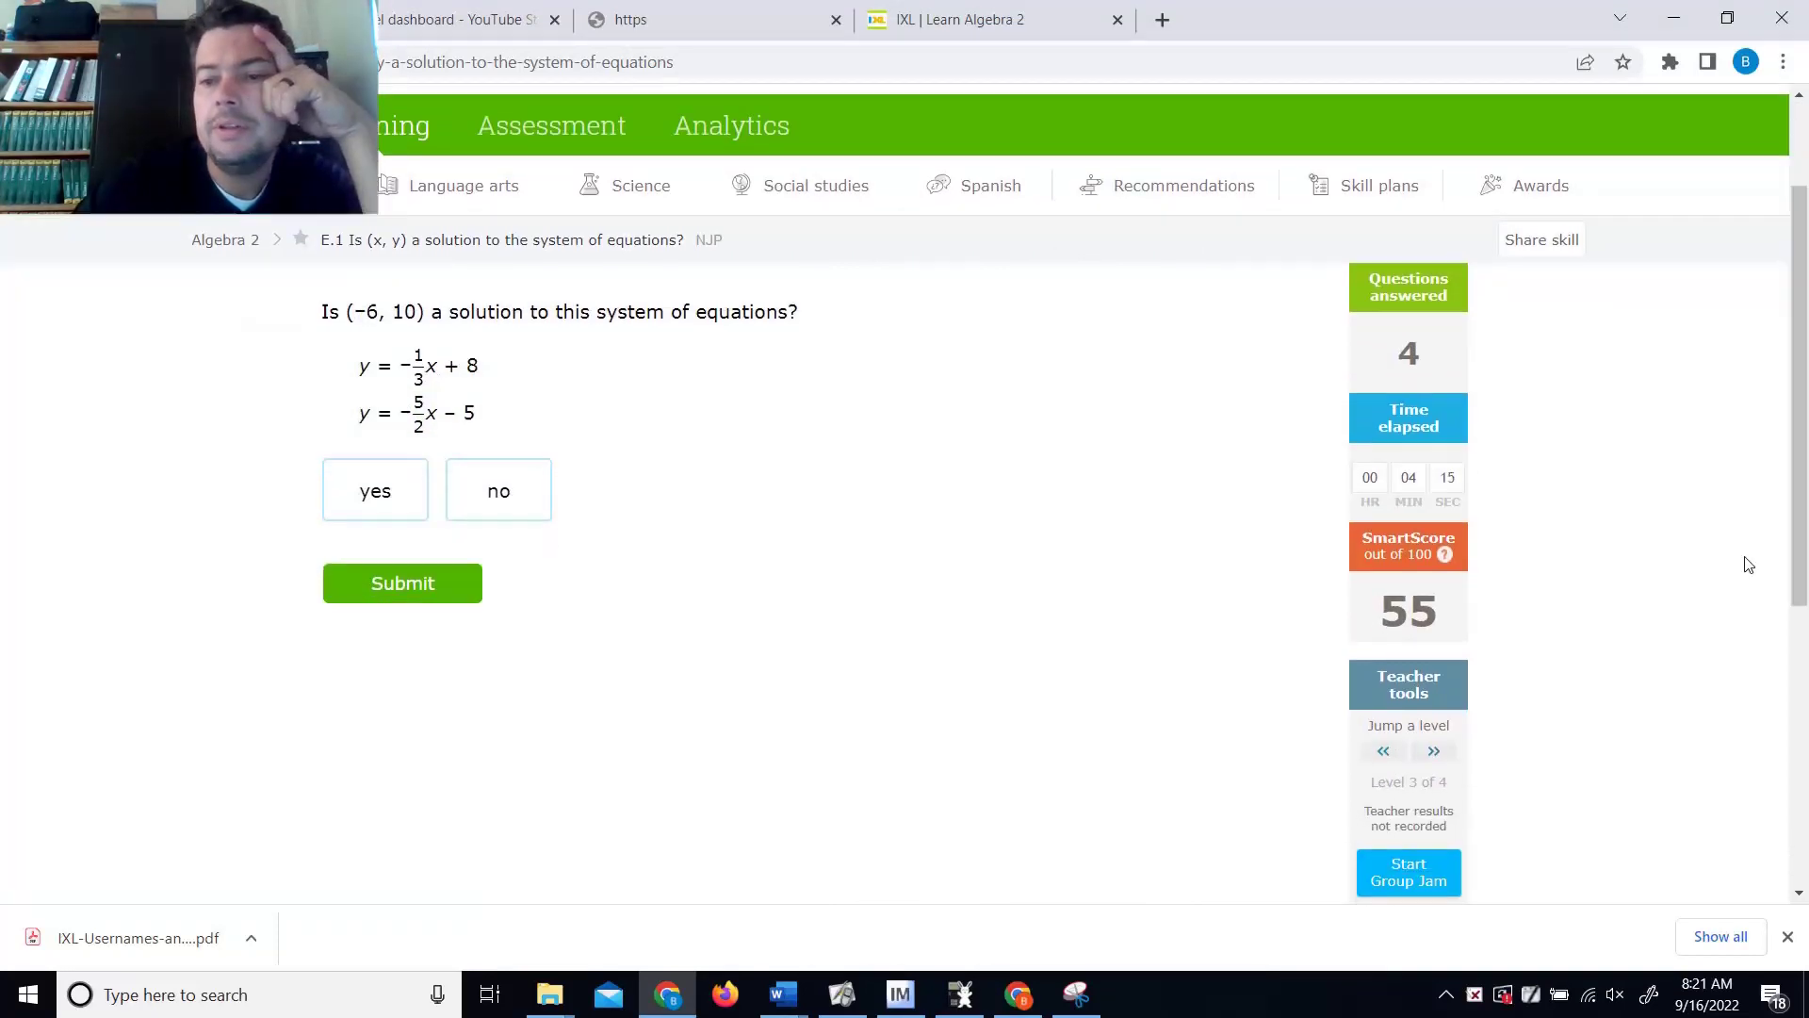
pyautogui.click(1436, 752)
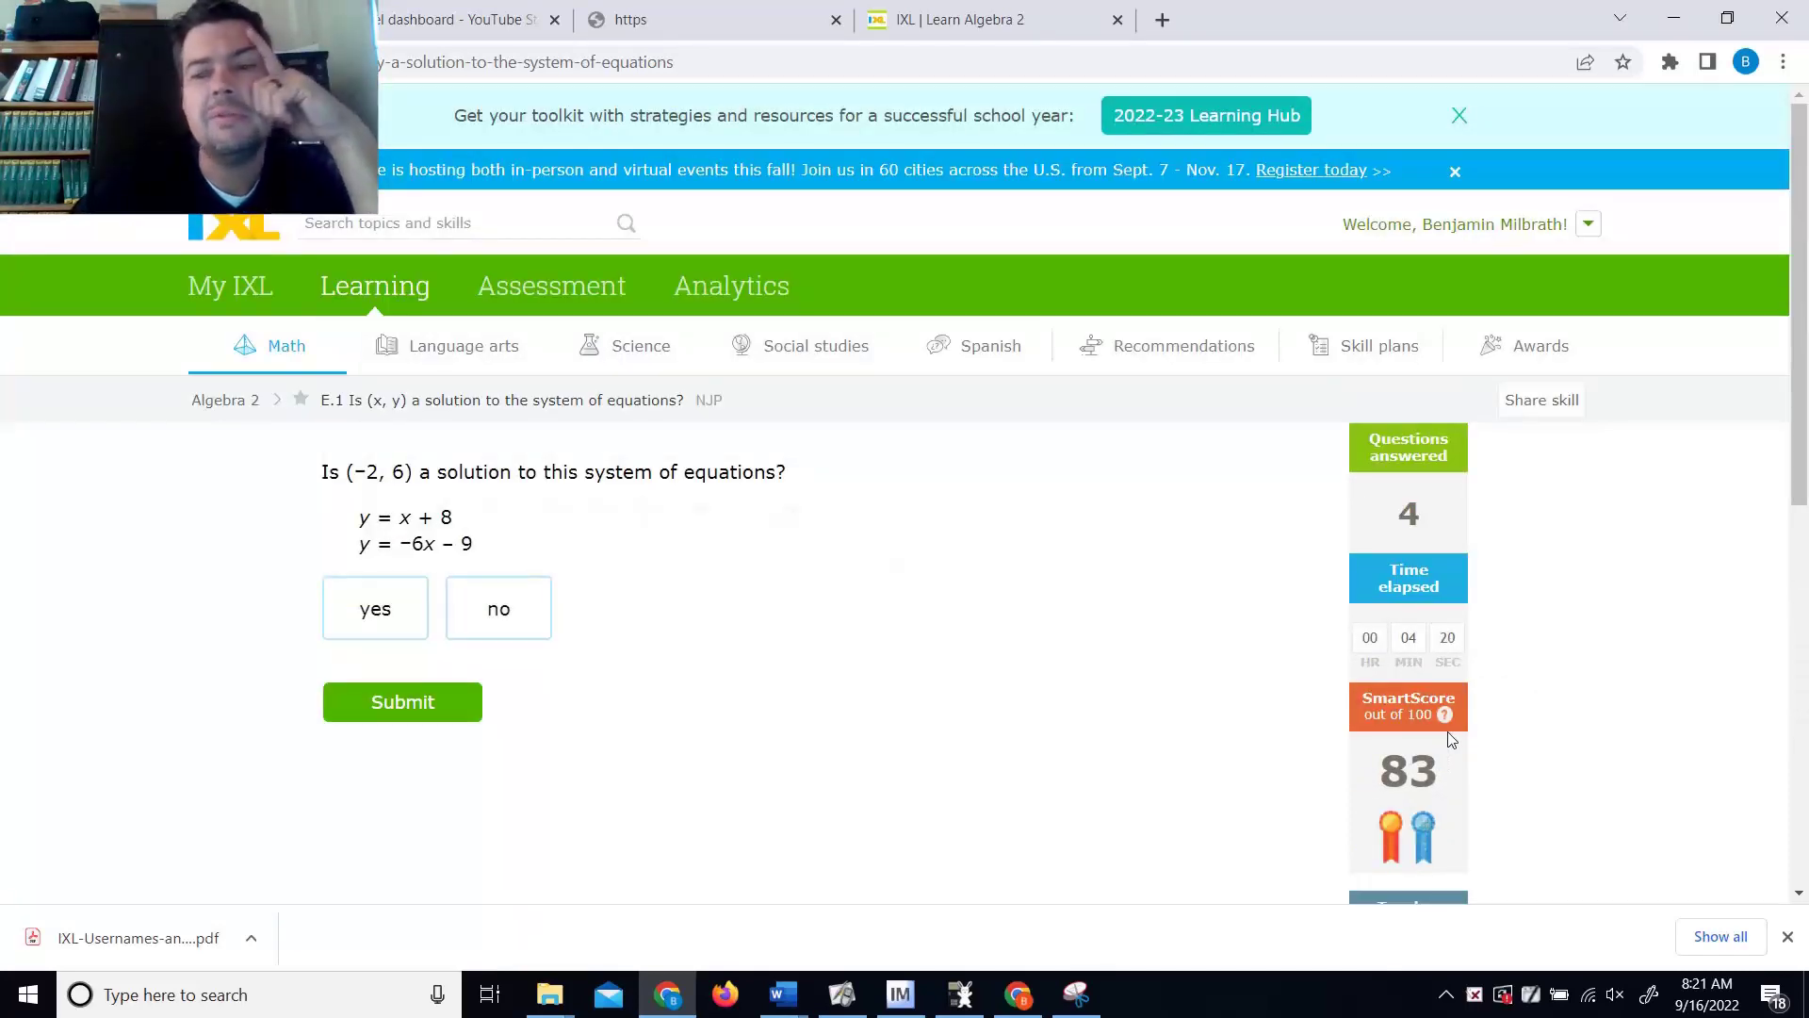
# Step: Show the hidden tray icons and bring up the screen recorder's toolbar
pyautogui.moveTo(1802, 403); pyautogui.dragTo(1806, 414)
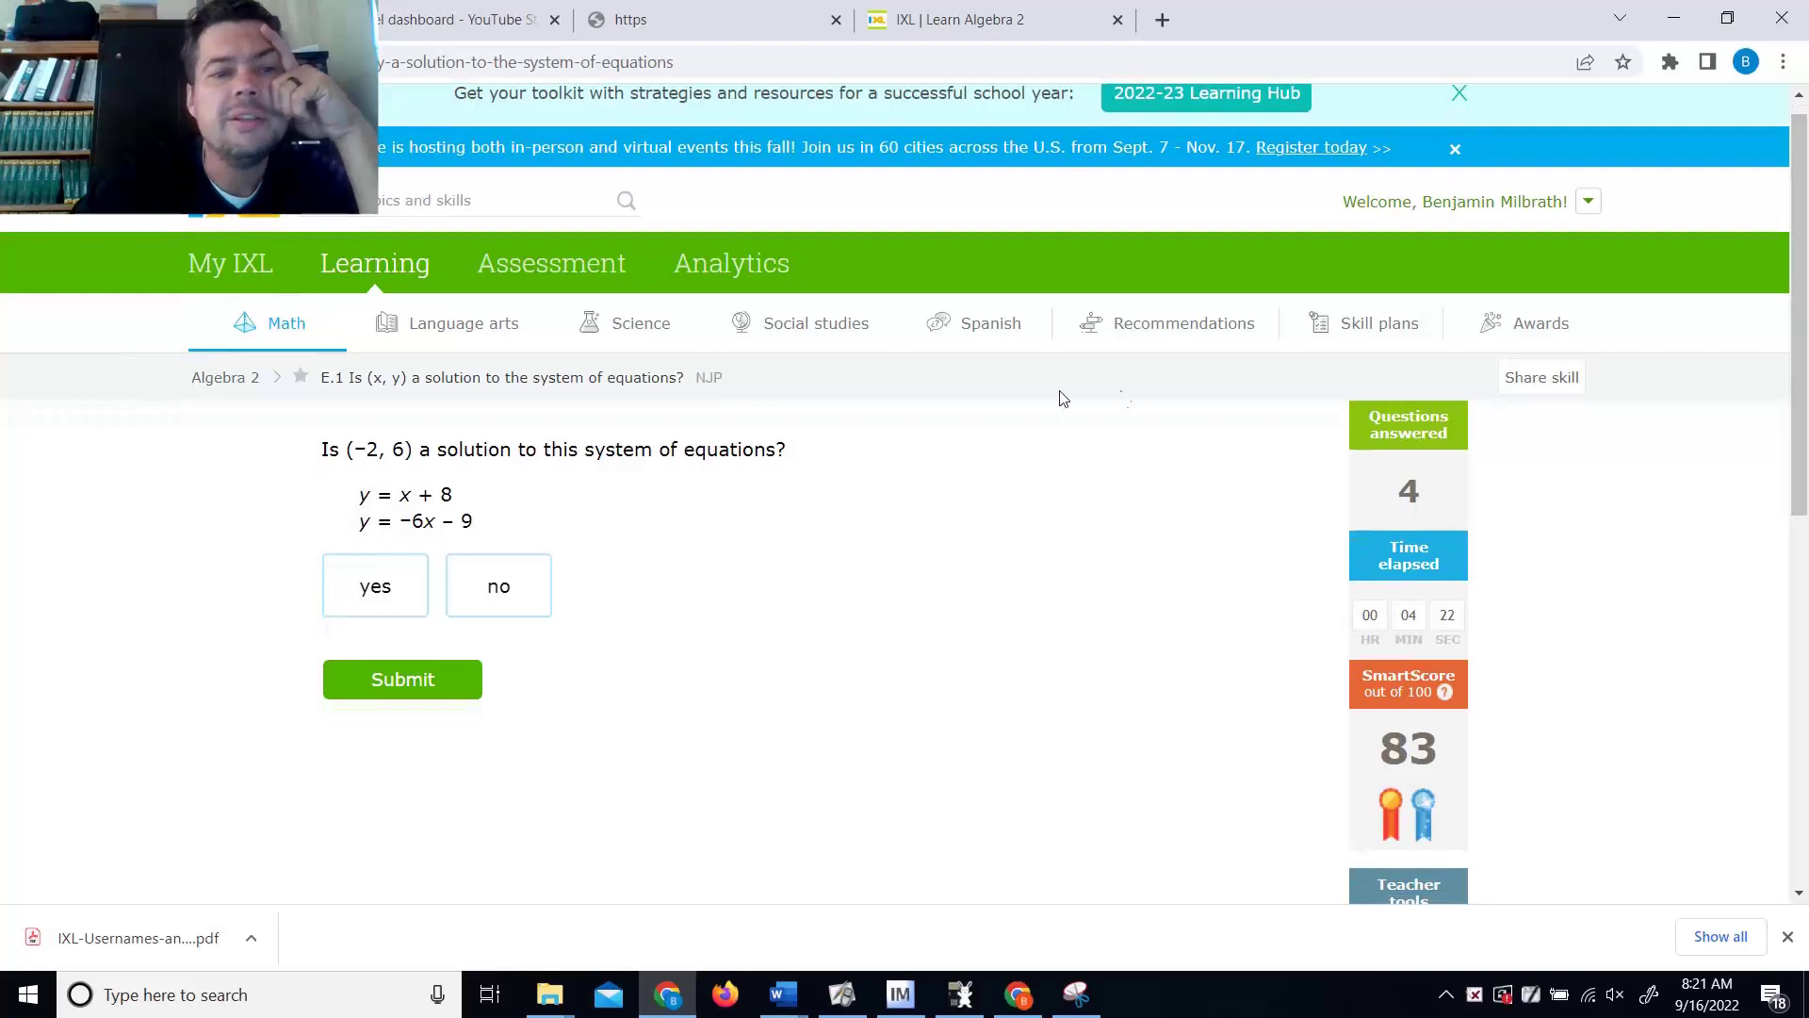
pyautogui.click(1445, 995)
pyautogui.click(1470, 900)
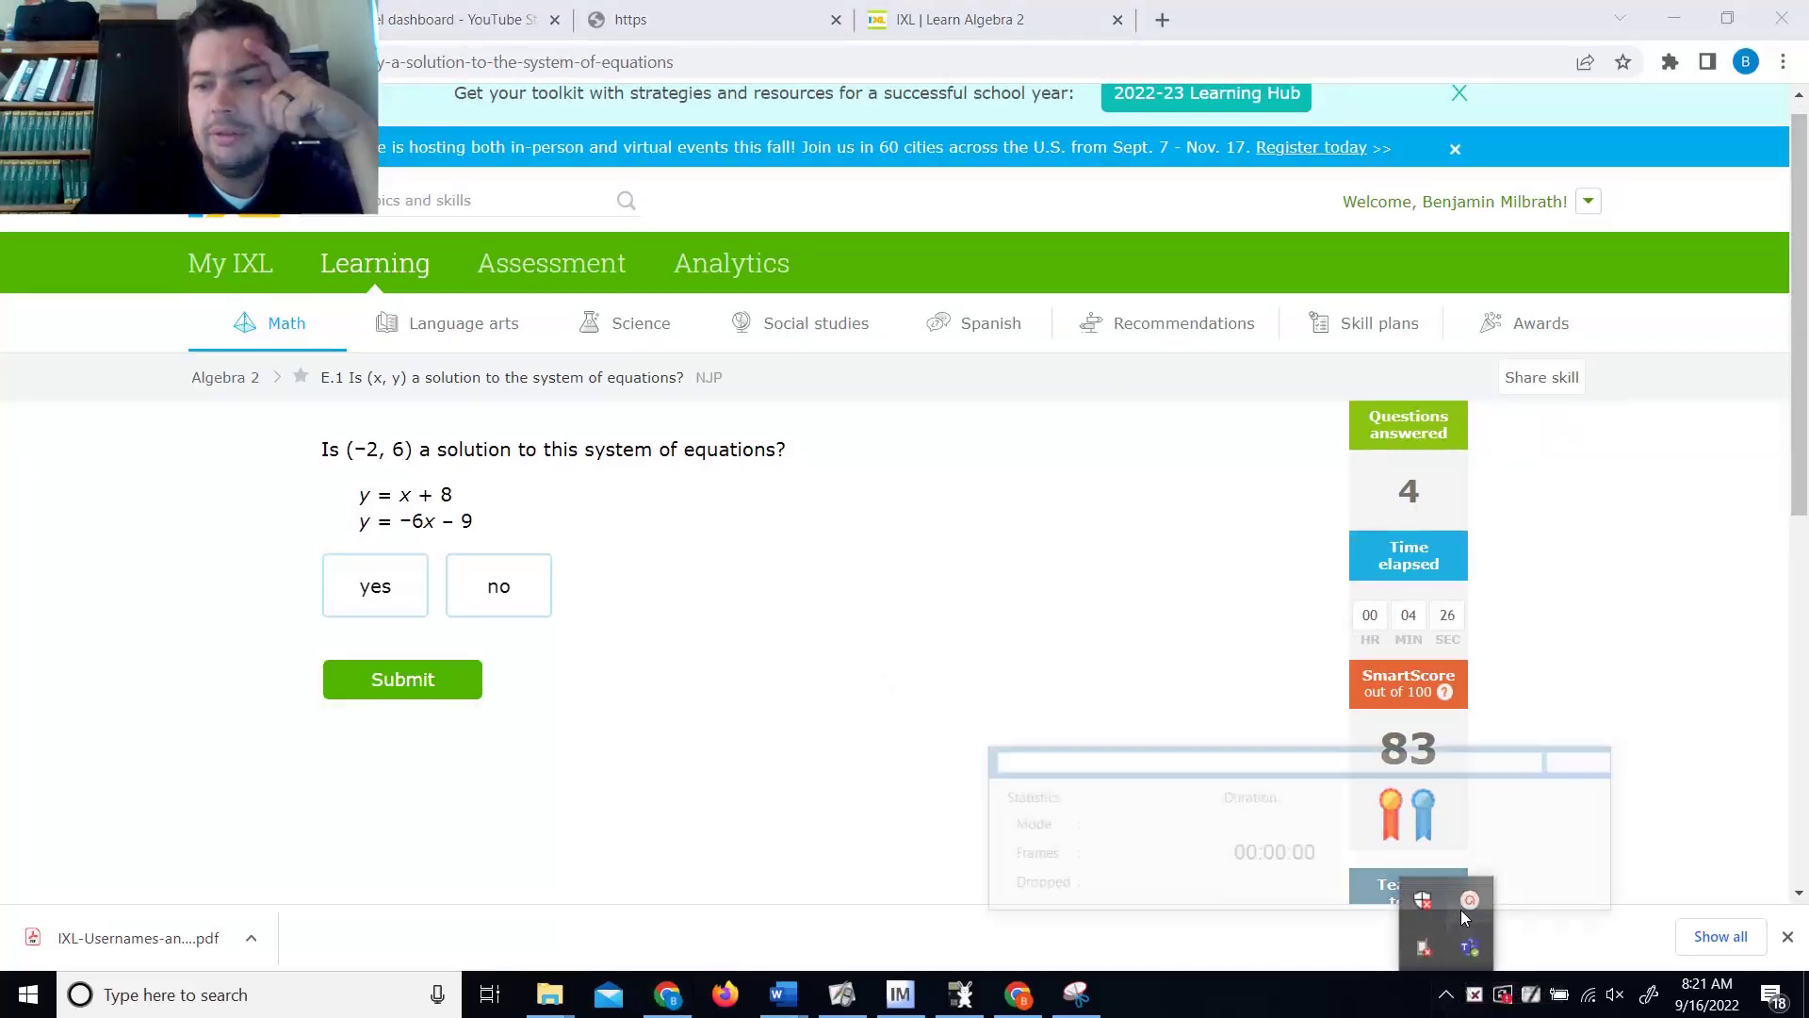